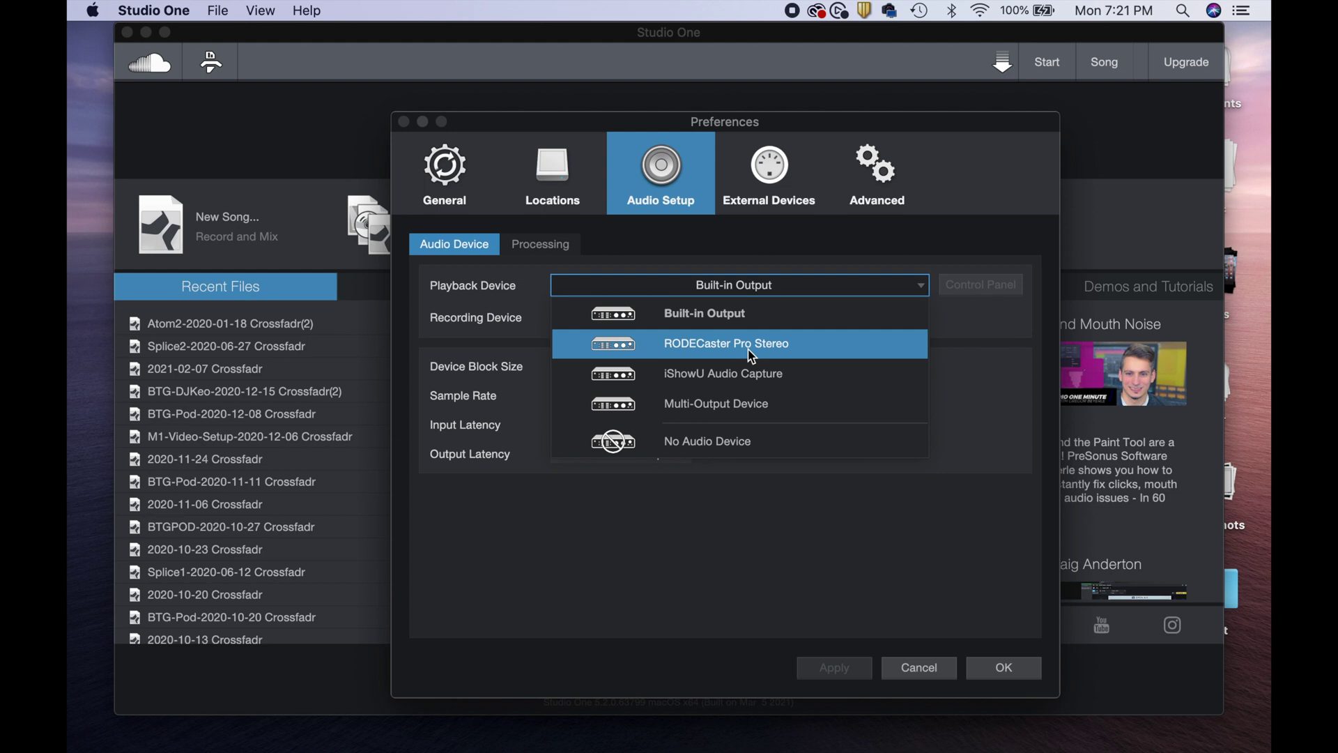
# Set the playback device to RODECaster Pro Stereo and the recording device to RODECaster Pro Multichannel, and accept the preferences
pyautogui.click(752, 357)
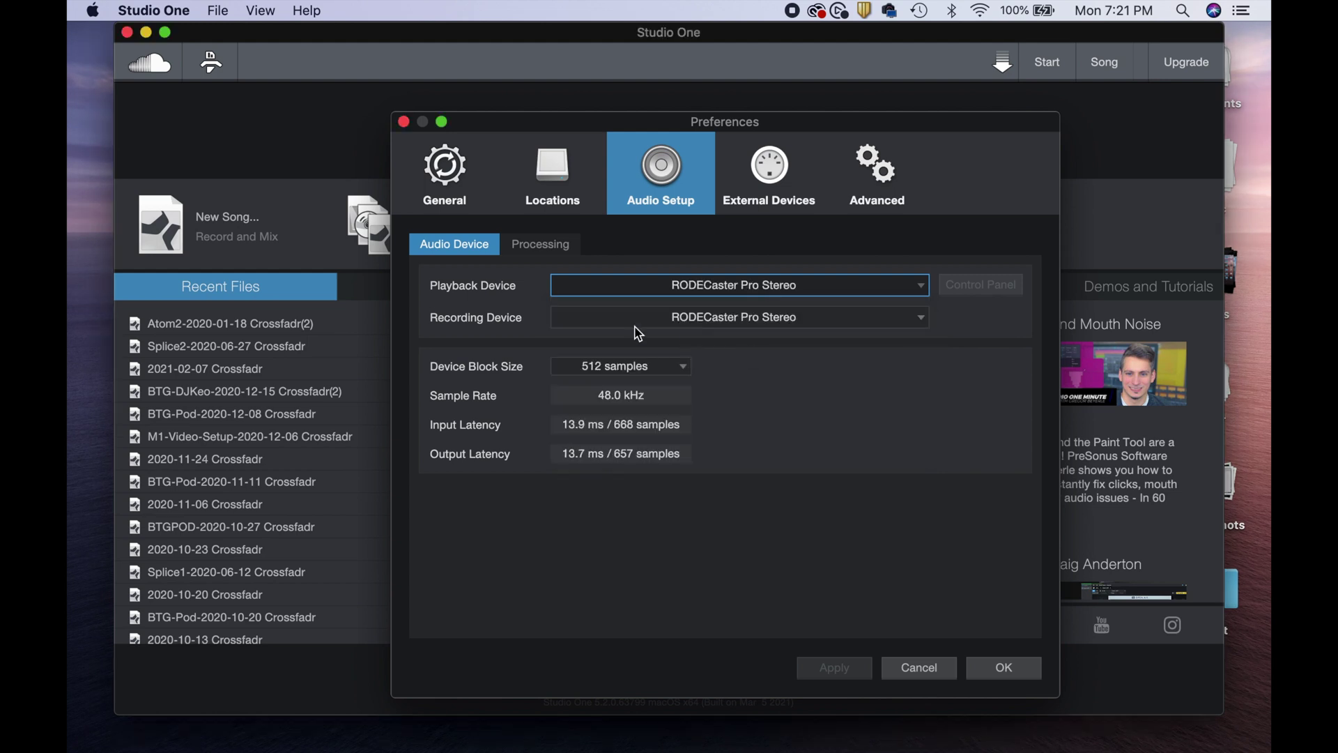
pyautogui.click(766, 319)
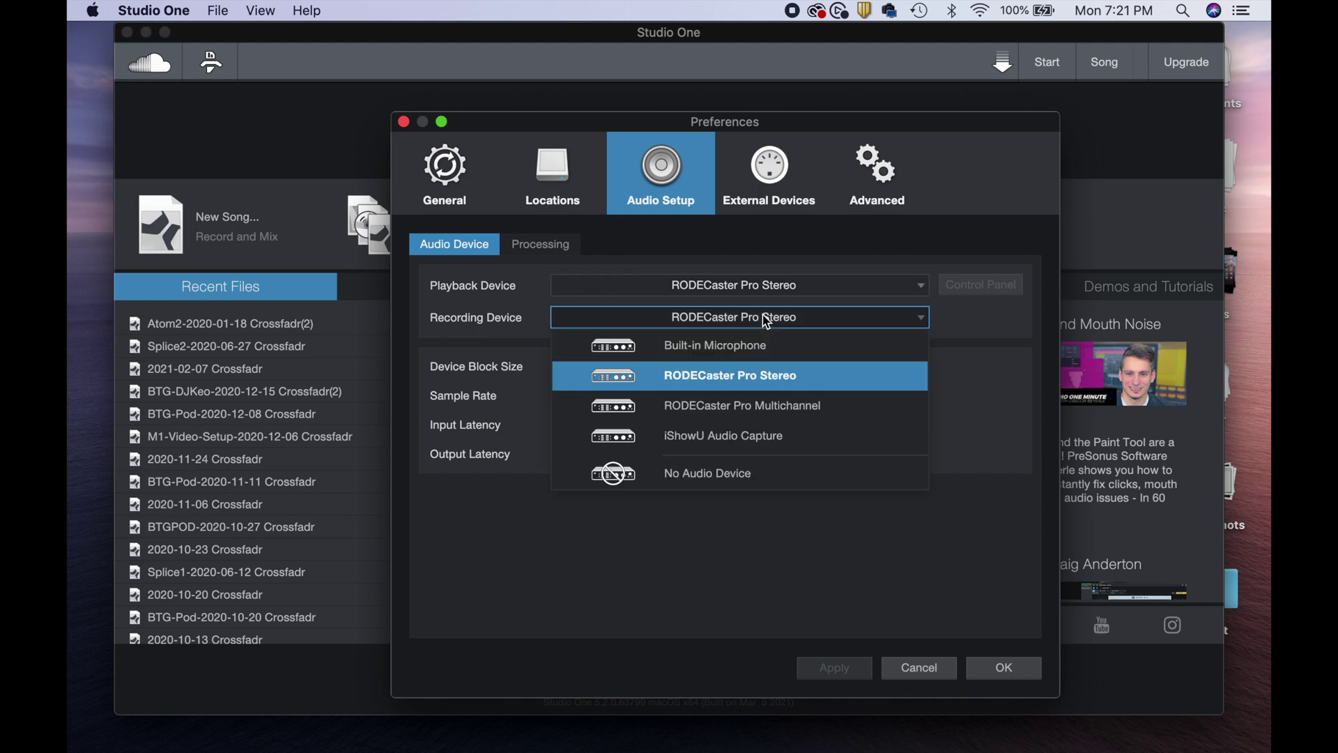
pyautogui.click(758, 412)
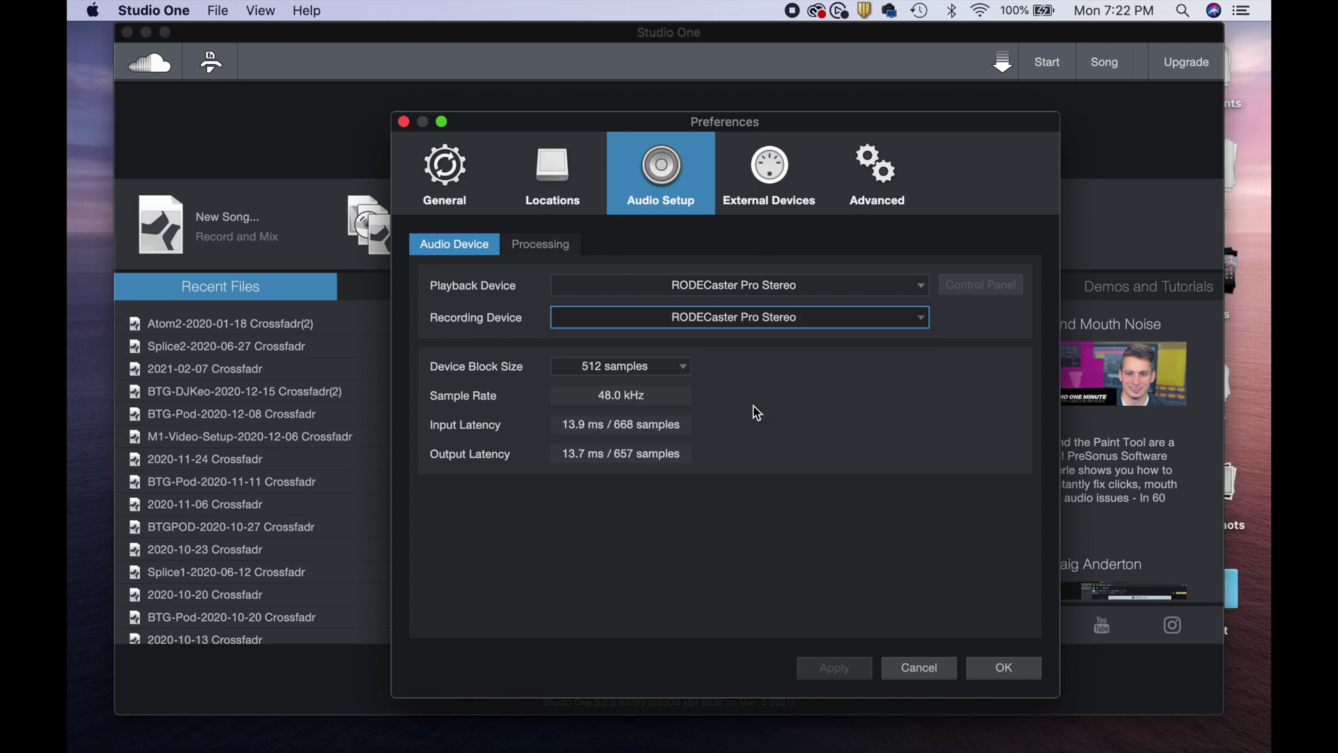
pyautogui.click(1011, 668)
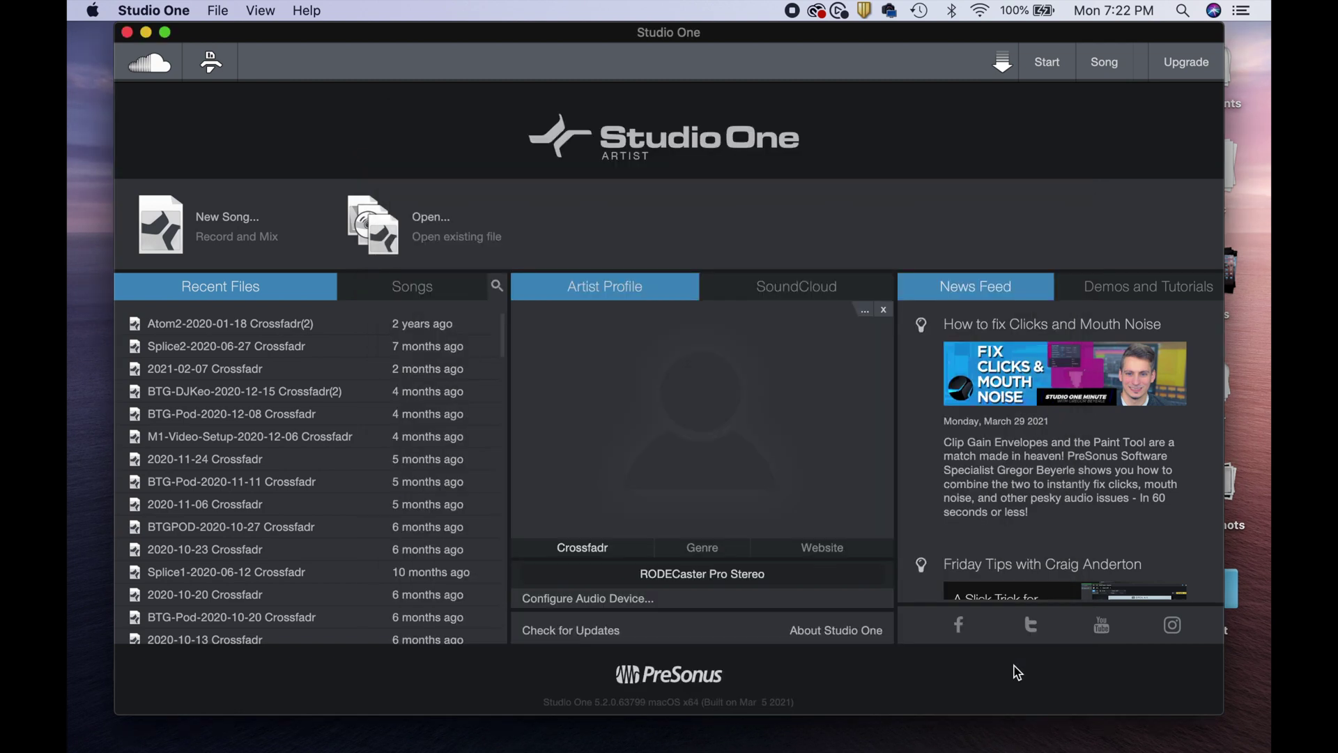
# Create a new song from the Empty Song style with the default title and settings
pyautogui.click(225, 224)
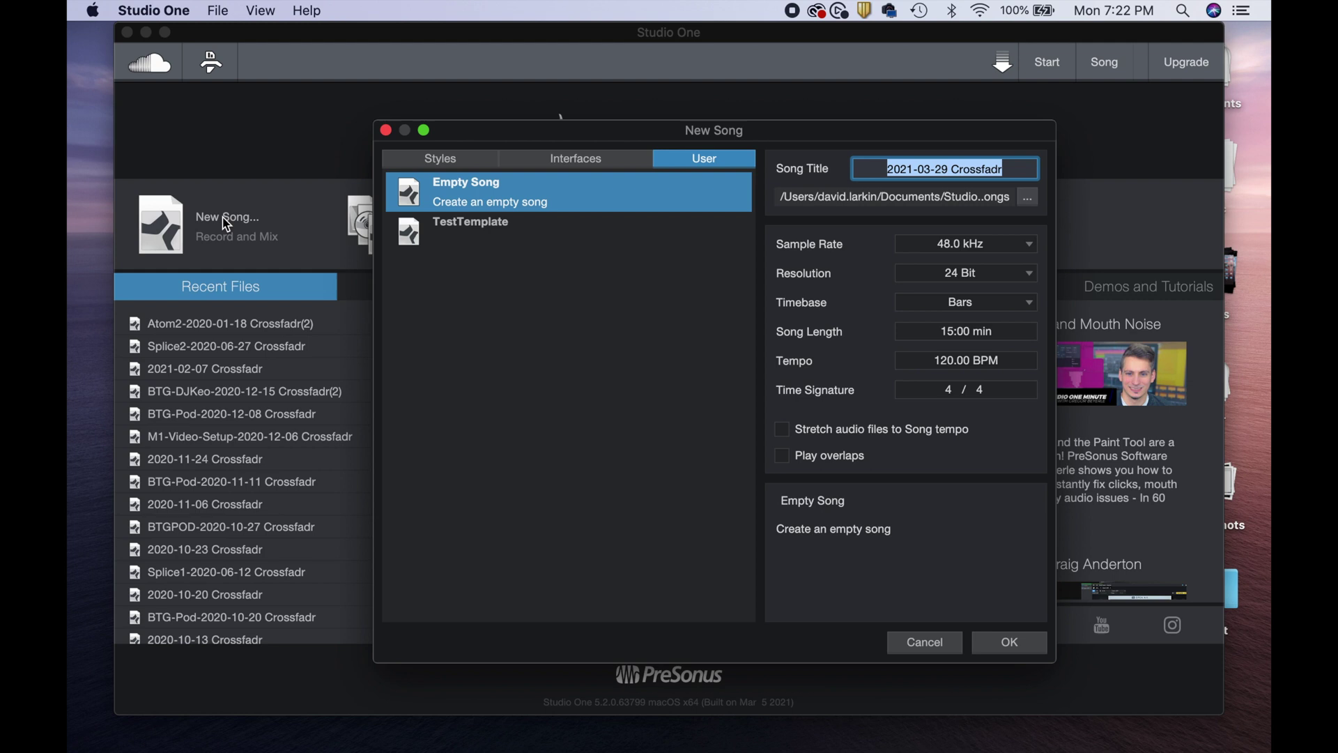
pyautogui.click(436, 160)
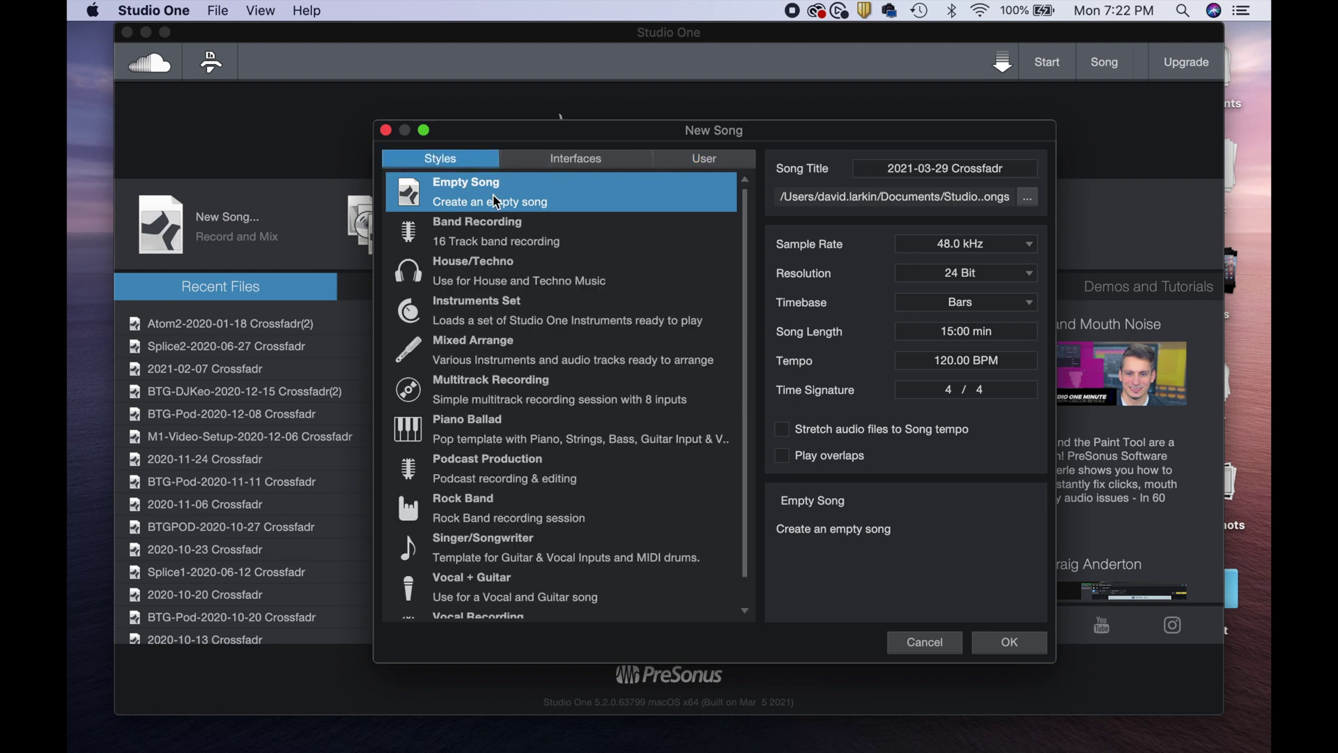
pyautogui.click(1005, 644)
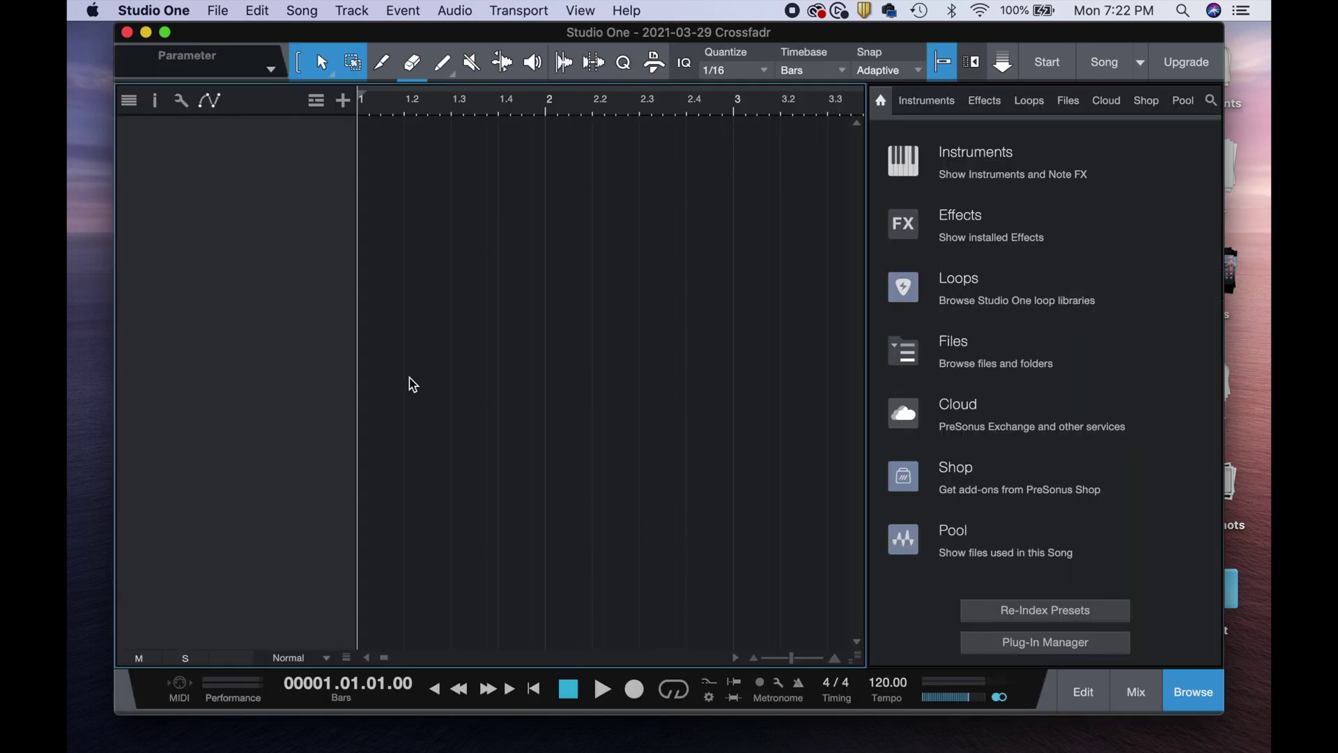
# Add a stereo audio track to the song and set its input to None
pyautogui.click(343, 9)
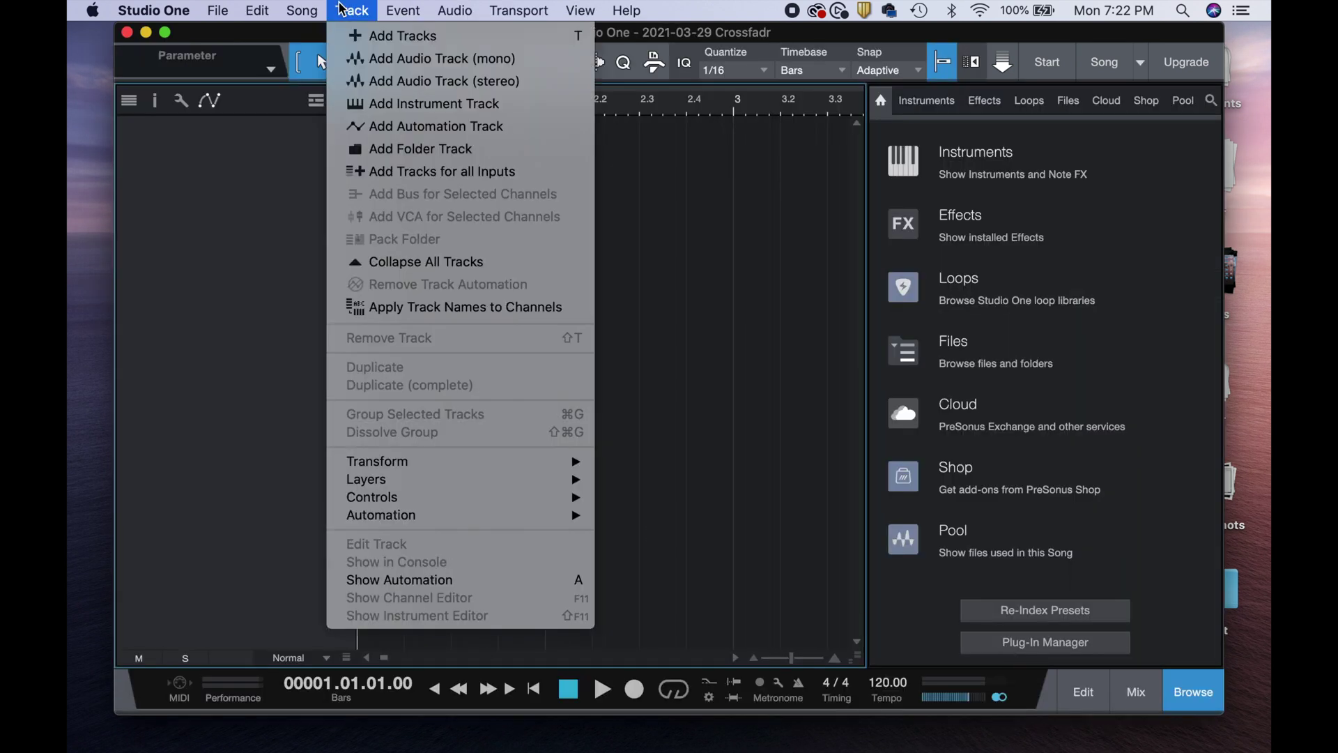
pyautogui.click(410, 85)
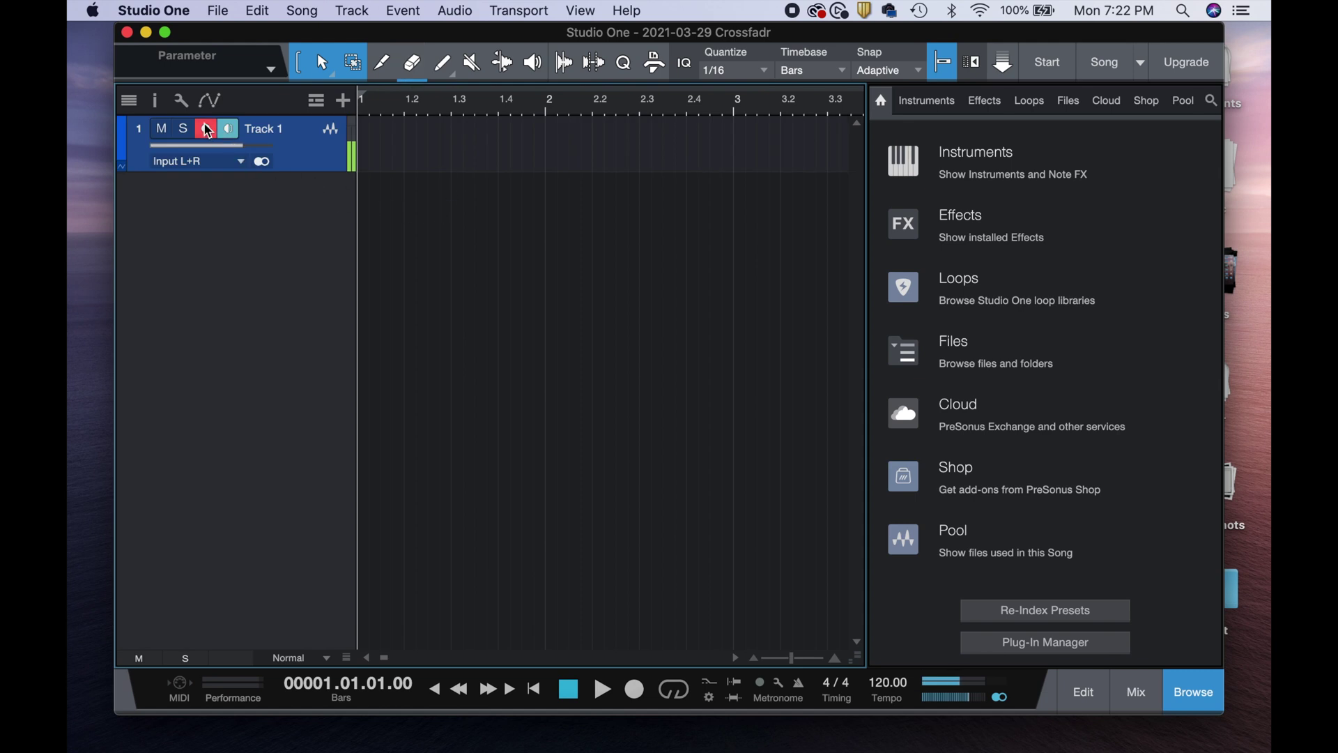
pyautogui.click(223, 161)
pyautogui.click(212, 178)
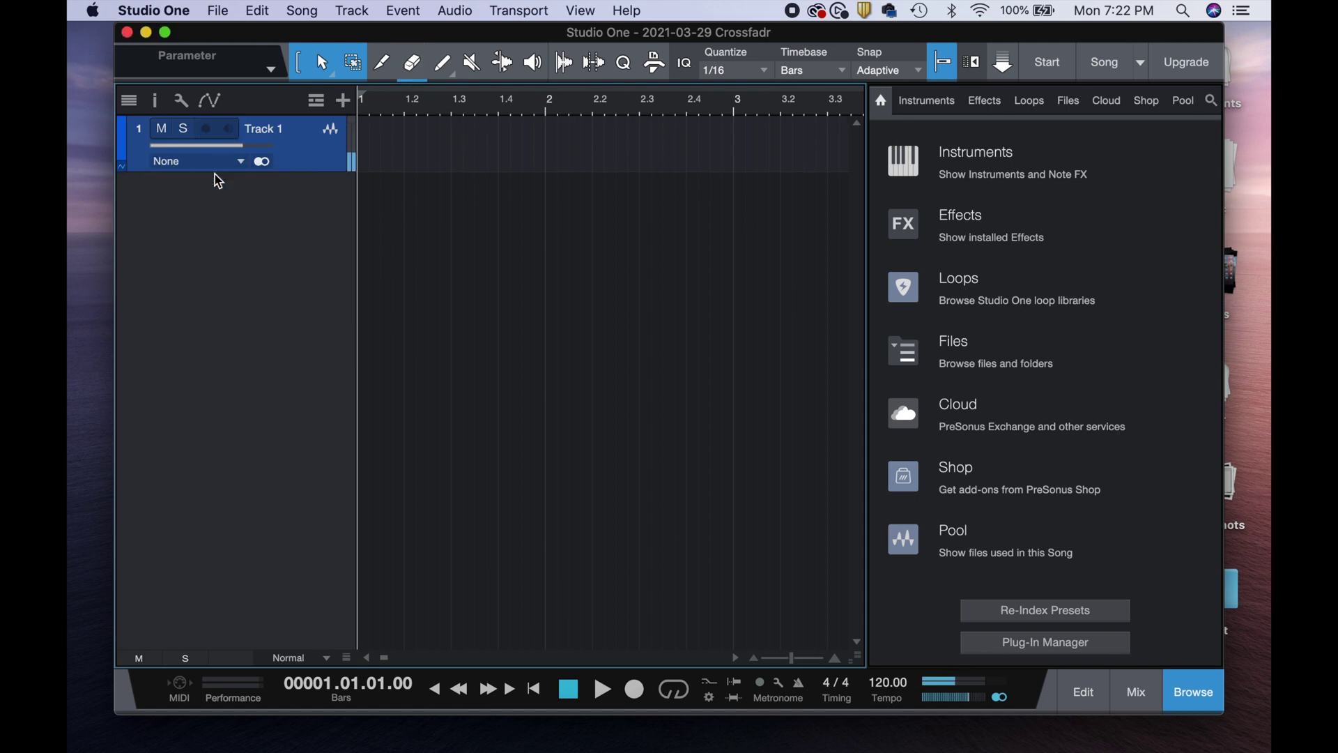
# Remove the default inputs Input L+R, Input L and Input R in the song's Audio I/O Setup
pyautogui.click(219, 161)
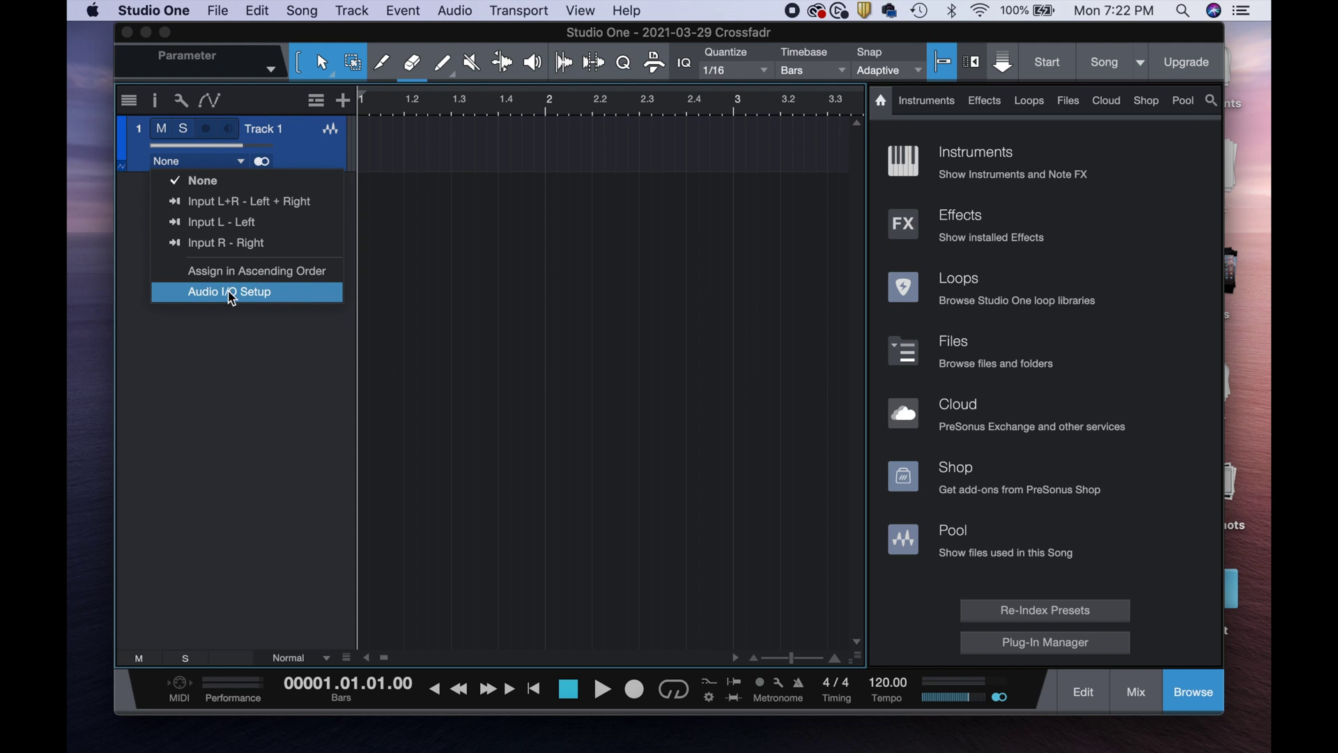
pyautogui.click(157, 11)
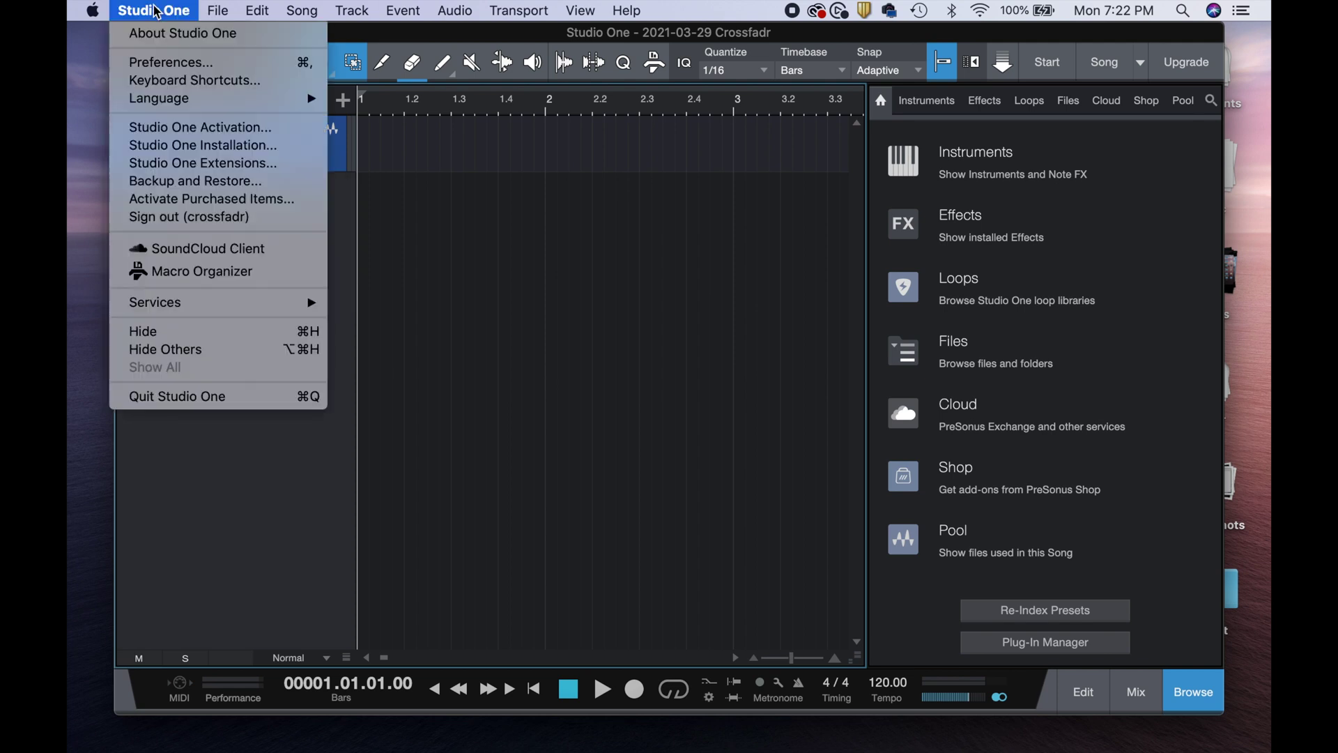
pyautogui.click(156, 63)
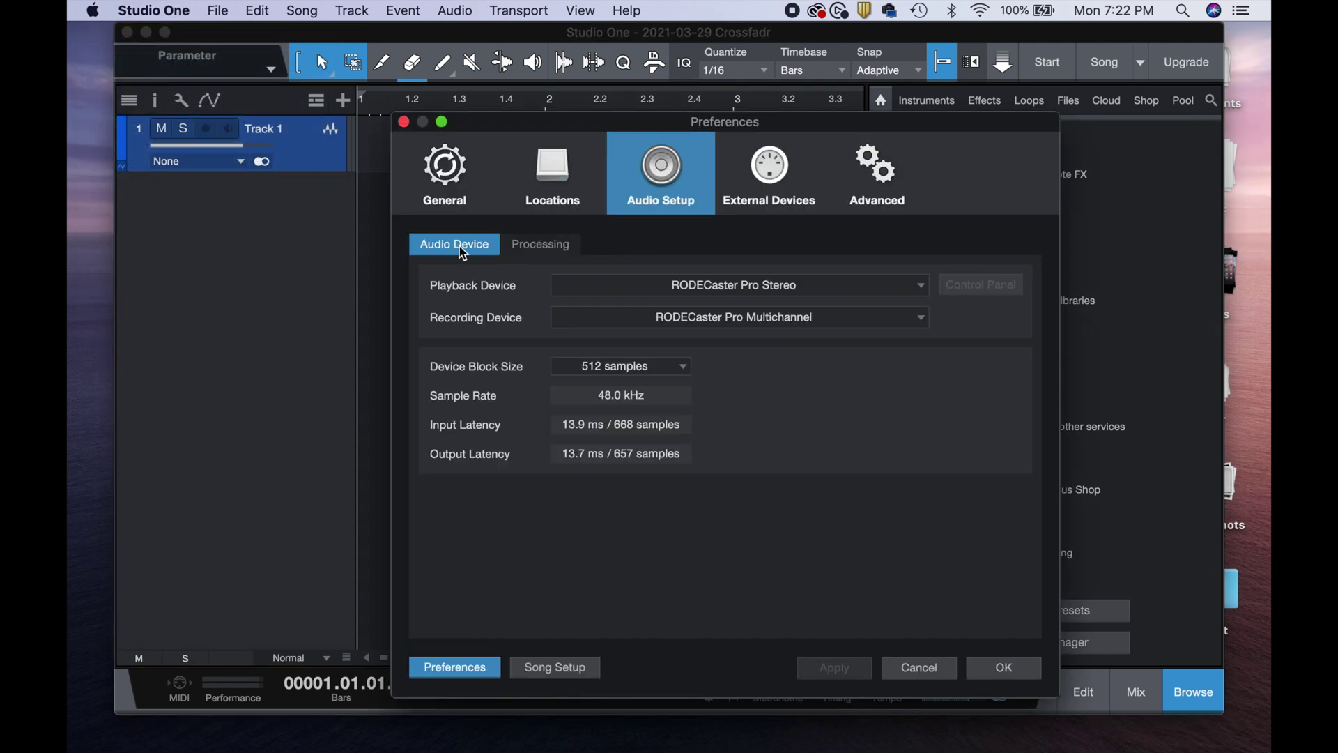
pyautogui.click(558, 667)
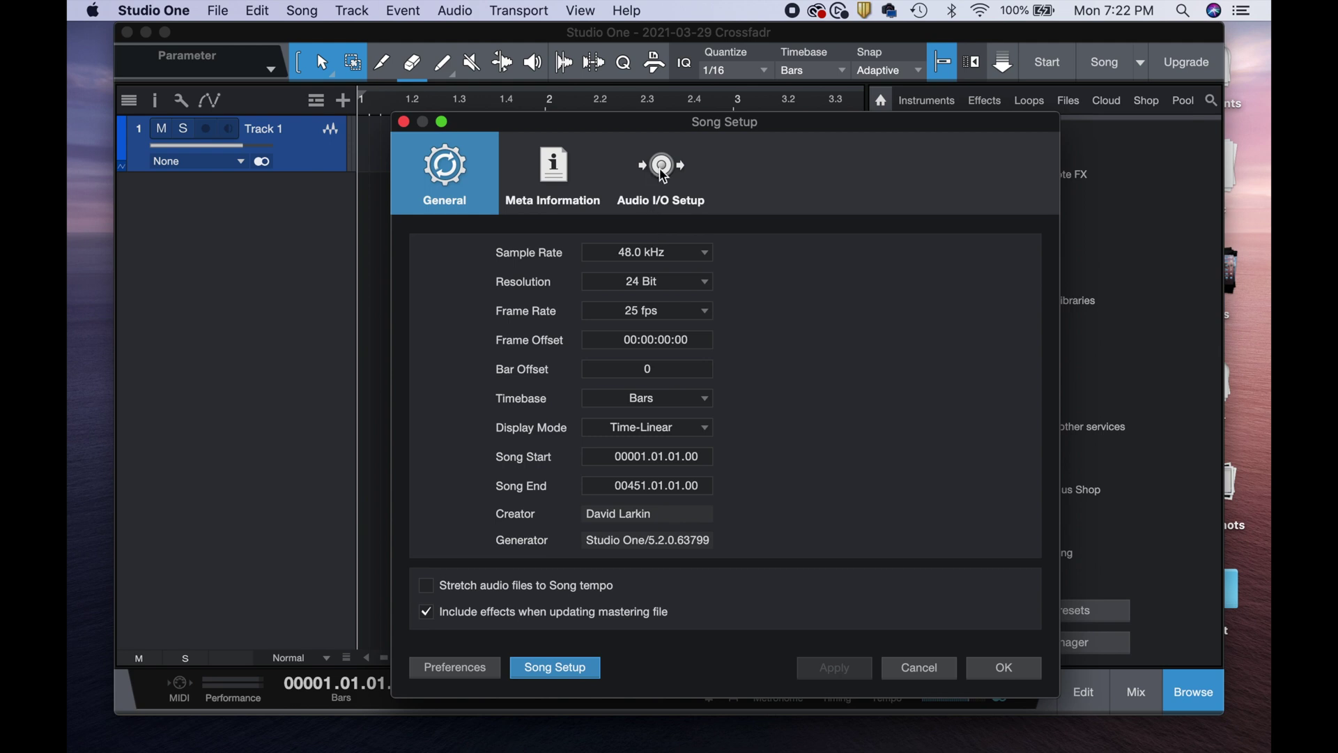
pyautogui.click(662, 176)
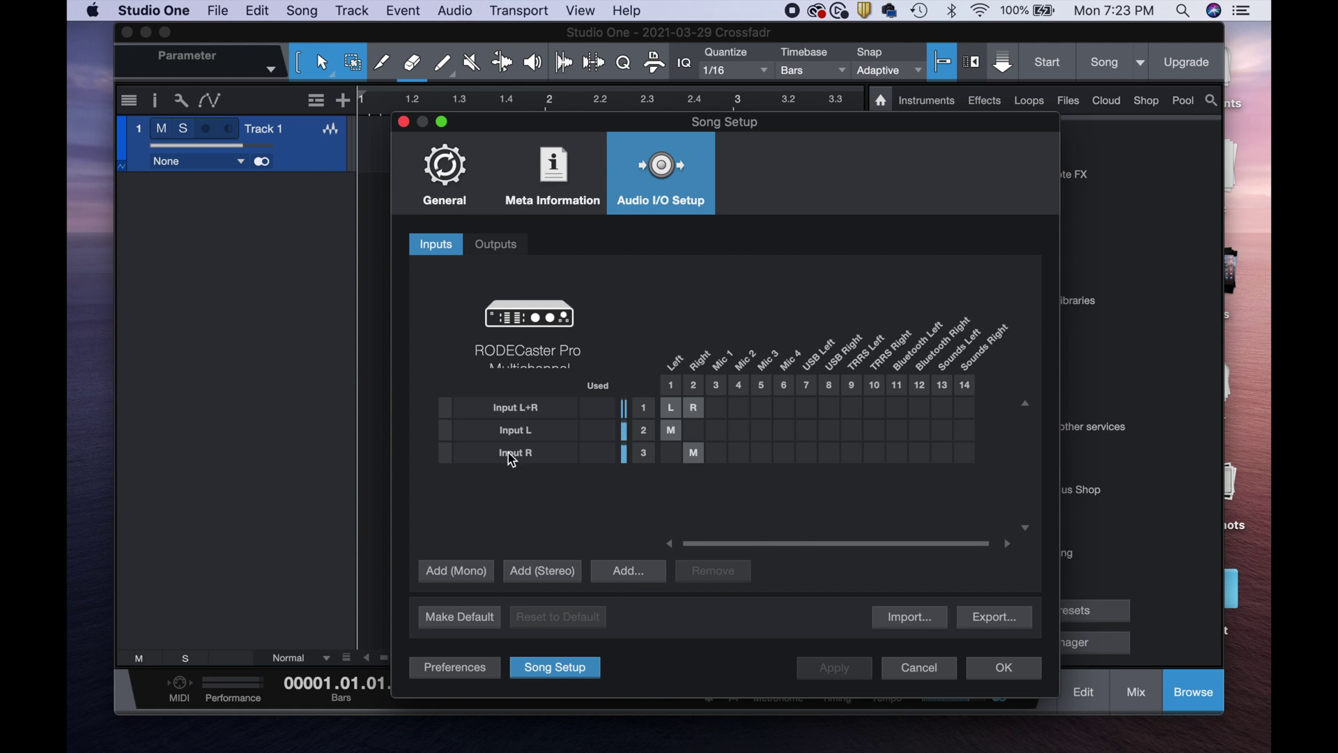
pyautogui.moveTo(534, 488); pyautogui.dragTo(492, 399)
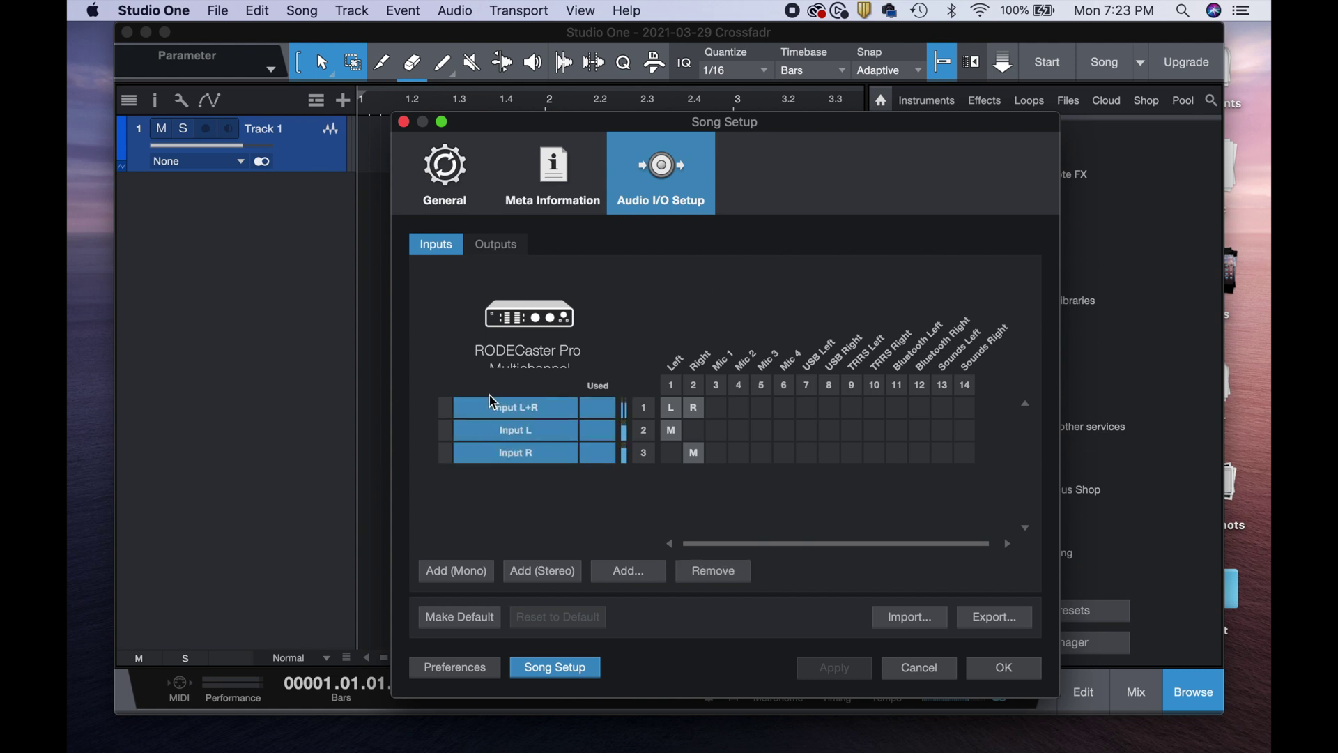
pyautogui.press('Delete')
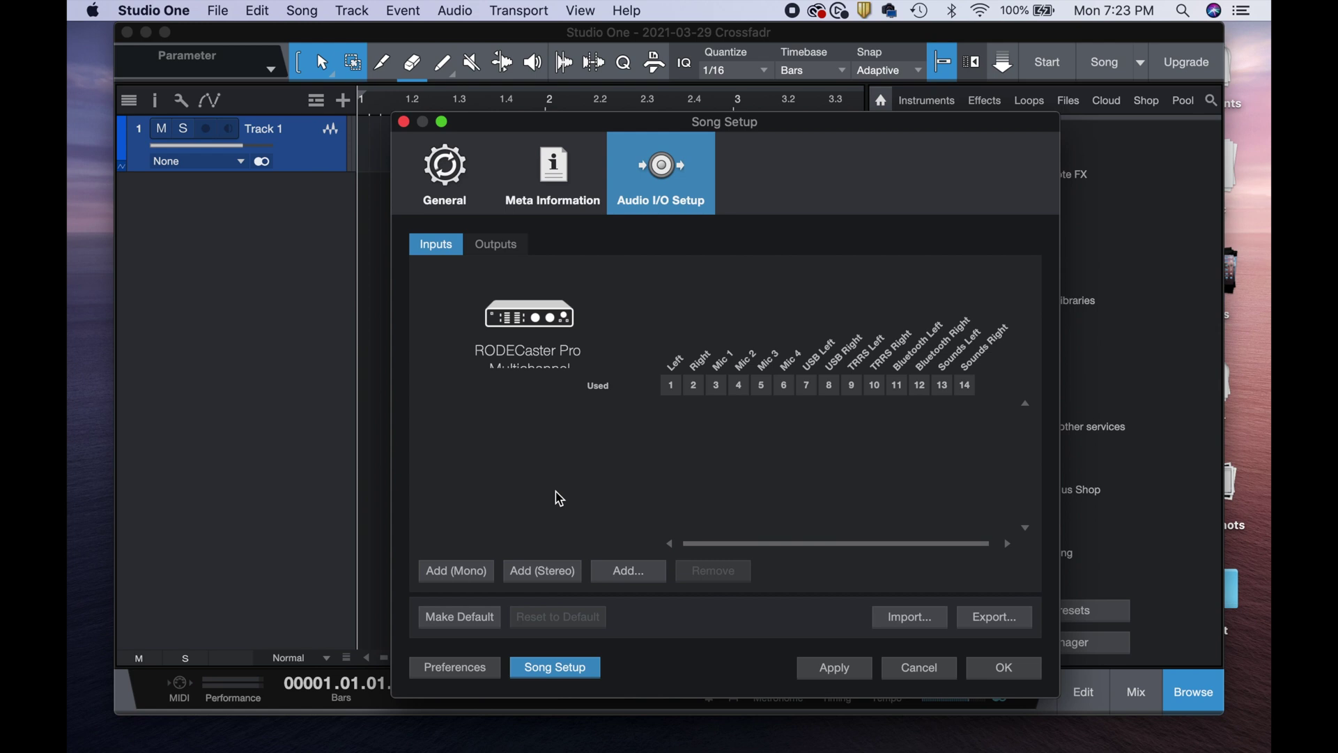
# Define new input channels with the label Mic, mono format and a channel count of 4
pyautogui.click(627, 573)
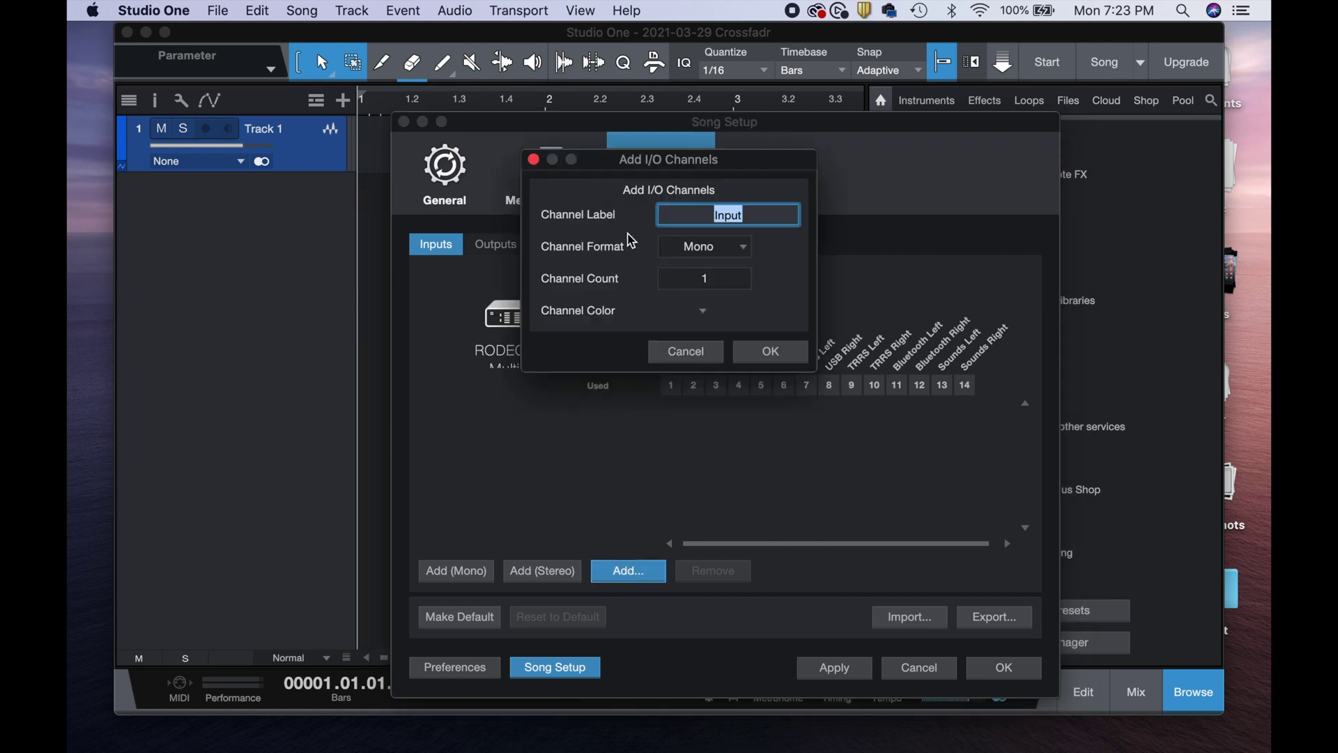
pyautogui.write('Mic')
pyautogui.click(749, 250)
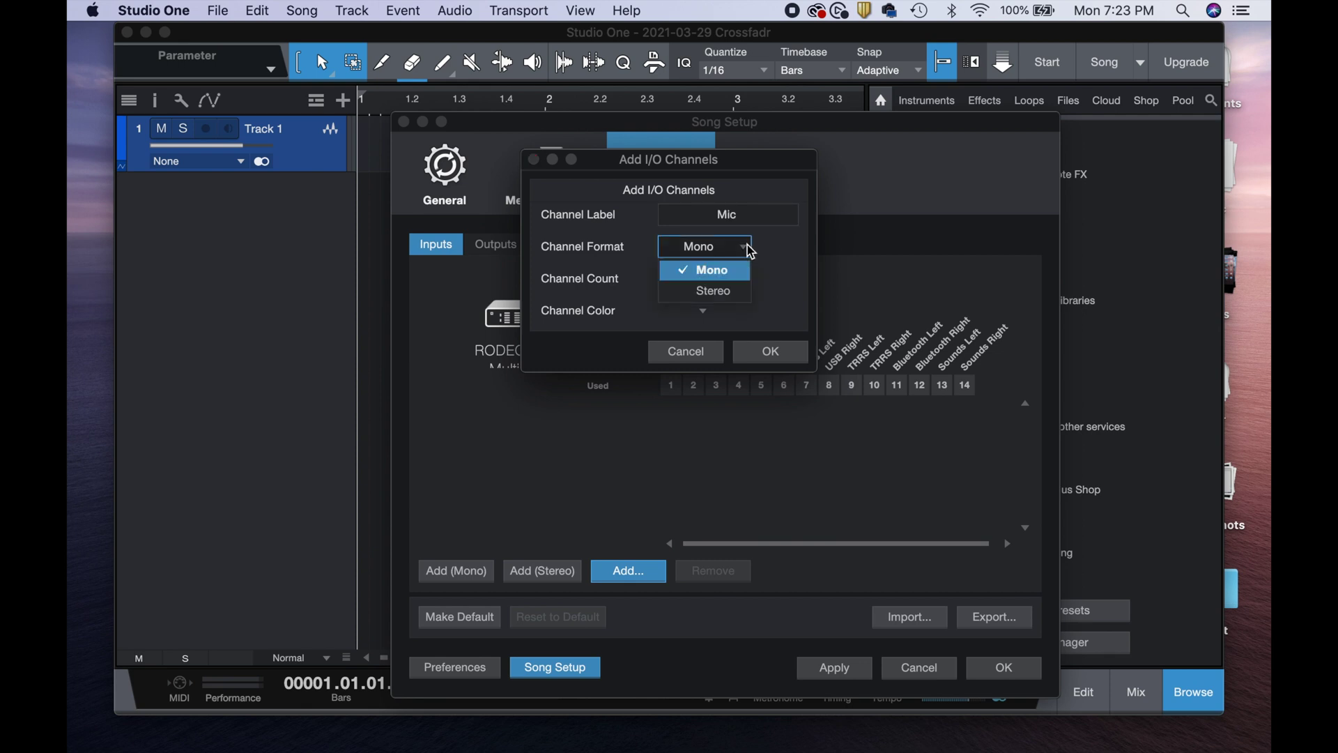
pyautogui.click(781, 270)
pyautogui.click(716, 281)
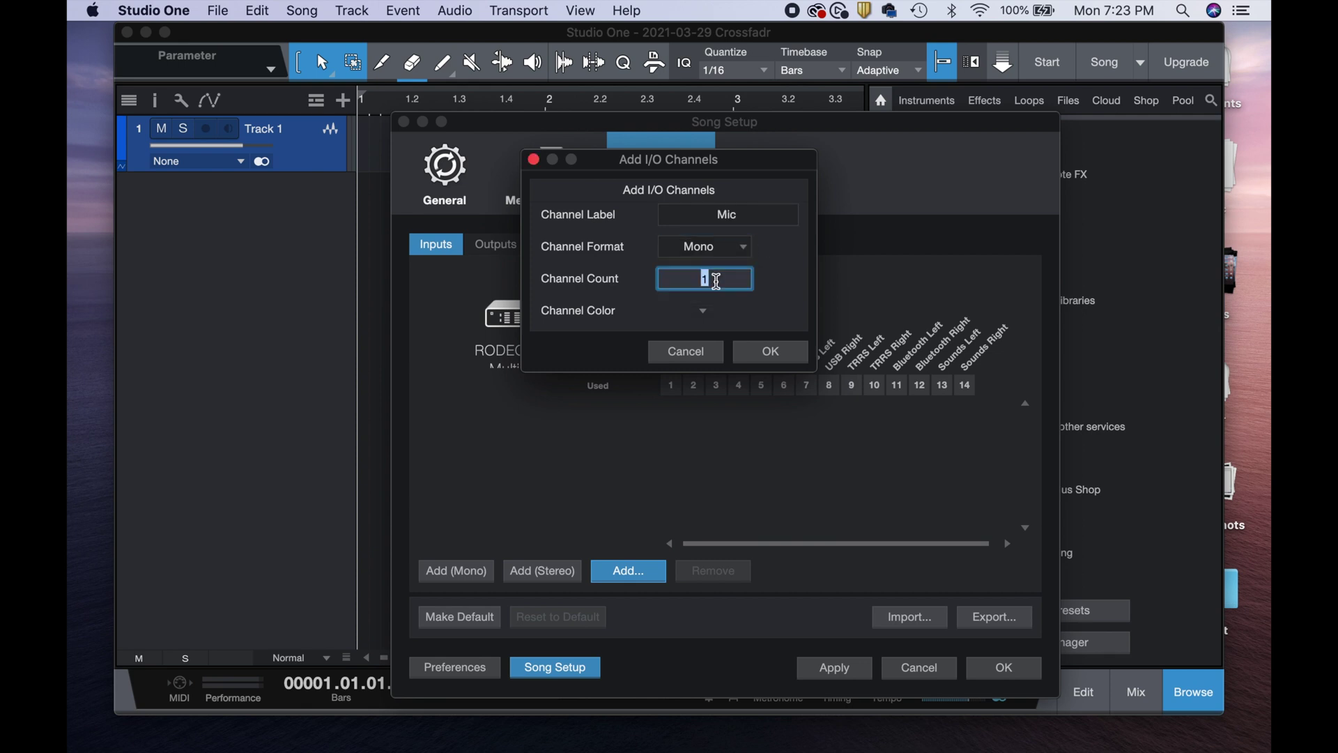
pyautogui.write('4')
# Set the colour of the Mic channels to pinkish red and add them to the inputs
pyautogui.click(703, 311)
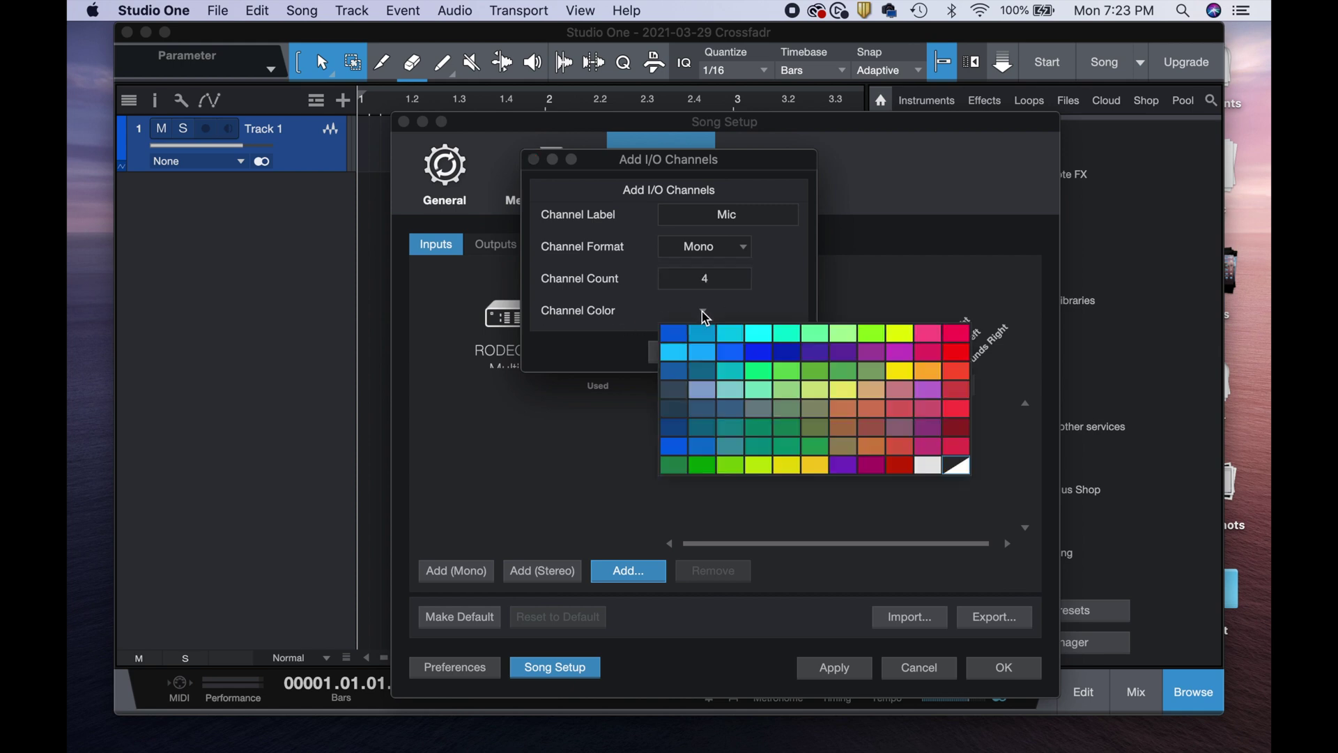
pyautogui.click(779, 294)
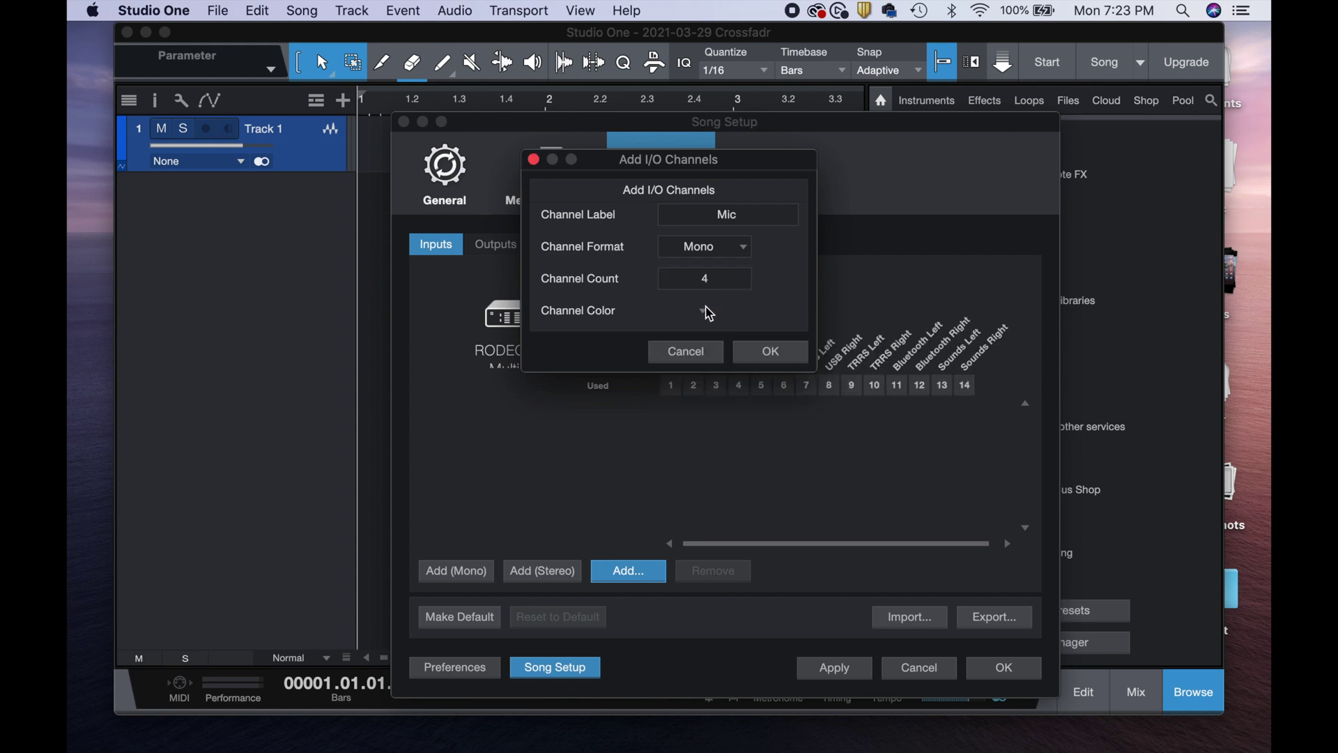
pyautogui.click(702, 309)
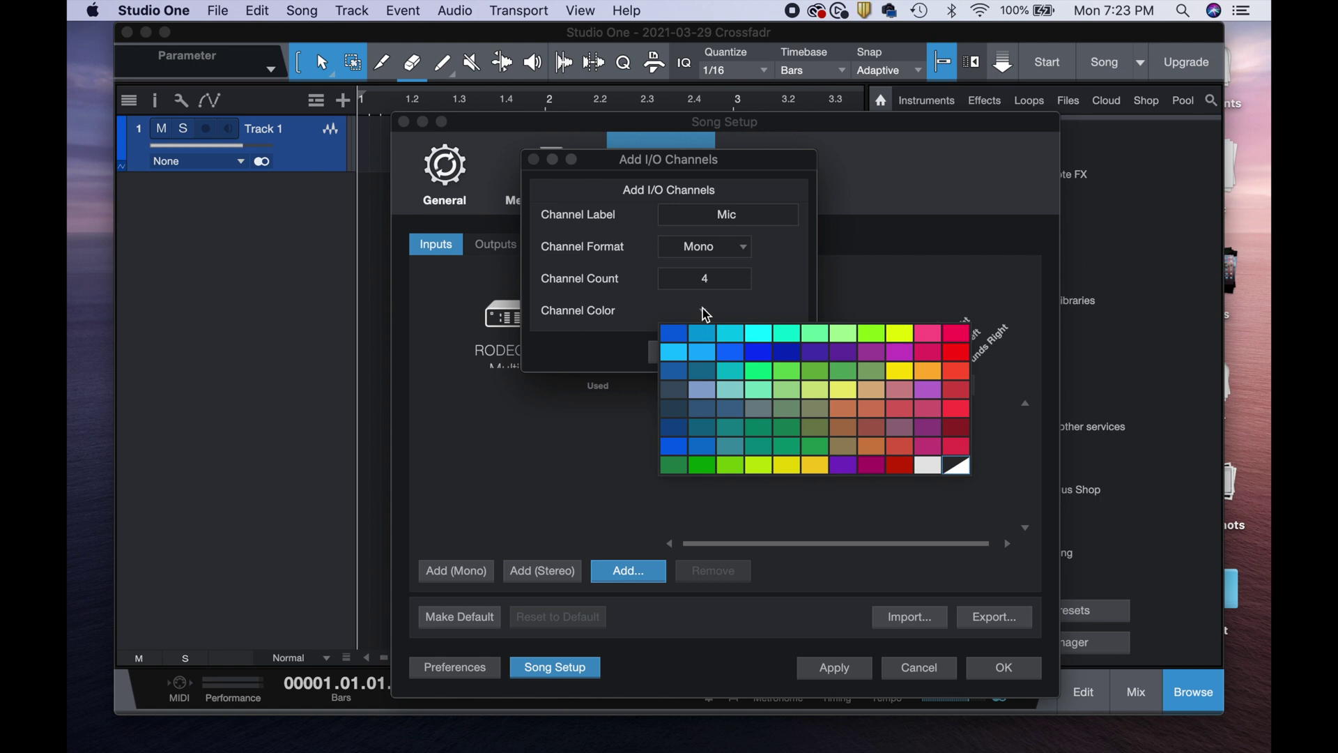
pyautogui.click(954, 335)
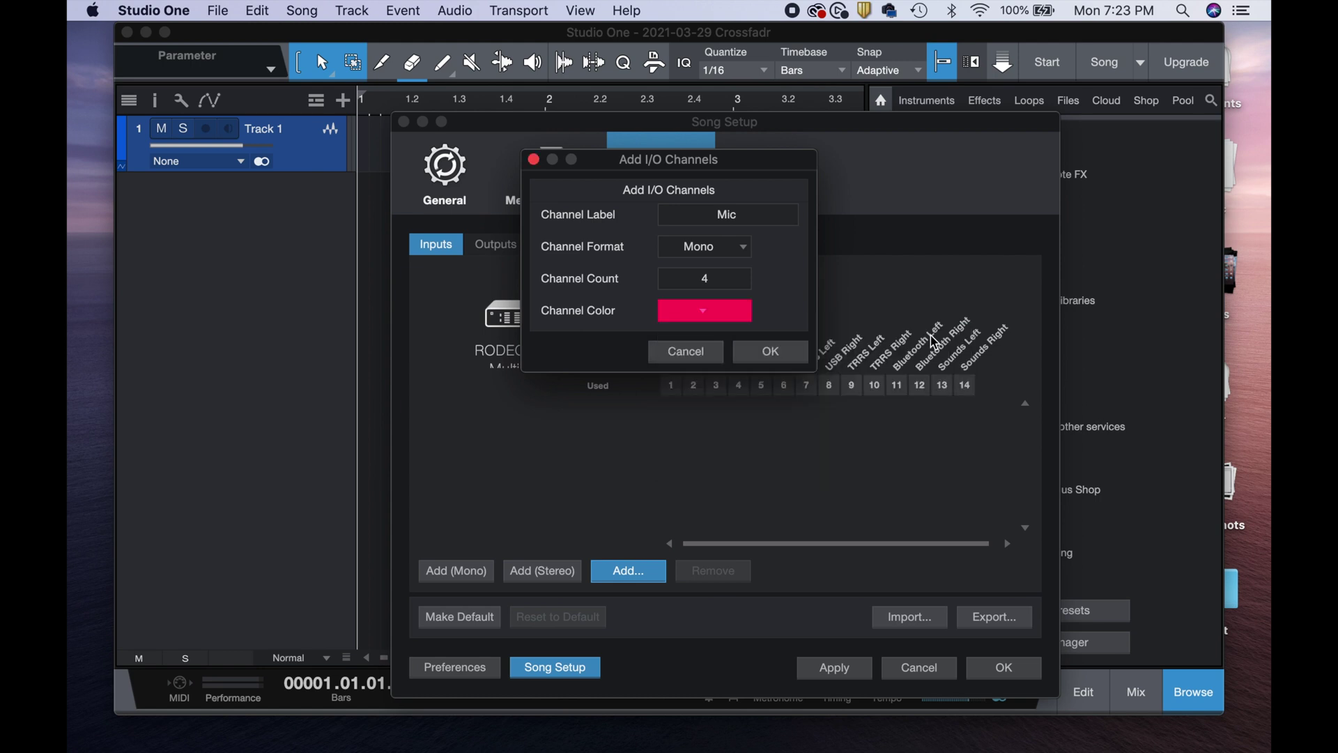
pyautogui.click(705, 312)
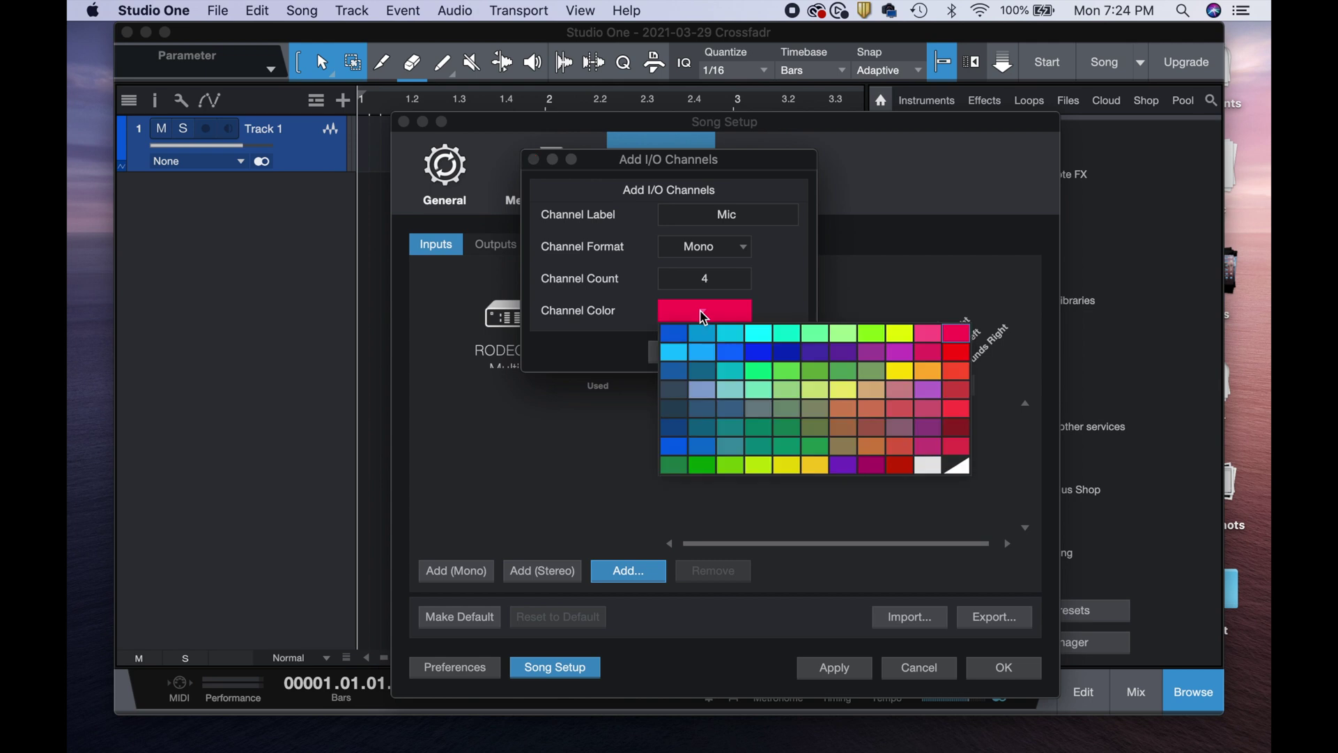
pyautogui.click(959, 339)
pyautogui.click(774, 349)
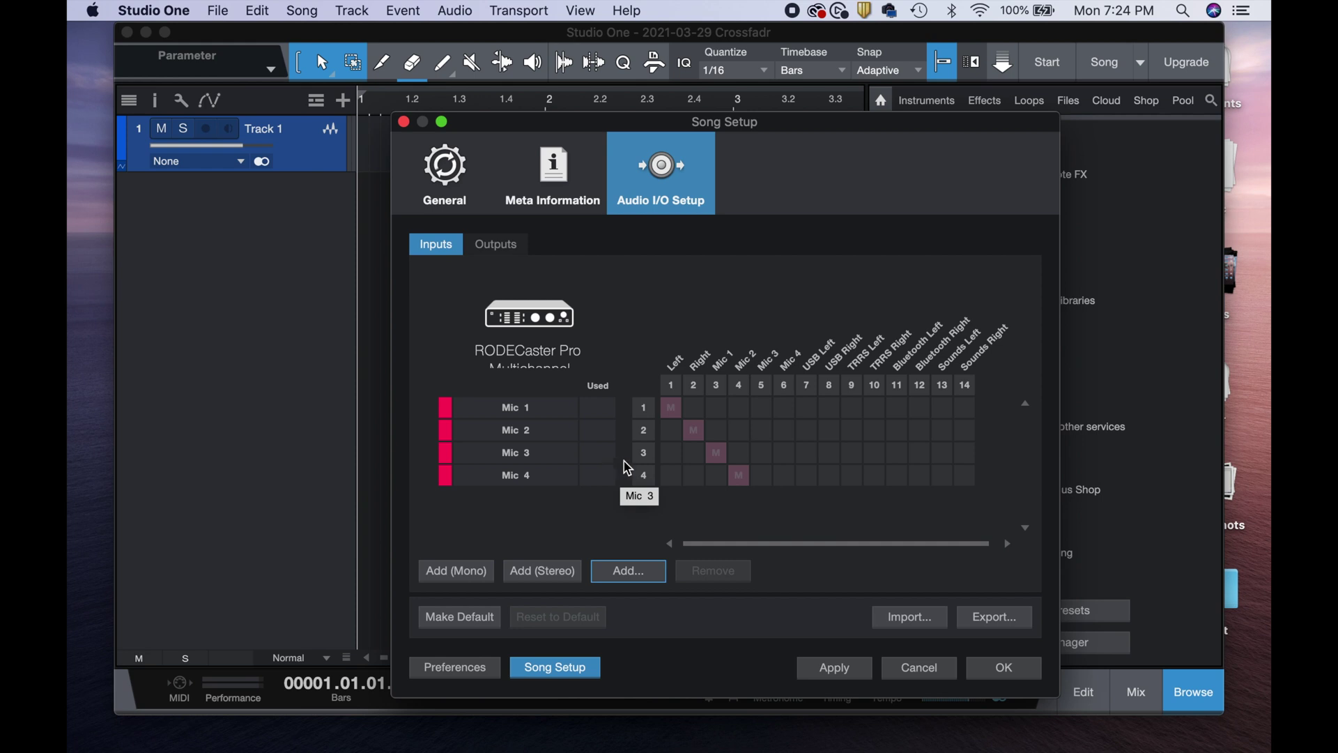
pyautogui.click(671, 407)
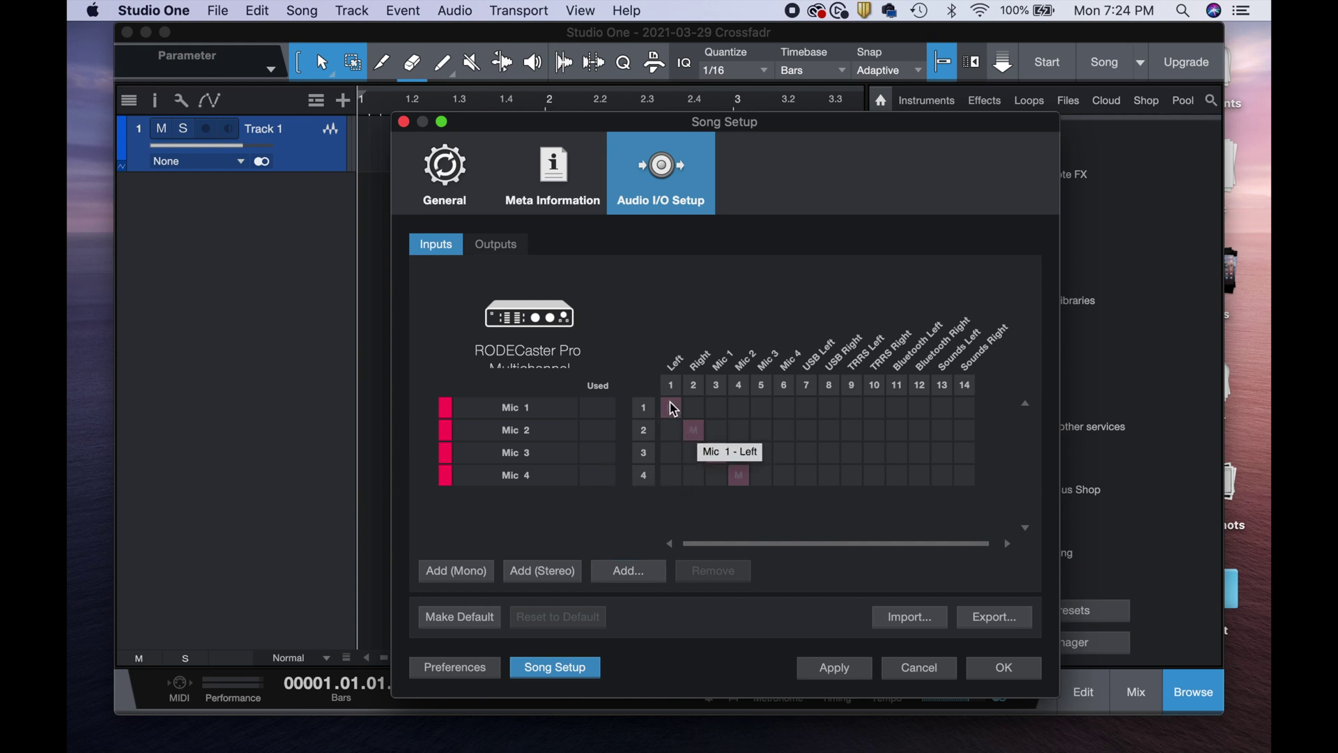
pyautogui.click(671, 407)
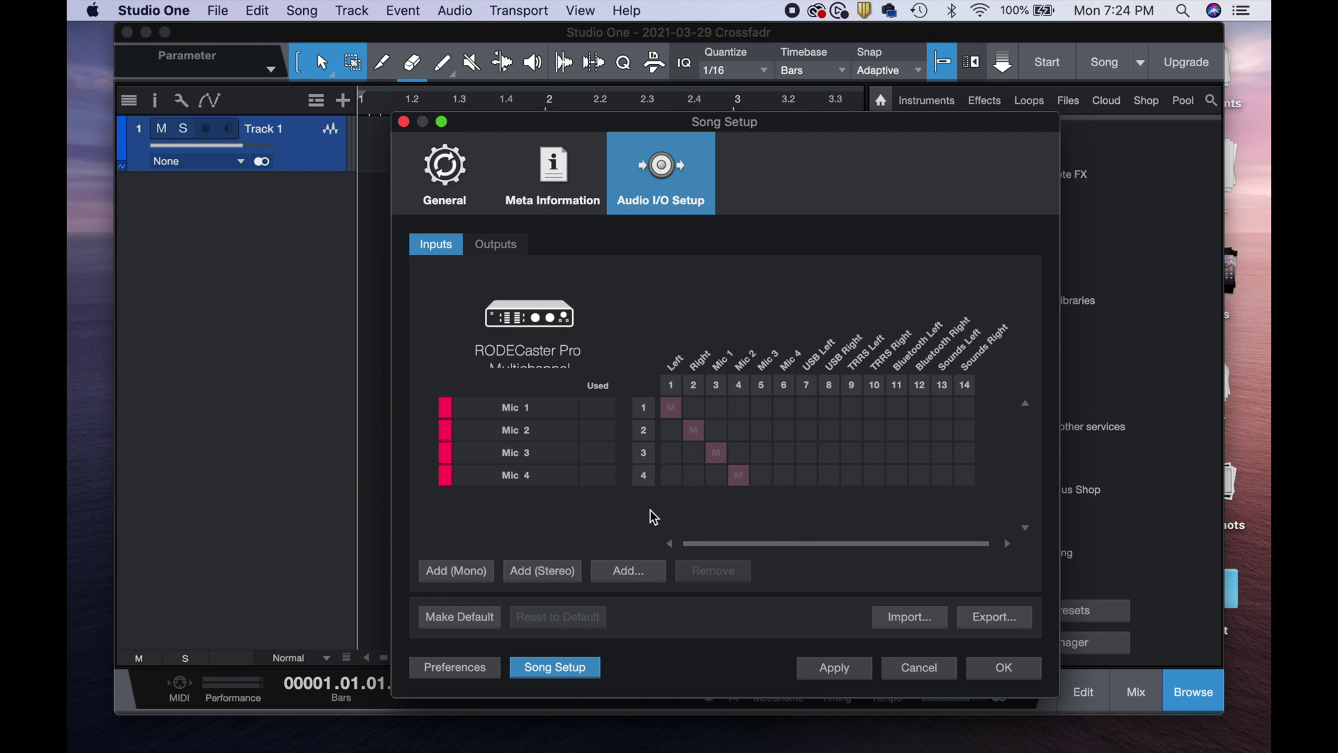
# Add input channels with the label Input, stereo format, a channel count of 5 and dark blue as the colour
pyautogui.click(626, 572)
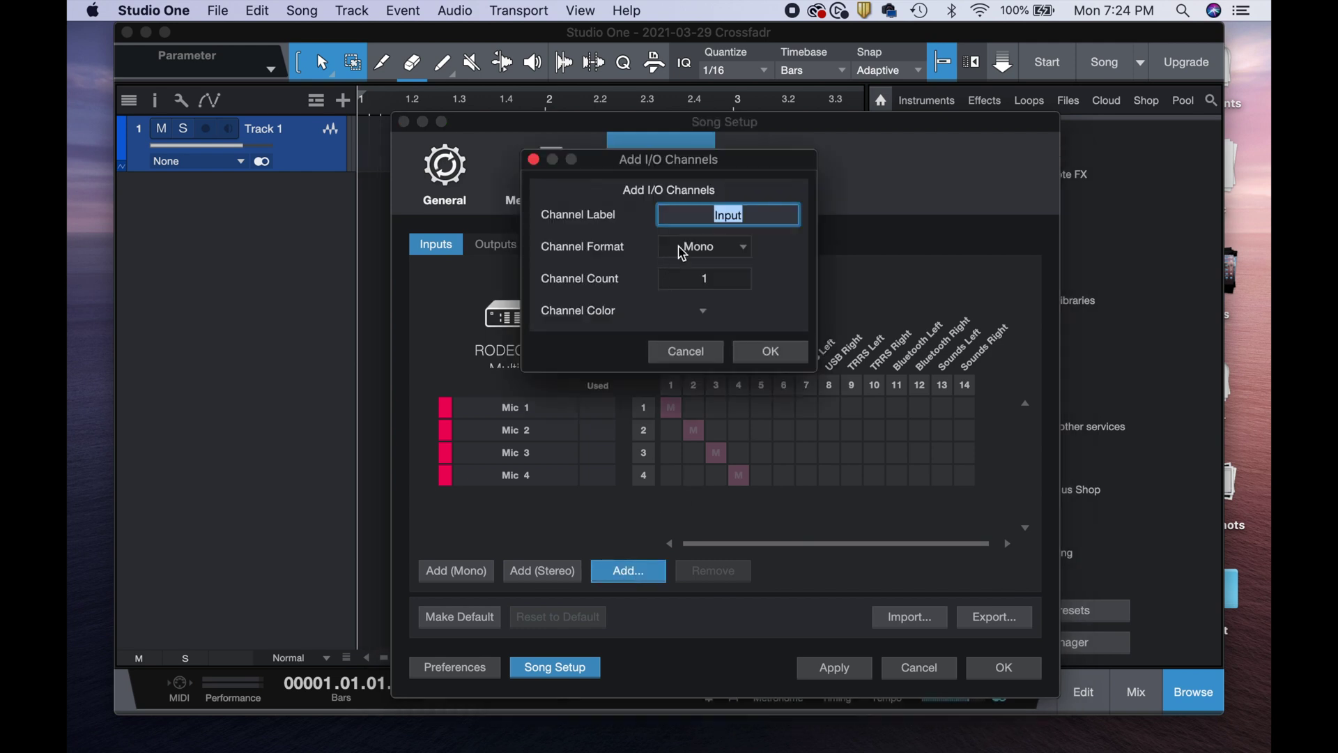
pyautogui.click(741, 248)
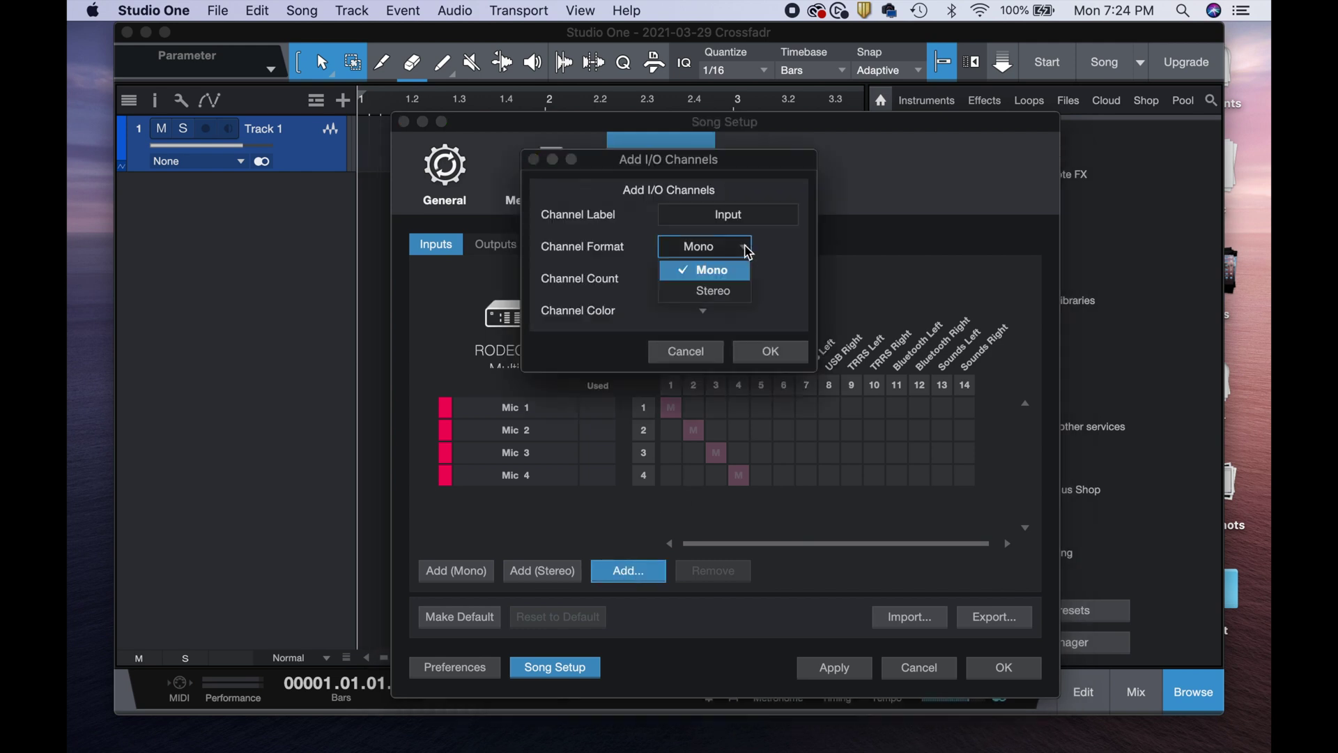
pyautogui.click(725, 290)
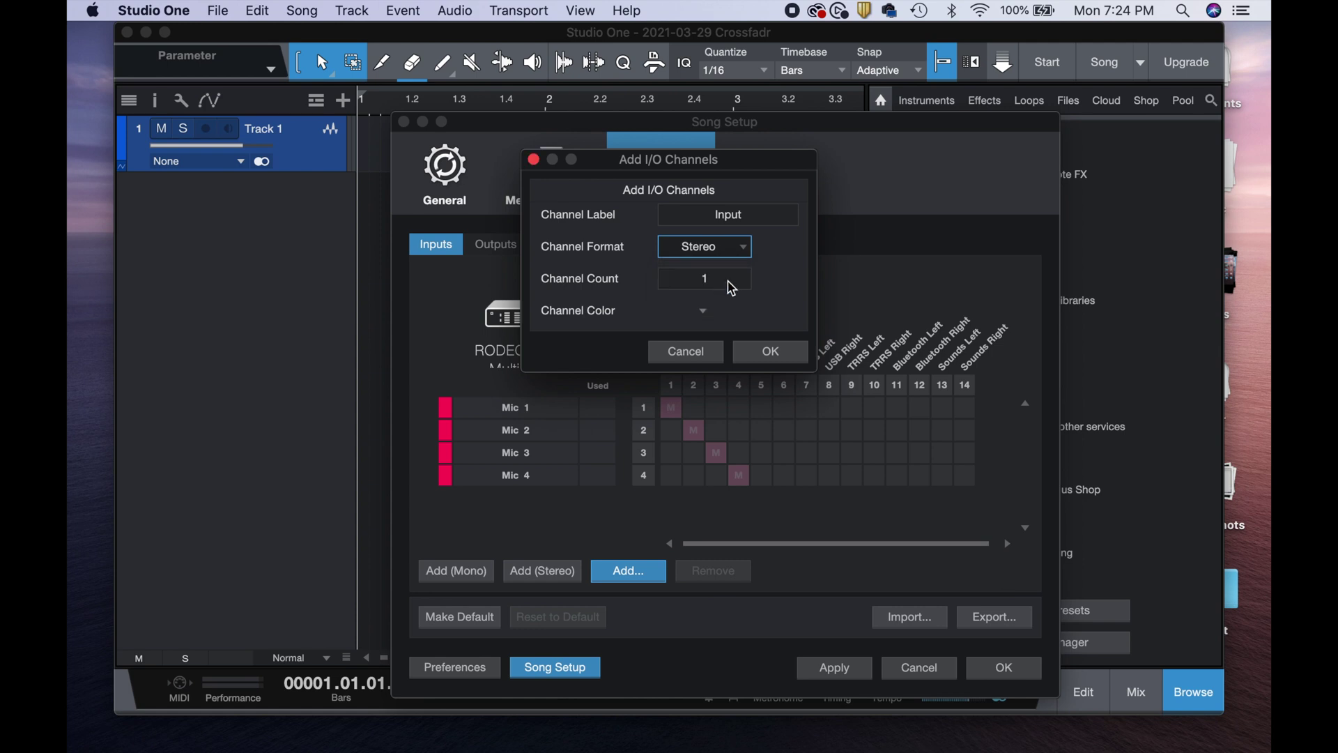
pyautogui.click(753, 213)
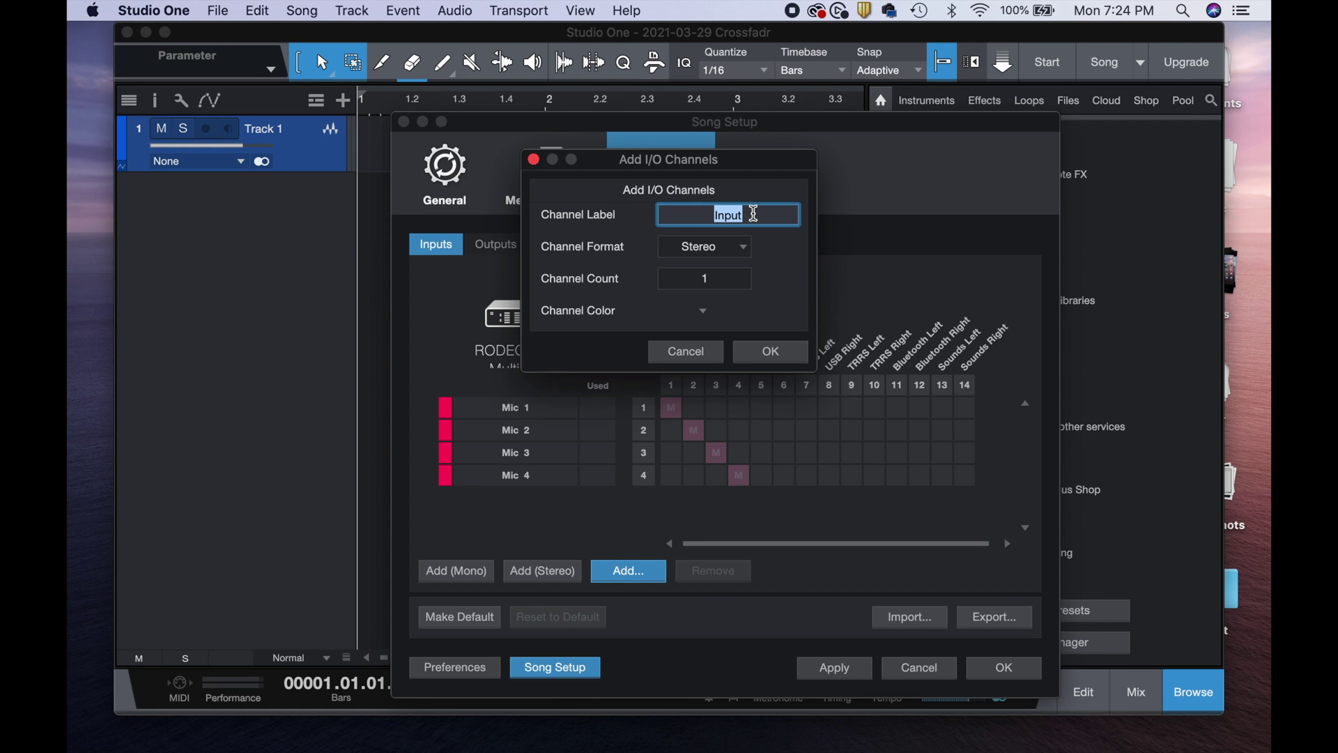
pyautogui.click(704, 311)
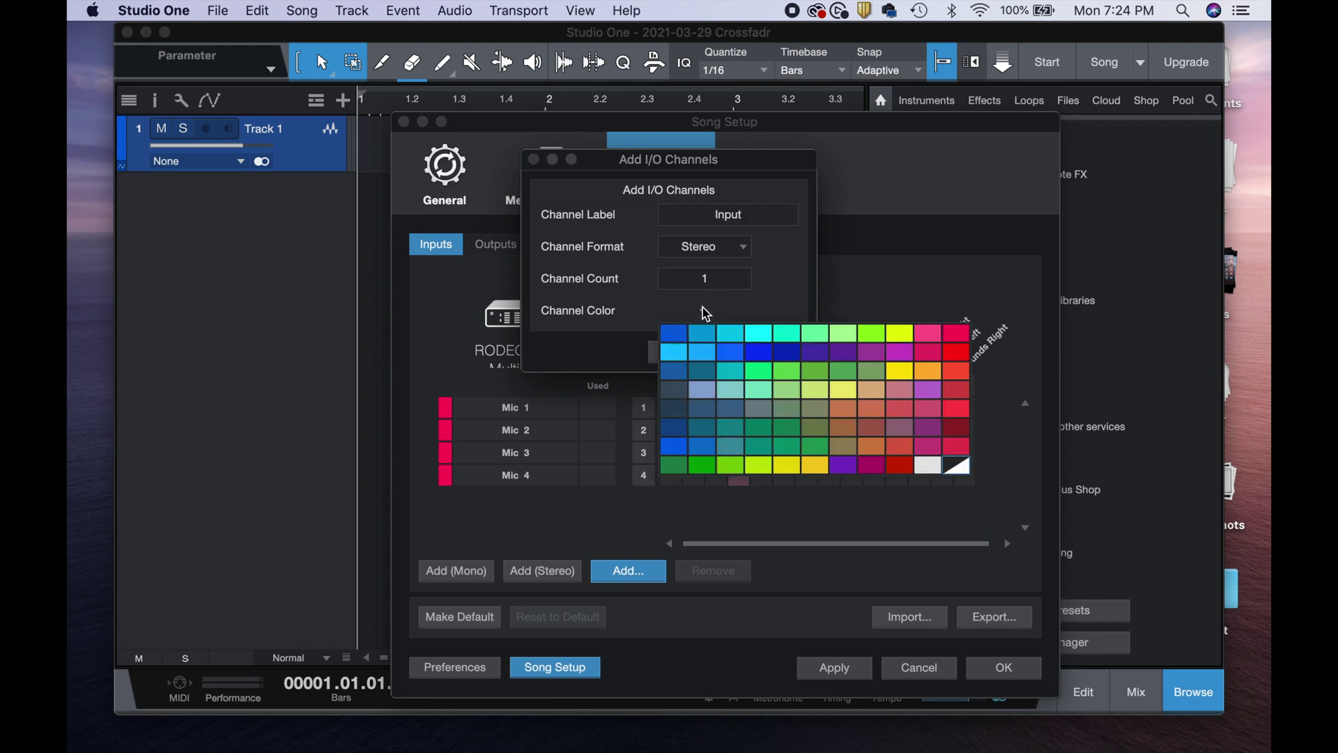
pyautogui.click(784, 352)
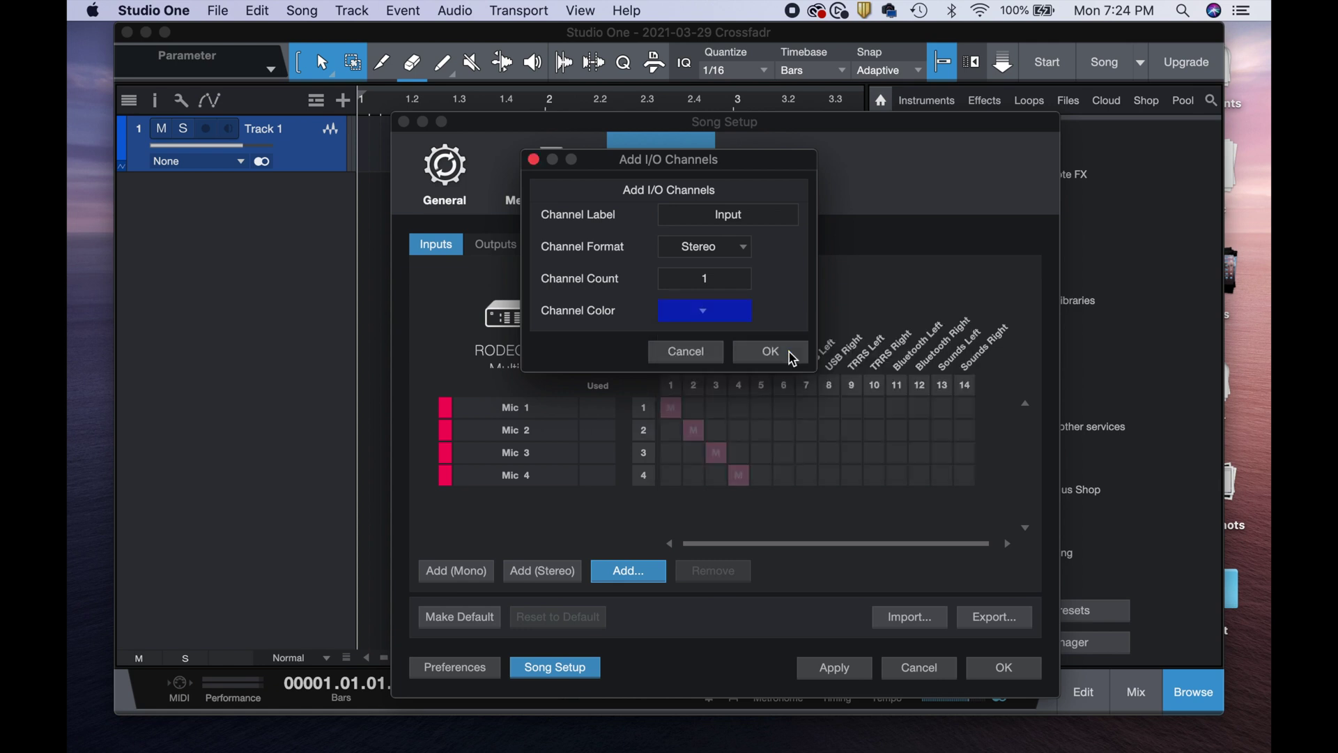
pyautogui.click(716, 279)
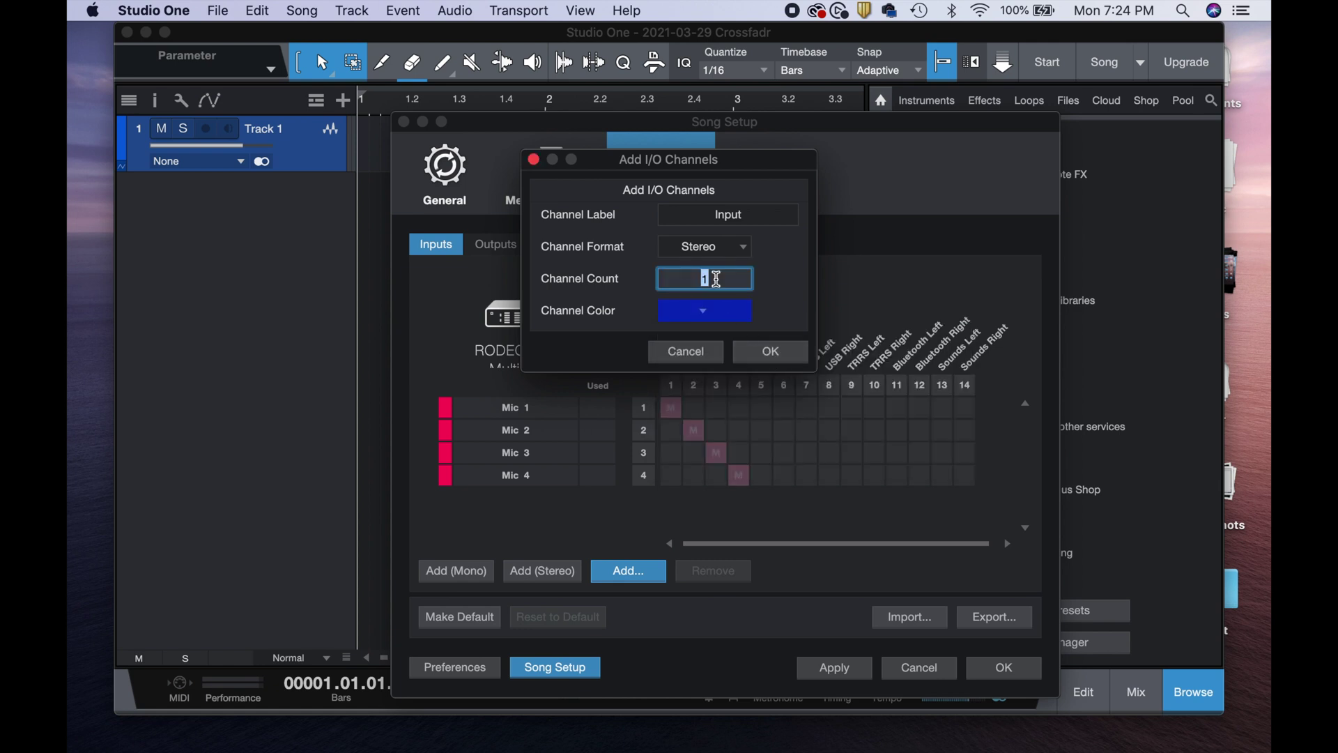
pyautogui.write('5')
pyautogui.click(770, 351)
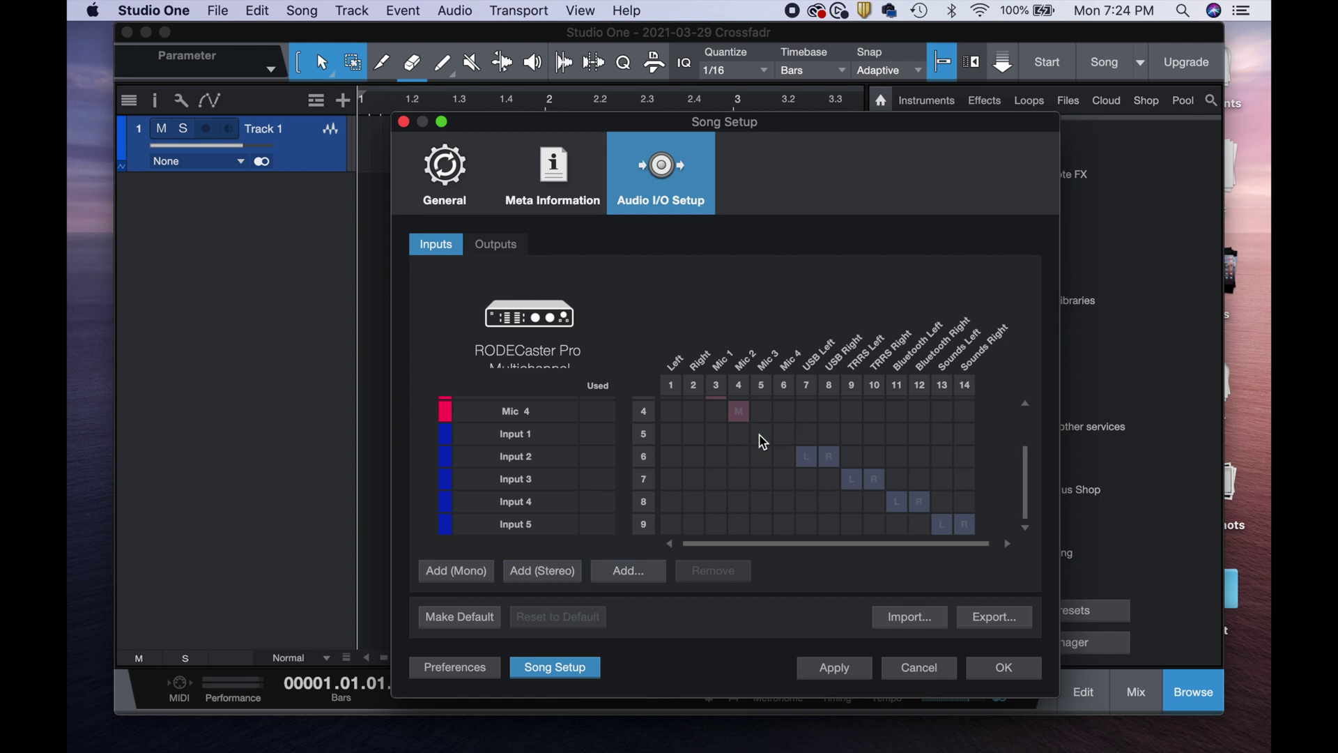
# Assign Input 1 to device channels 5 and 6 as left and right, and rename it Stereo Mix
pyautogui.click(818, 458)
pyautogui.click(820, 458)
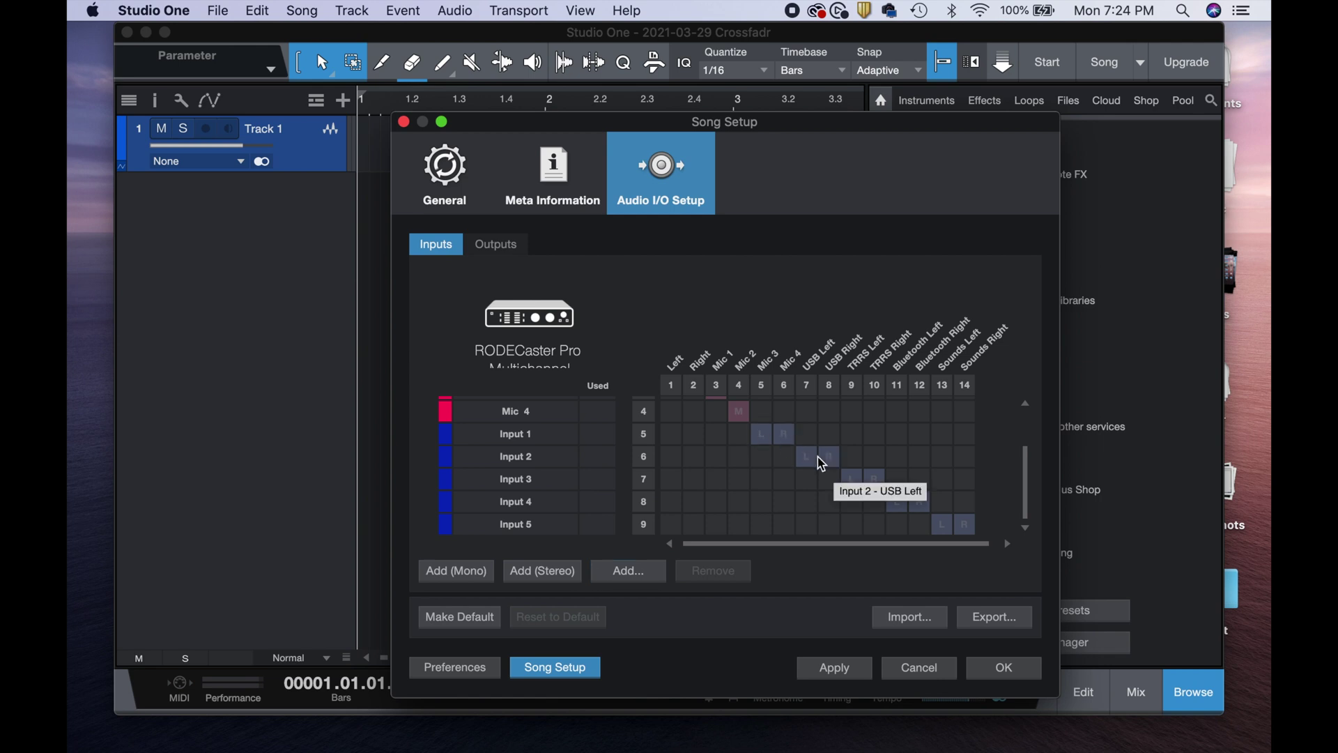
pyautogui.click(515, 438)
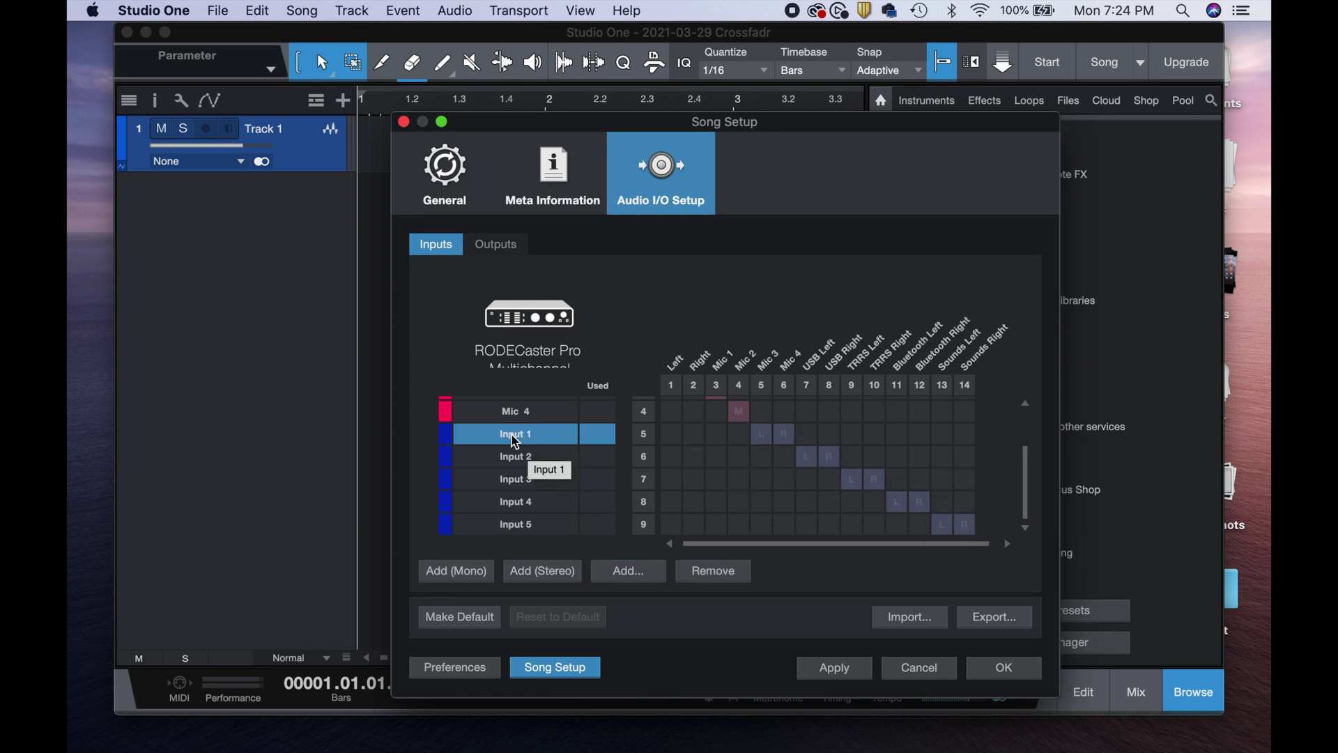
pyautogui.doubleClick(515, 439)
pyautogui.write('Ster')
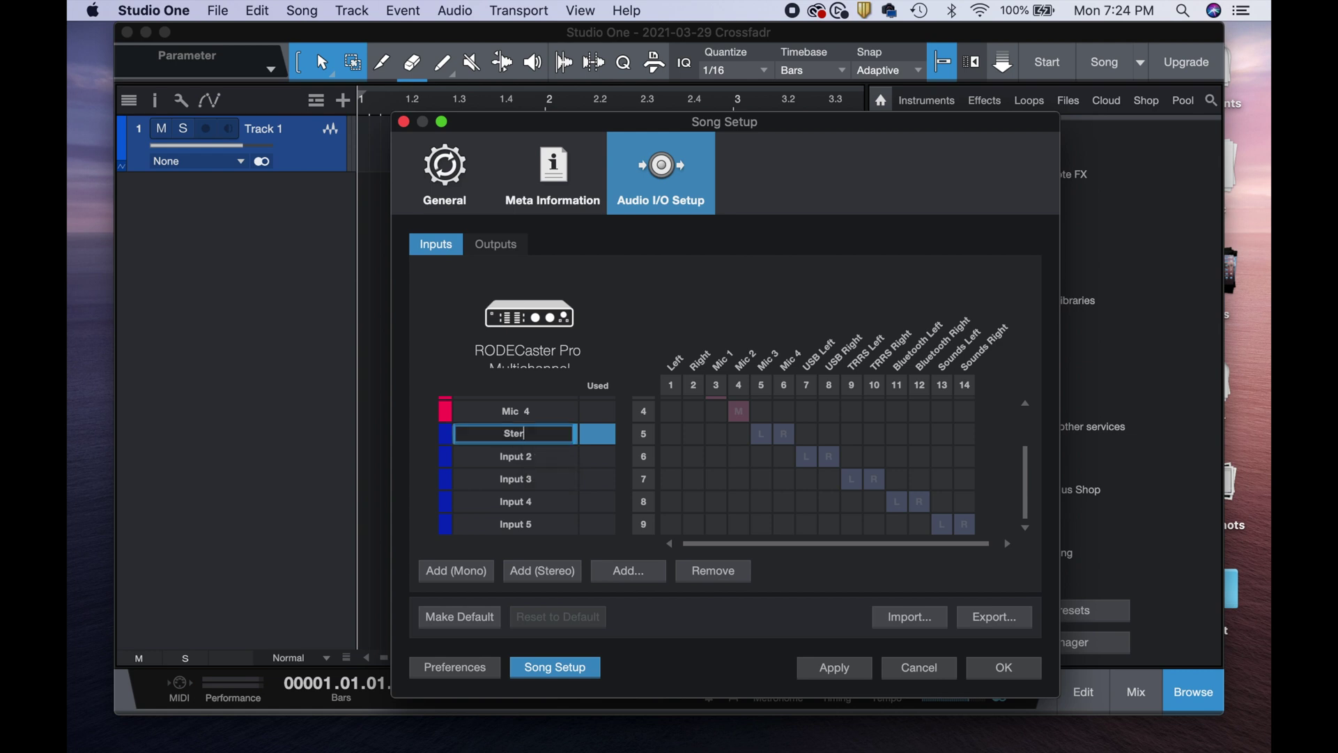
pyautogui.write('eo Mix')
# Rename Input 2 as Bluetooth and Input 3 as TRRS
pyautogui.doubleClick(519, 457)
pyautogui.write('Blue')
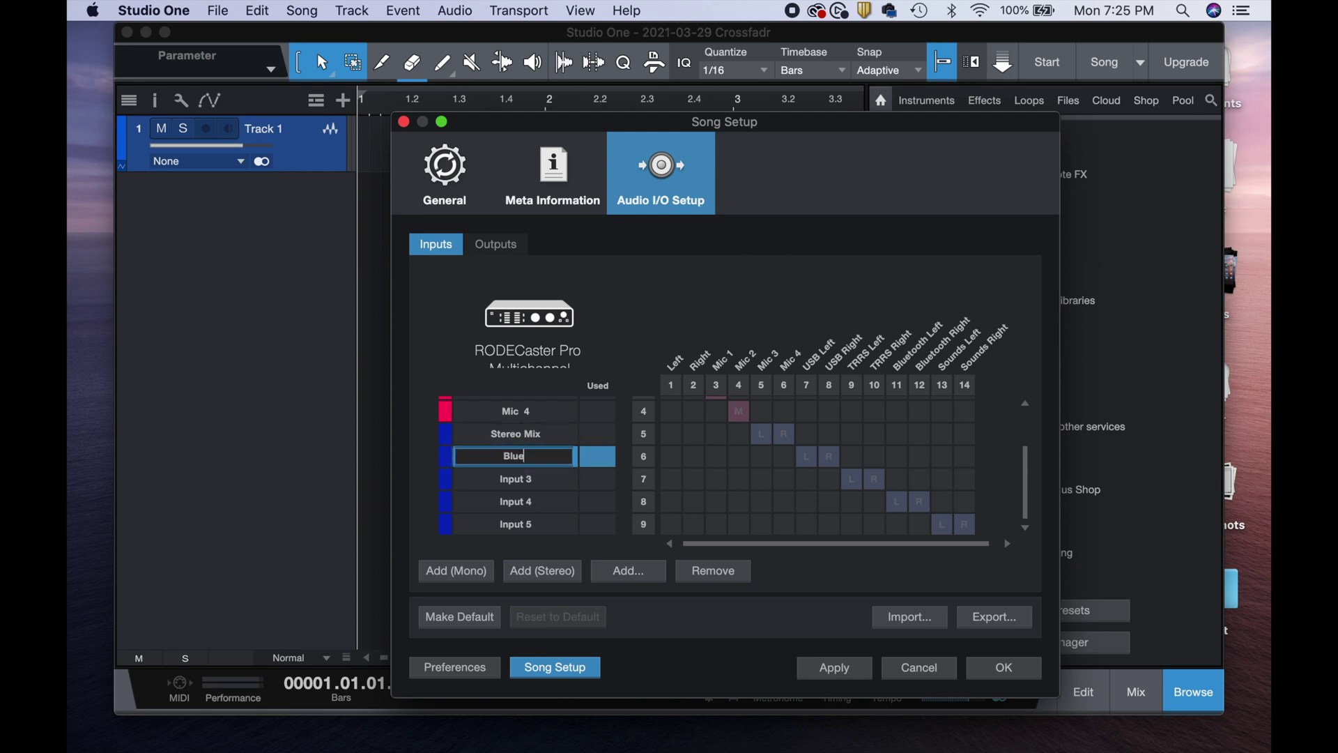
pyautogui.write('tooth')
pyautogui.doubleClick(509, 479)
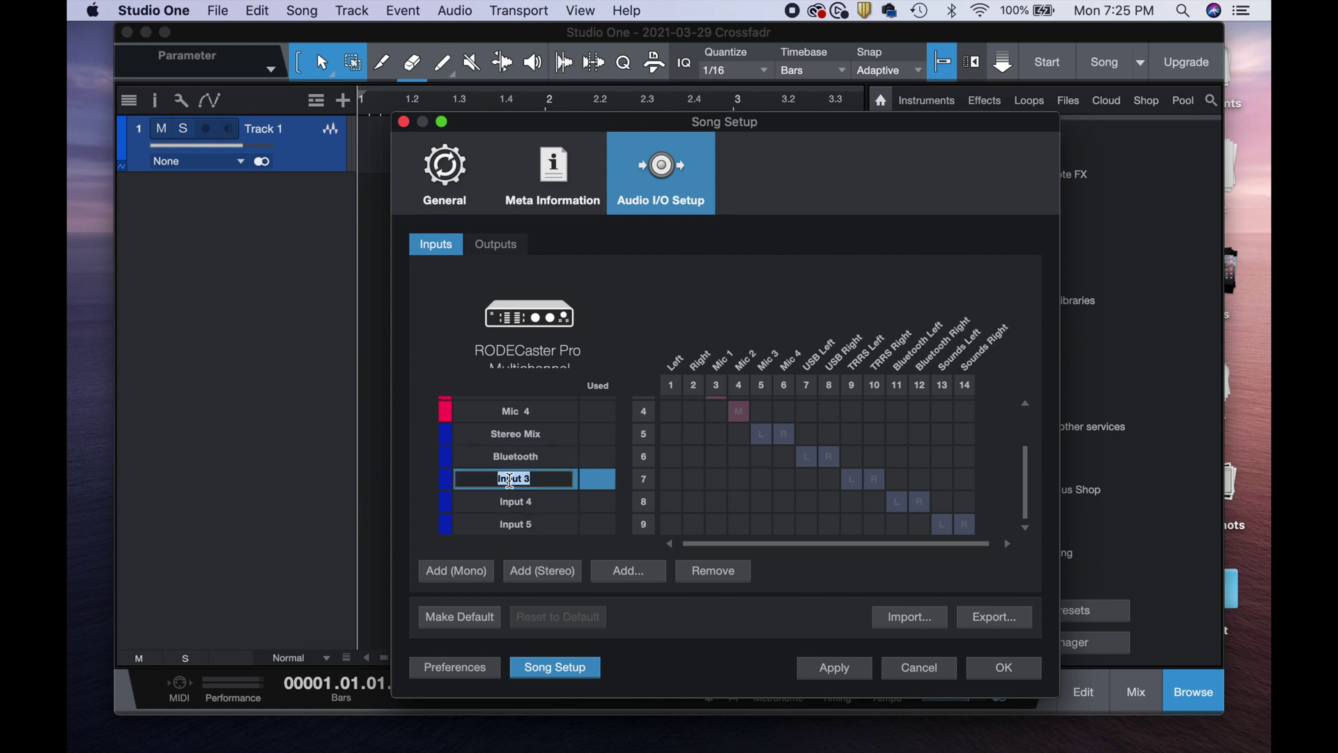
pyautogui.write('TRRS')
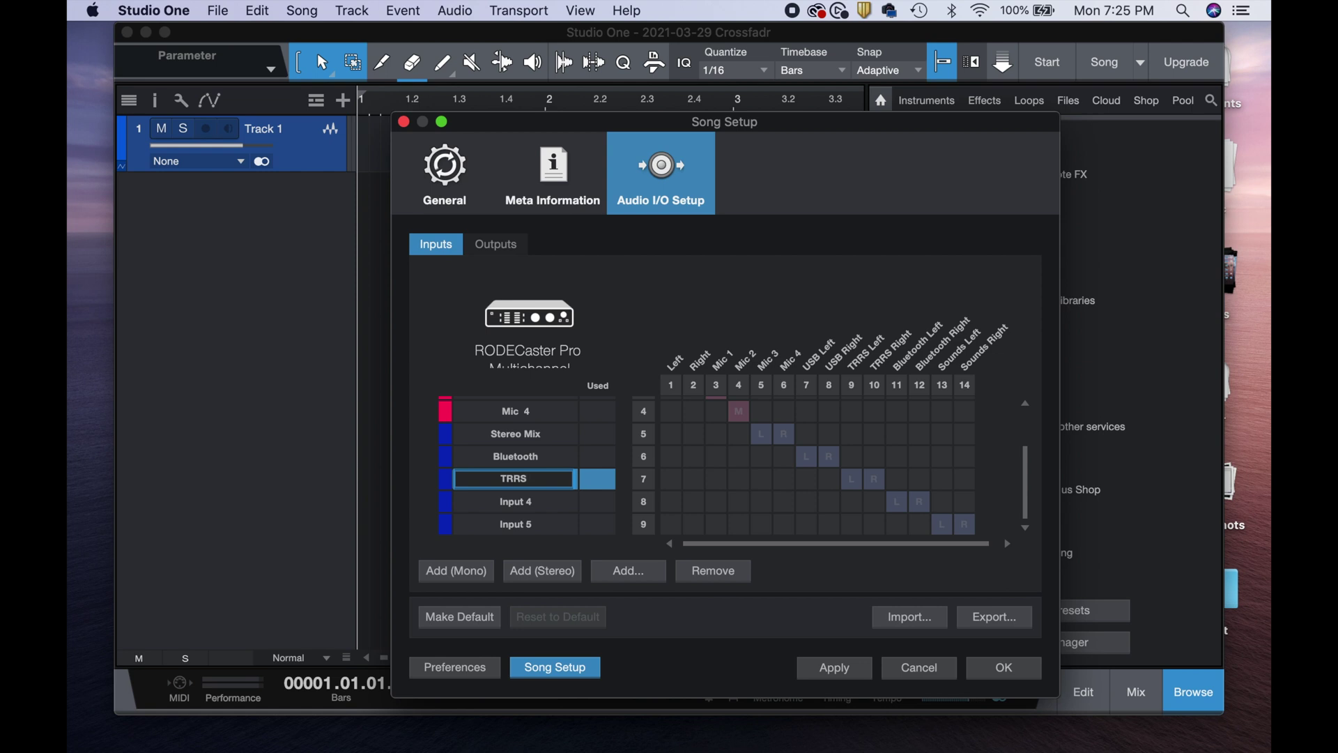
# Rename Input 4 as Sound Pads and Input 5 as USB
pyautogui.click(519, 503)
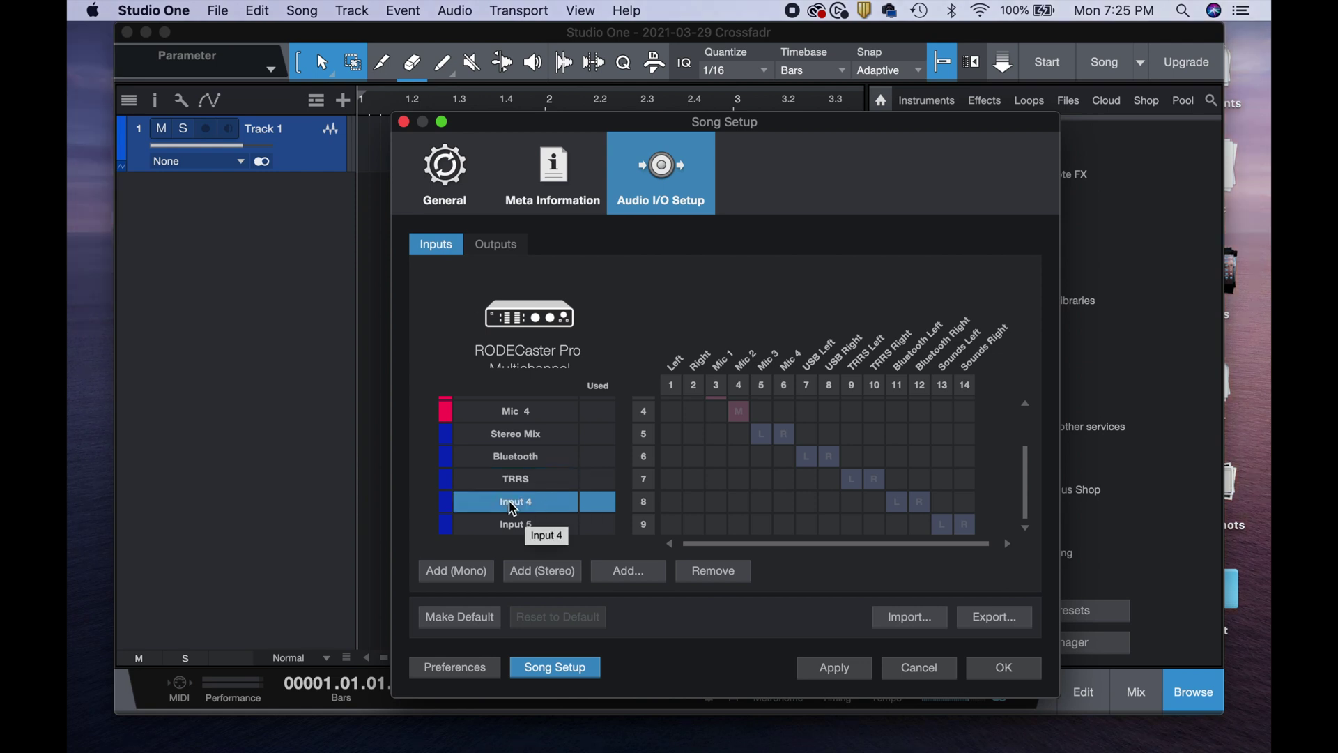
pyautogui.doubleClick(509, 501)
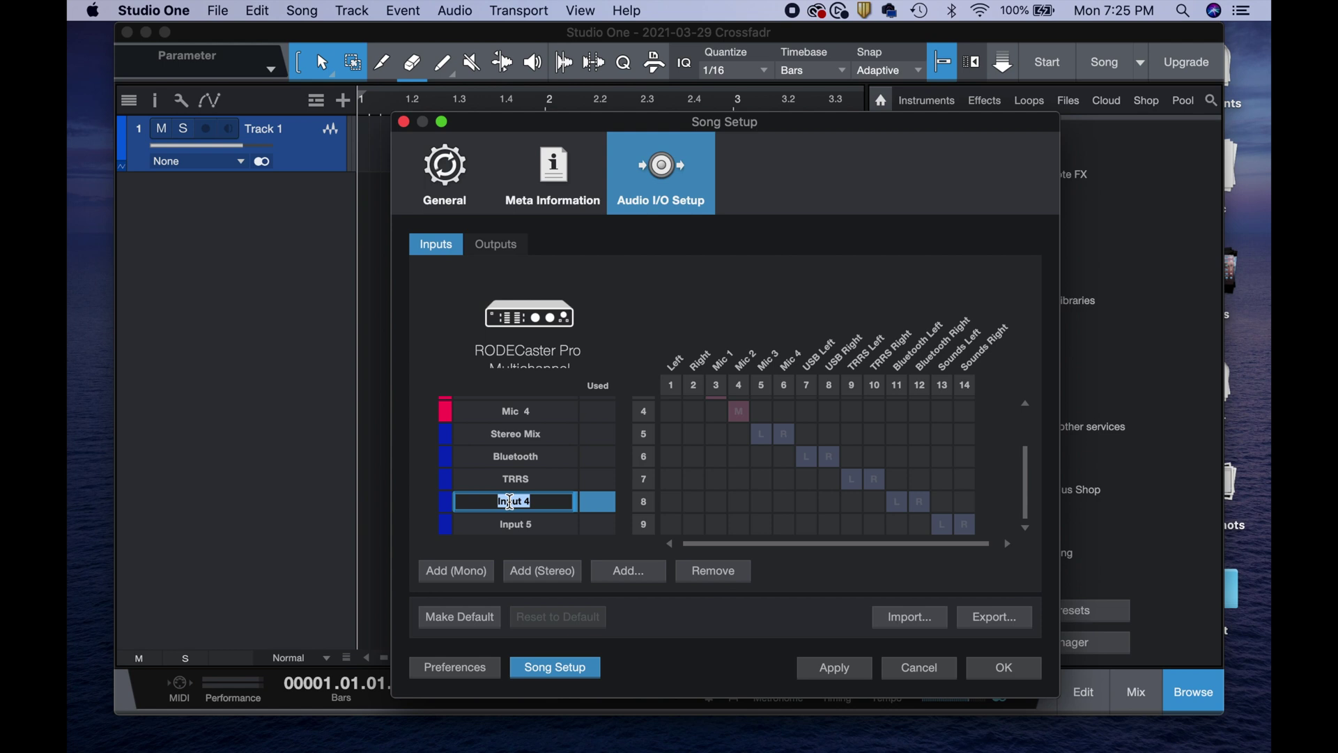
pyautogui.write('Sound Pads')
pyautogui.press('Return')
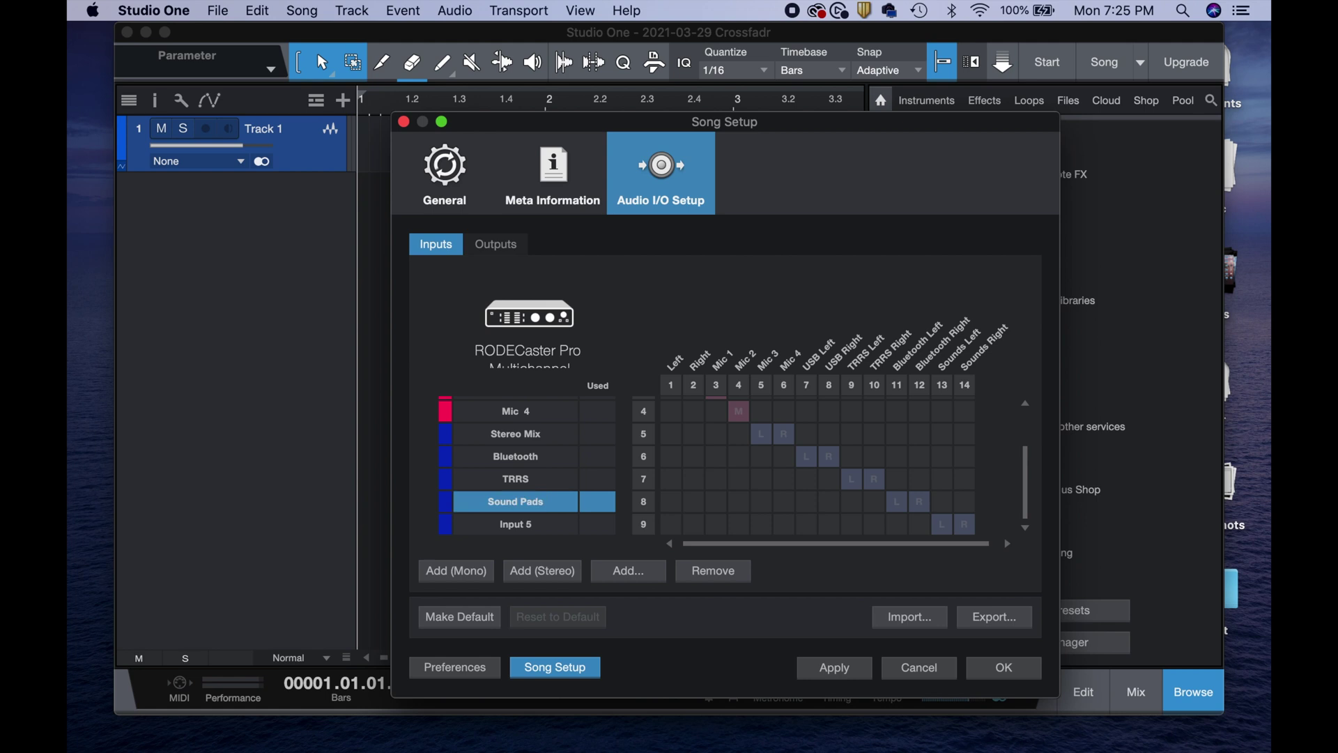
pyautogui.click(519, 525)
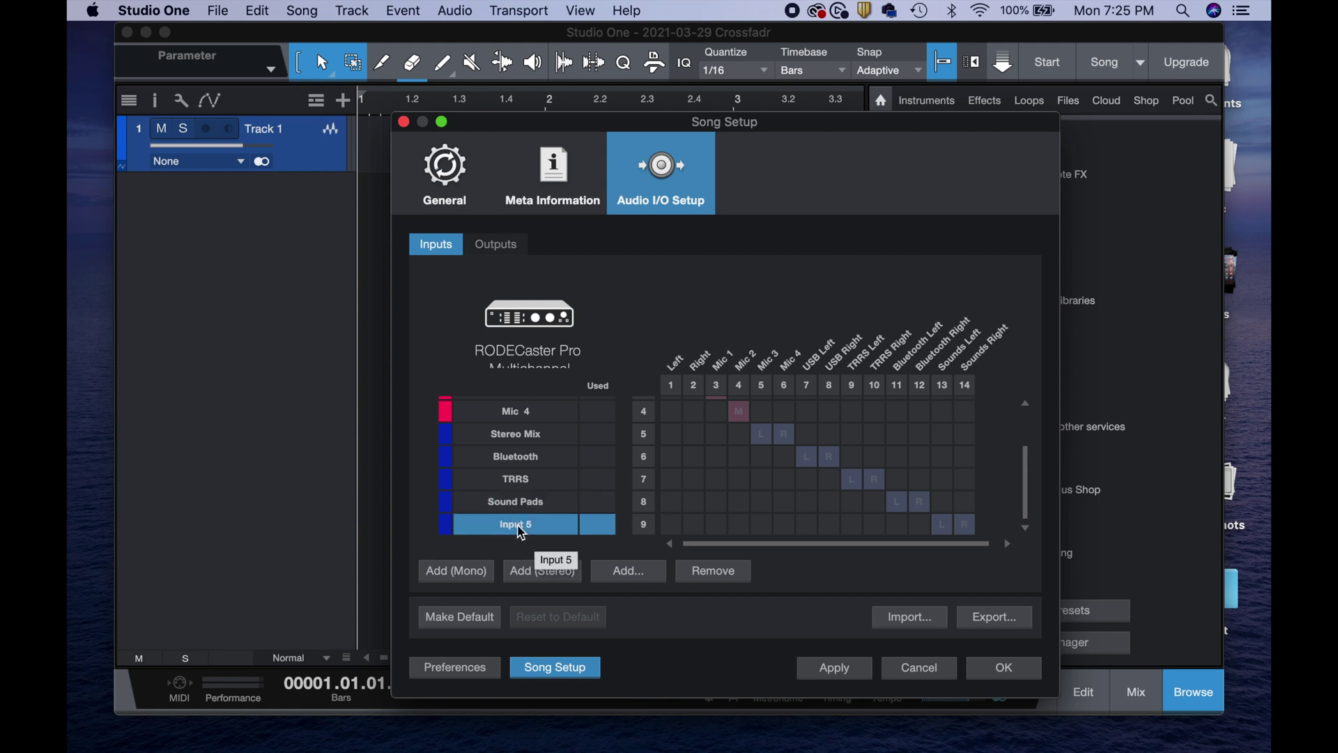
pyautogui.doubleClick(519, 526)
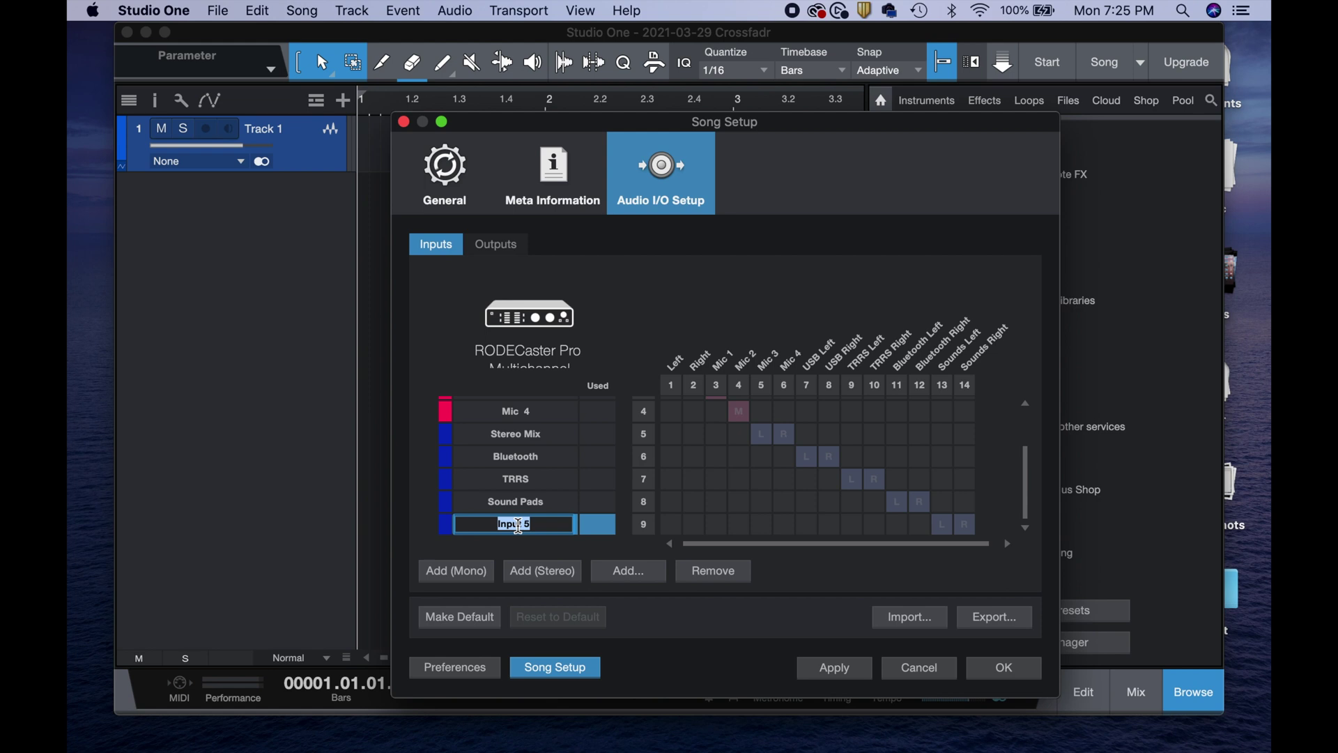
pyautogui.write('USB')
pyautogui.press('Return')
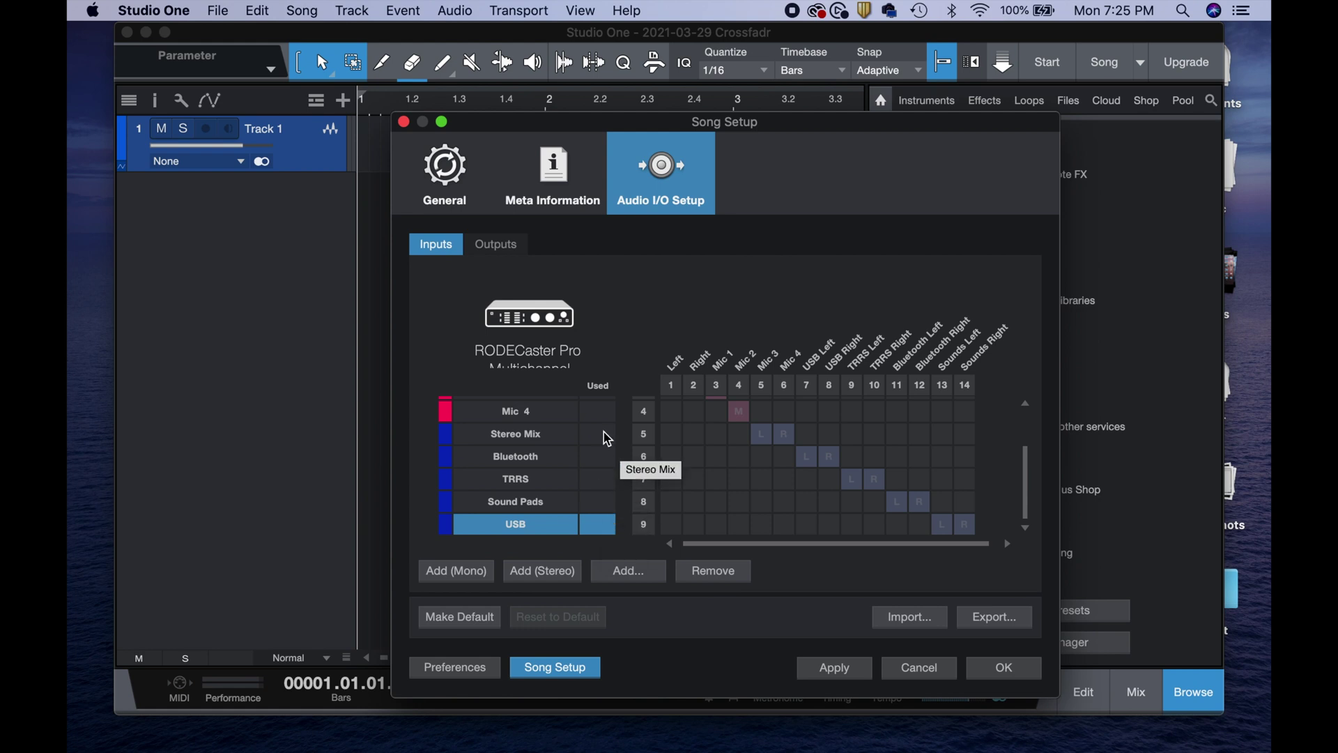
# Move the Stereo Mix channel to the first position in the input list, above Mic 1
pyautogui.moveTo(540, 531)
pyautogui.mouseDown()
pyautogui.moveTo(554, 529)
pyautogui.moveTo(557, 432)
pyautogui.moveTo(555, 522)
pyautogui.mouseUp()
pyautogui.scroll(2, 542, 472)
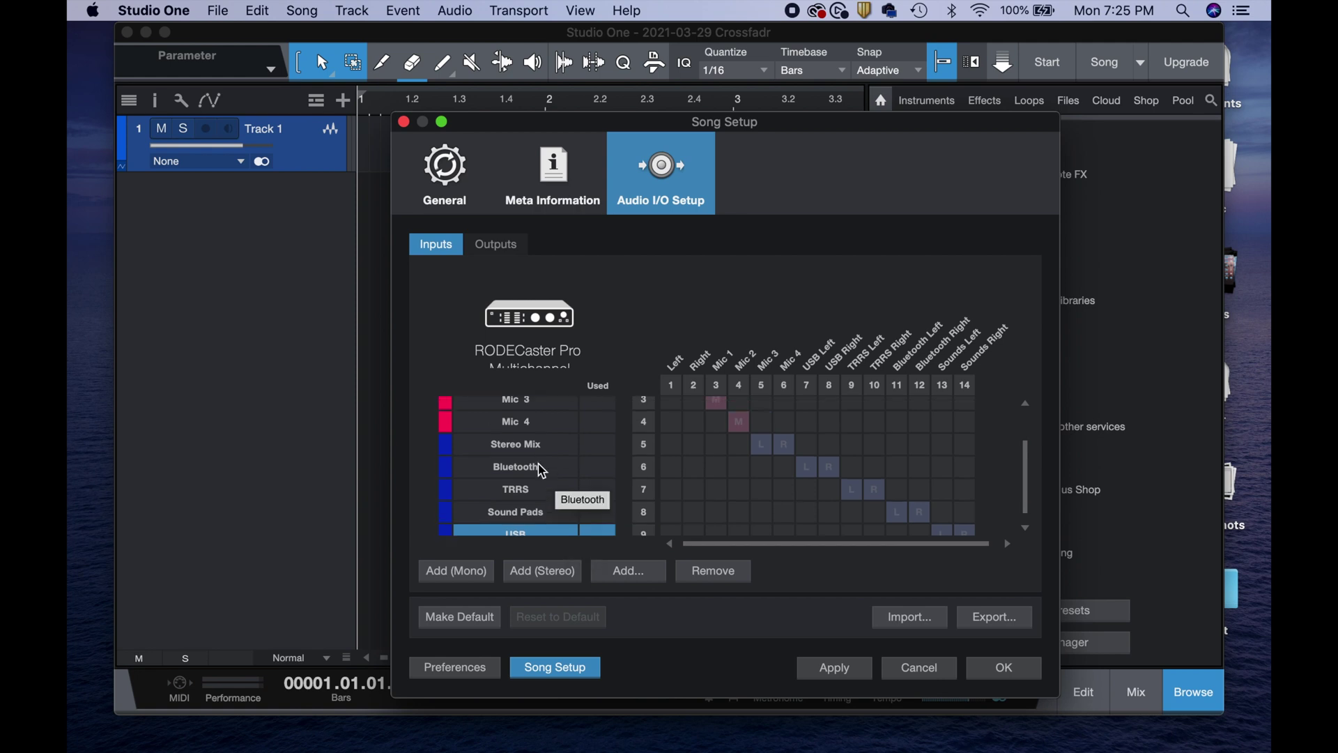
pyautogui.scroll(1, 542, 471)
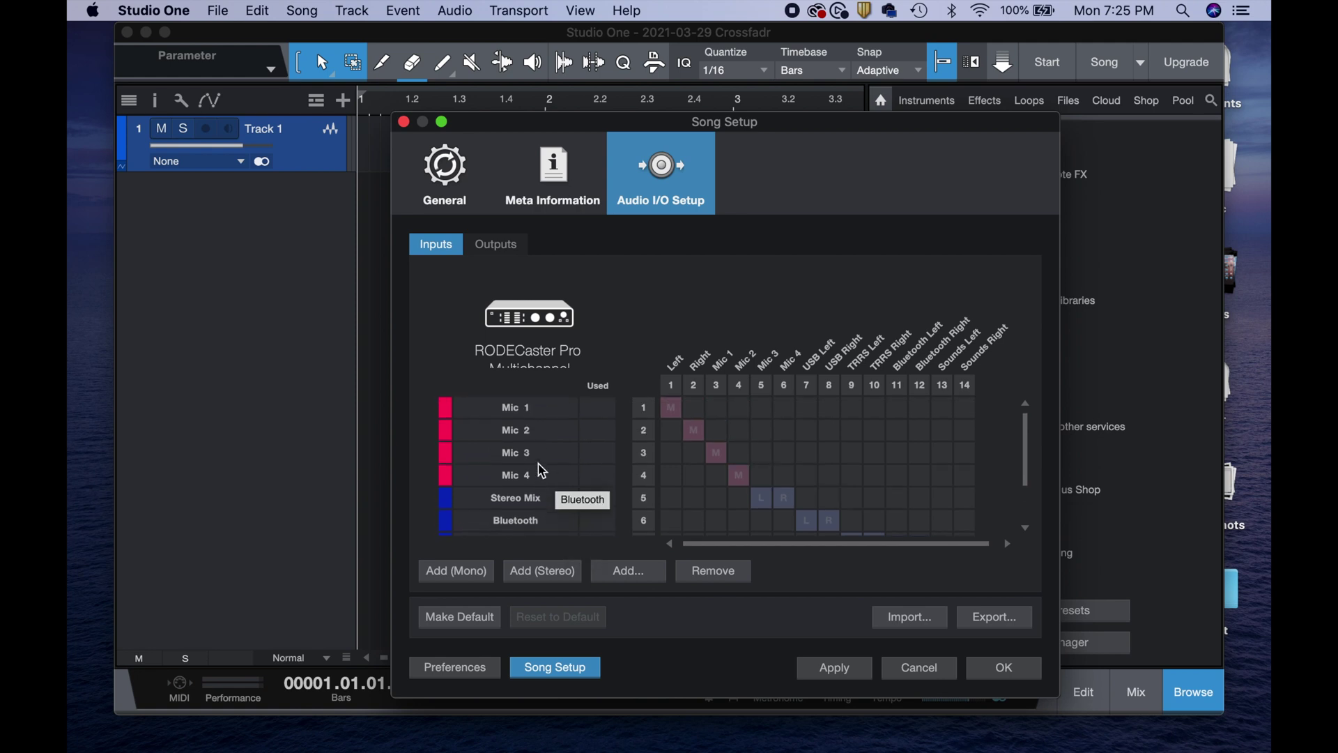
pyautogui.moveTo(552, 499); pyautogui.dragTo(550, 403)
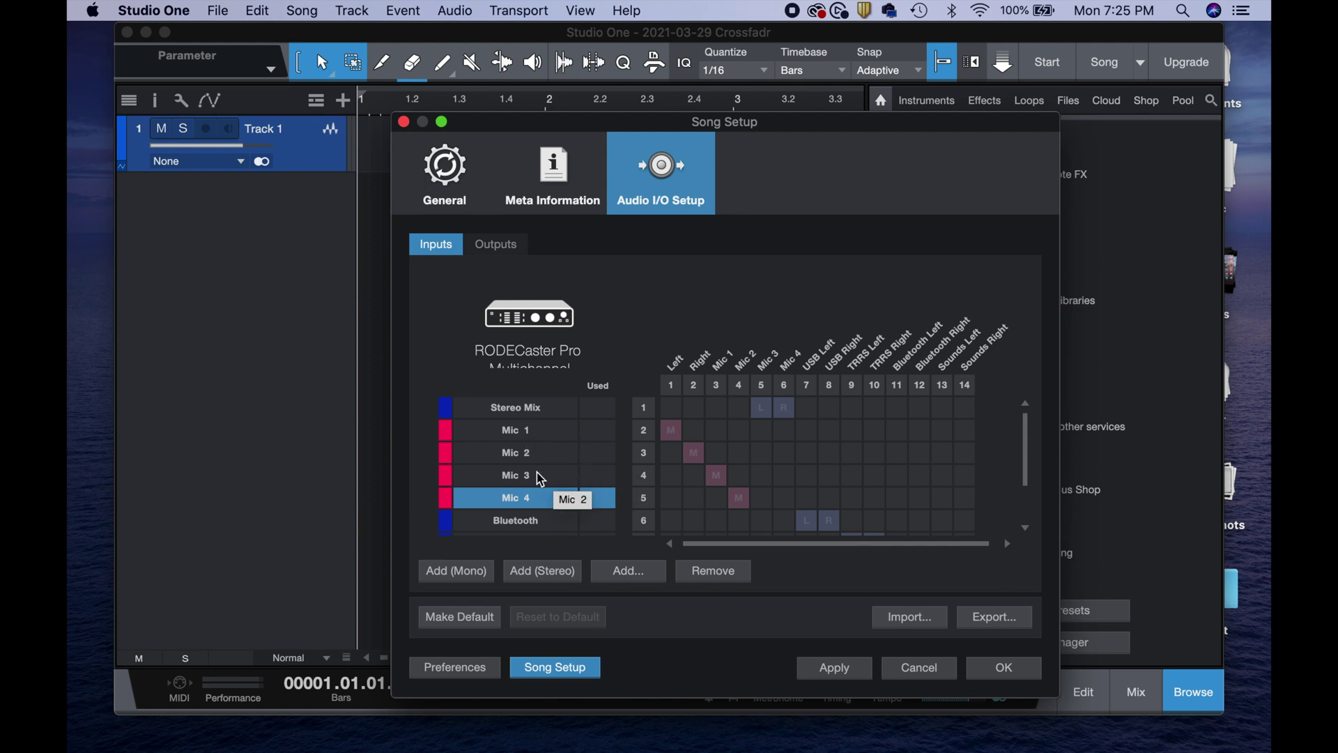
# Apply the new input configuration and review the level meters and routing of all the channels
pyautogui.scroll(-2, 544, 505)
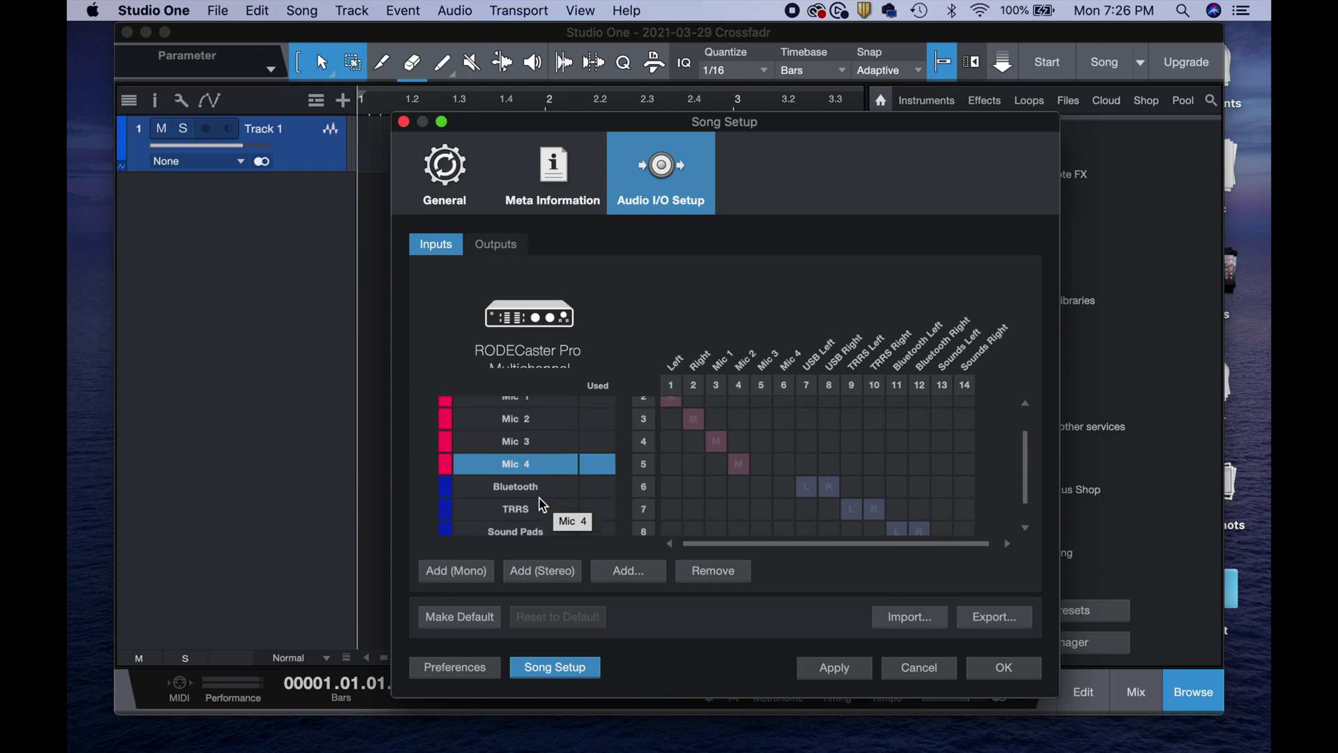
pyautogui.scroll(-2, 543, 505)
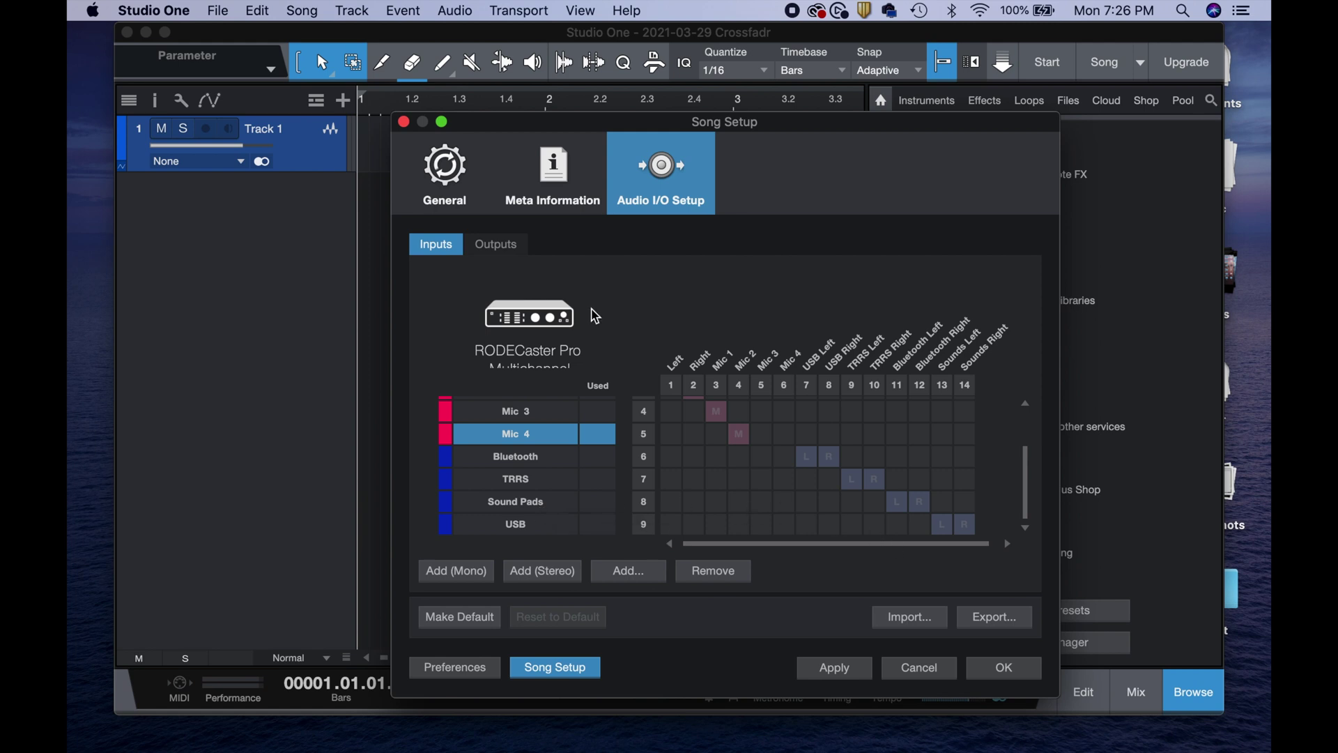
pyautogui.click(836, 673)
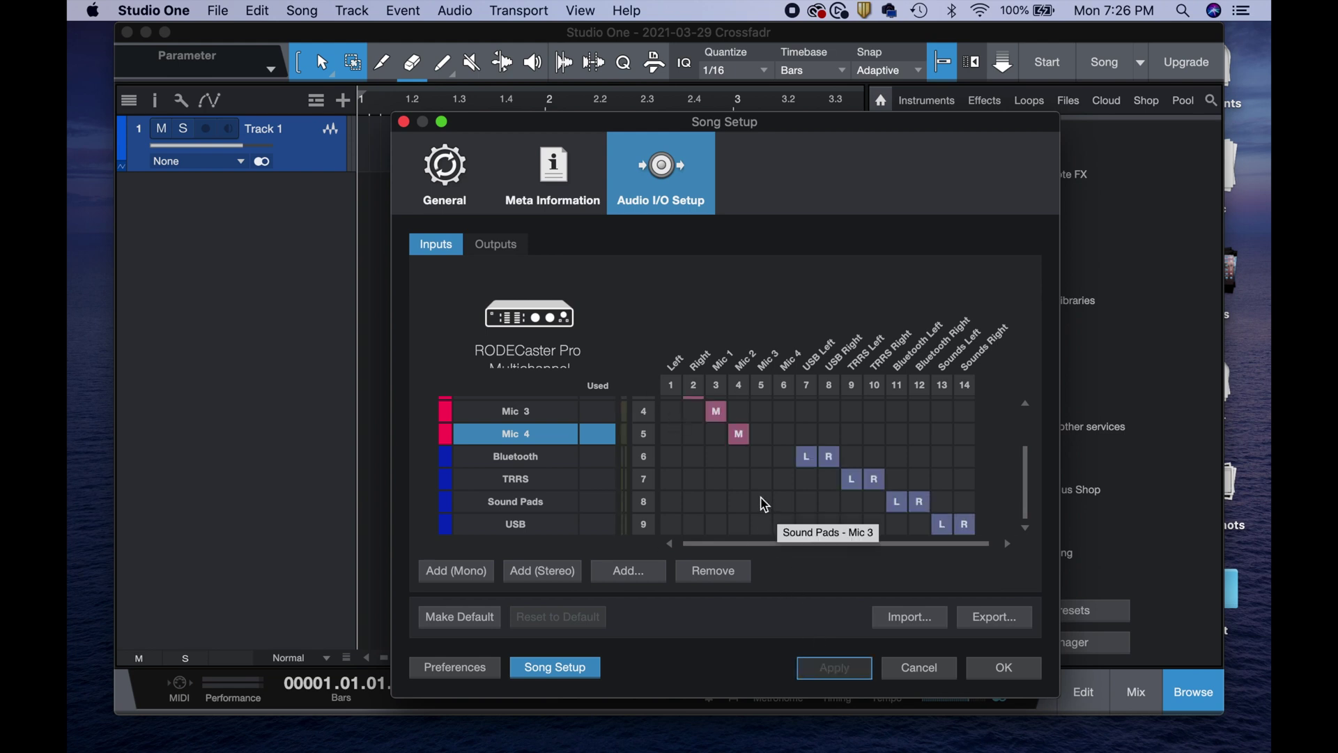
pyautogui.scroll(3, 761, 512)
pyautogui.scroll(-3, 764, 516)
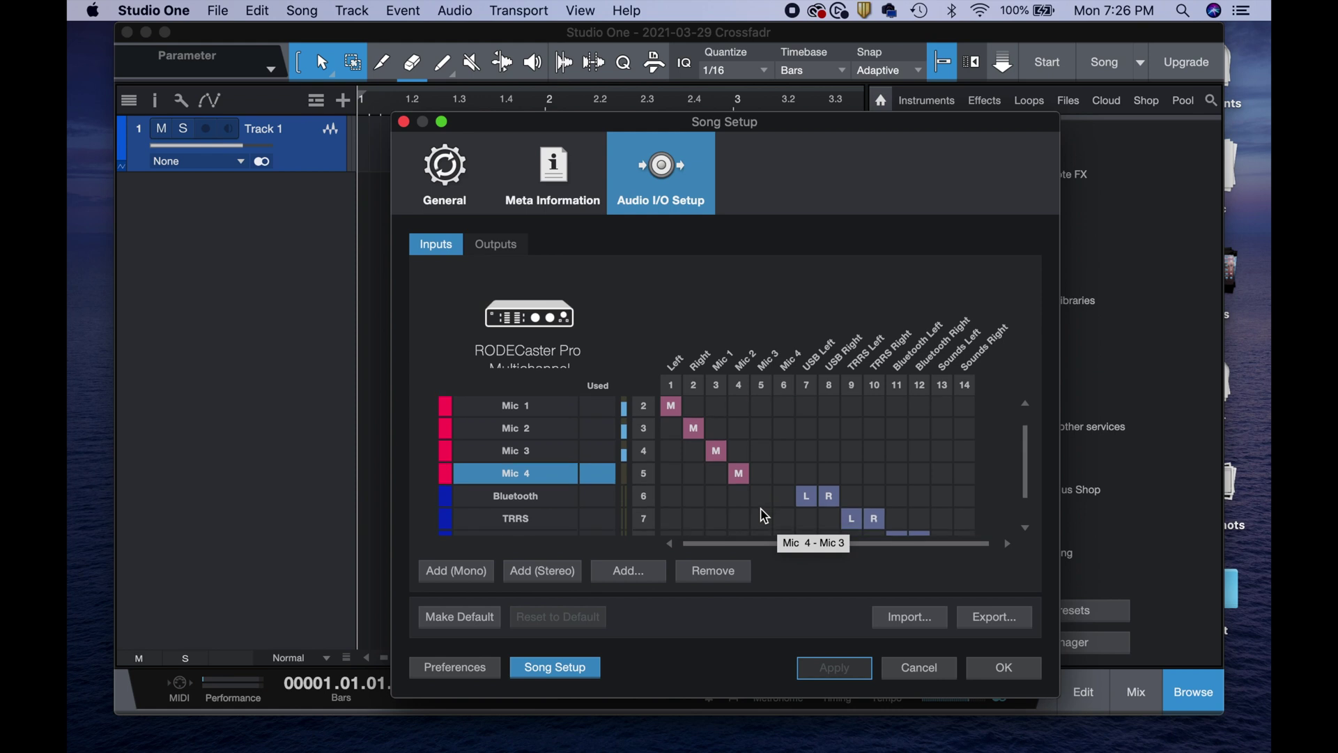
pyautogui.scroll(3, 764, 516)
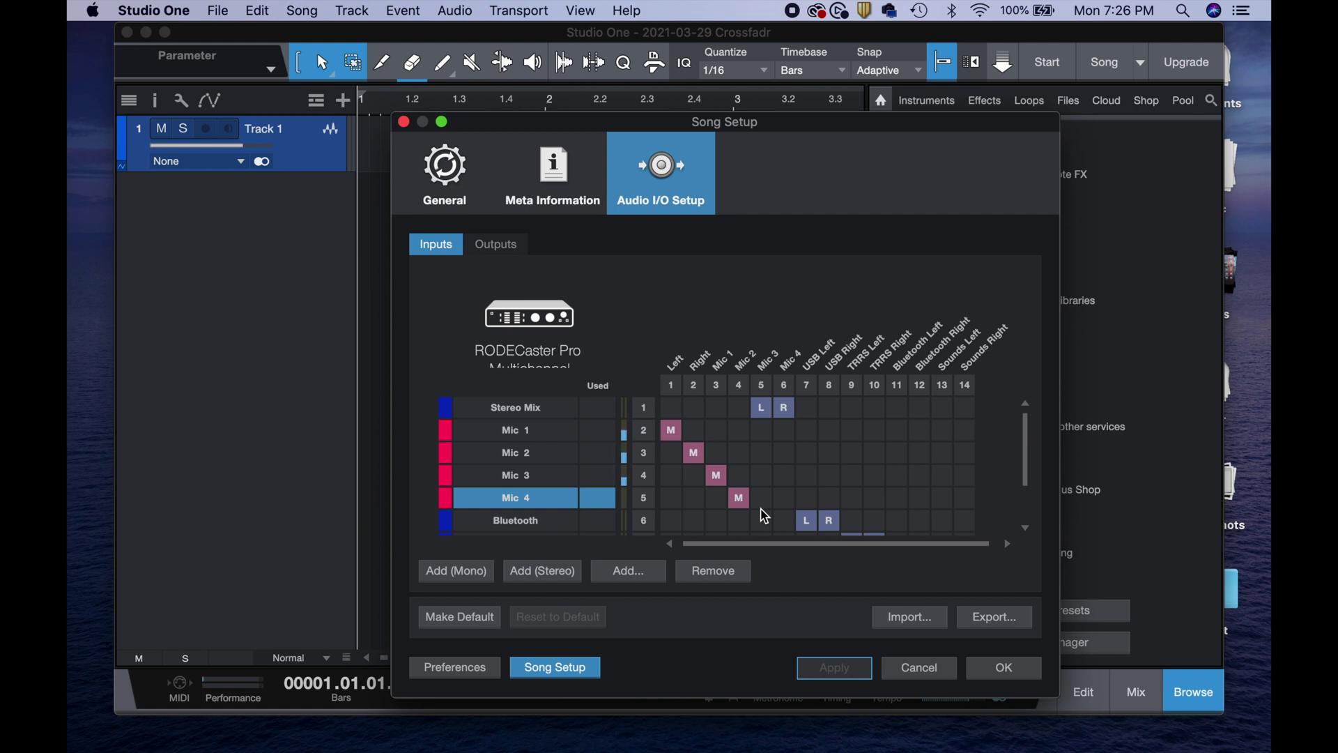
# Export the I/O configuration to the IO Configurations folder with IO Setup in its file name, and confirm the song setup
pyautogui.click(999, 619)
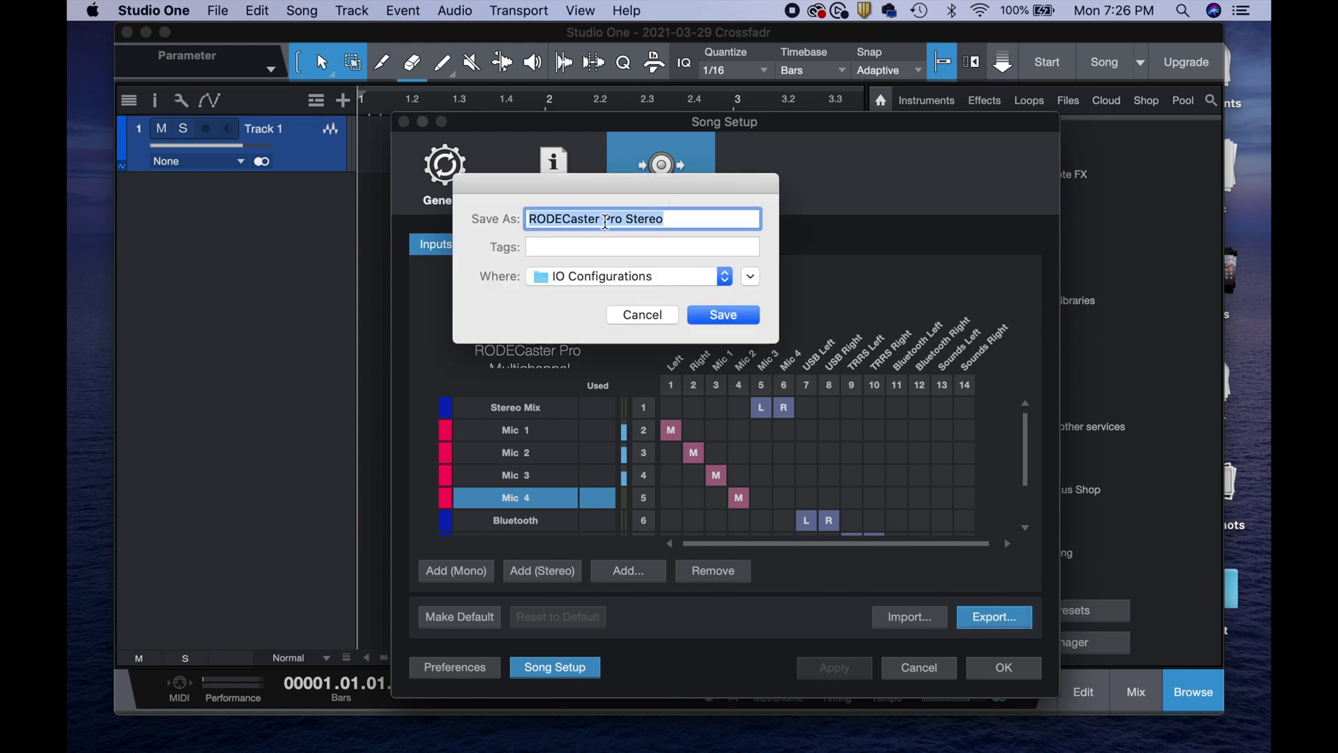
pyautogui.click(685, 223)
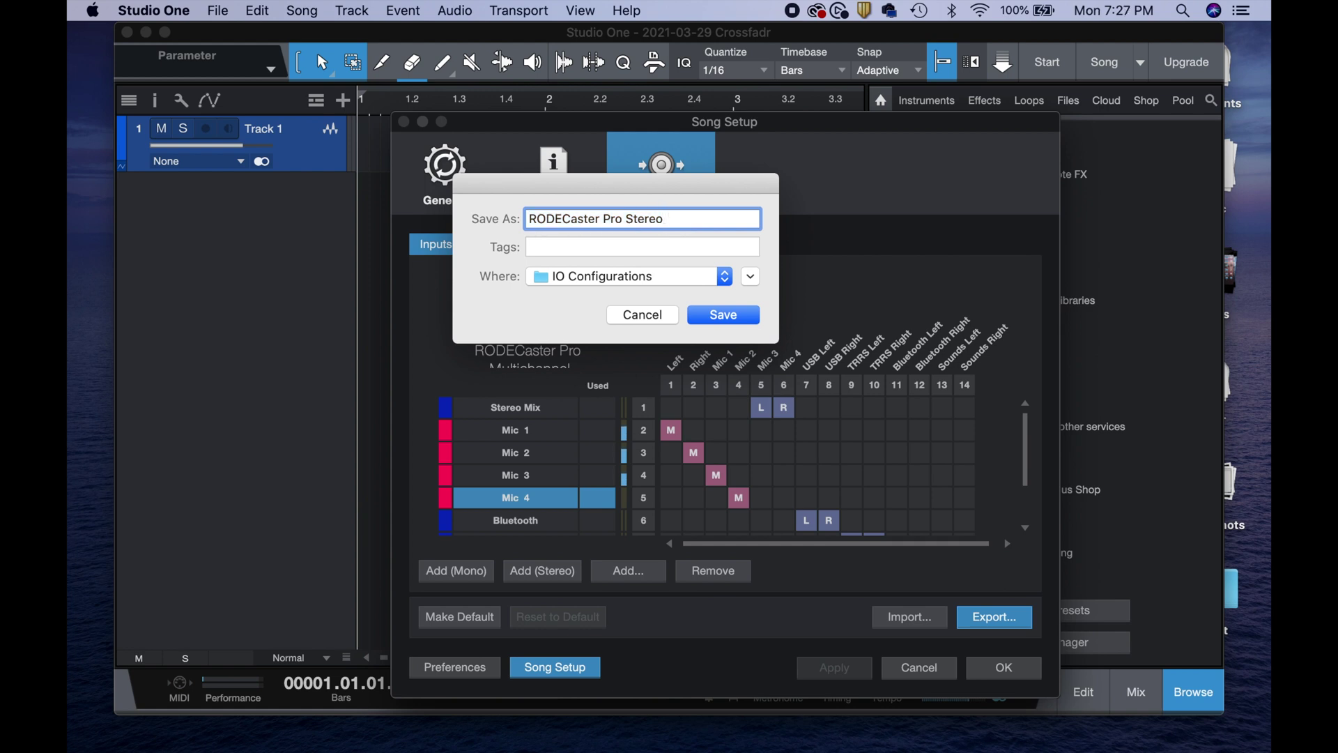
pyautogui.write('IO Setup')
pyautogui.click(750, 315)
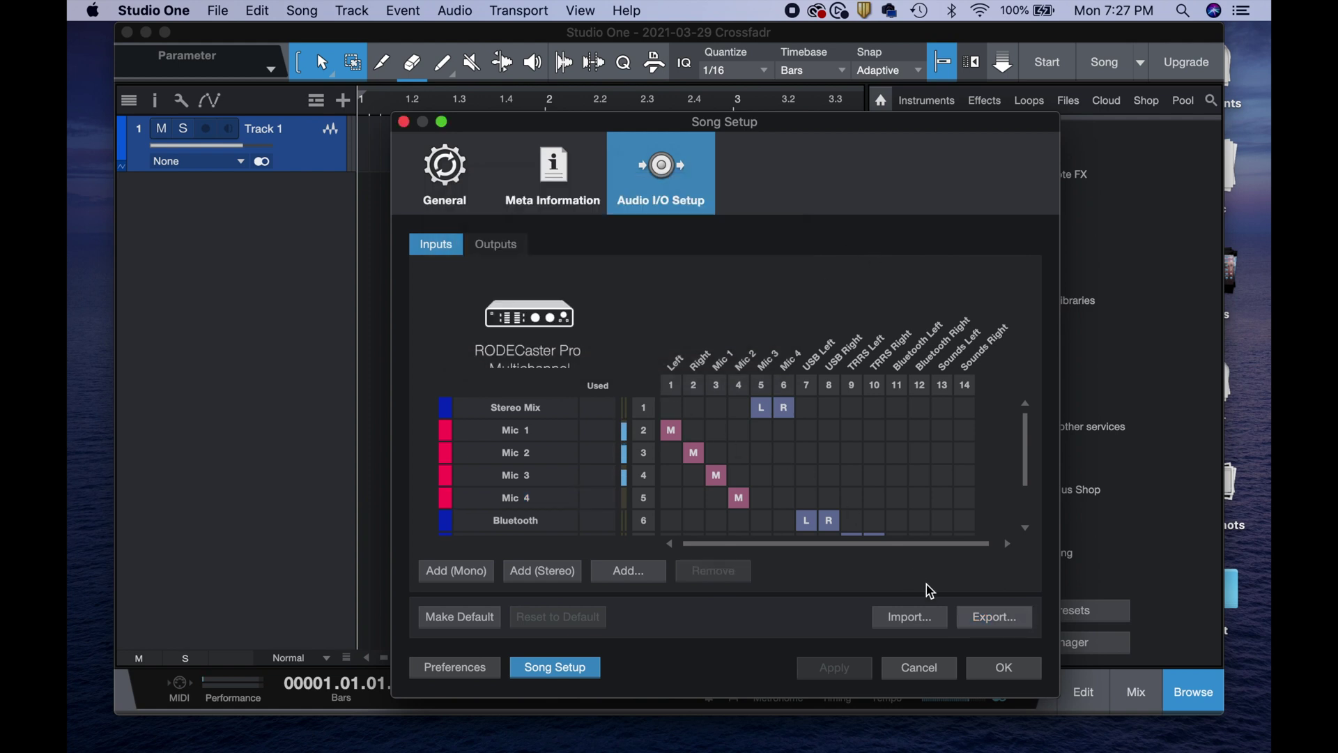
pyautogui.click(1006, 671)
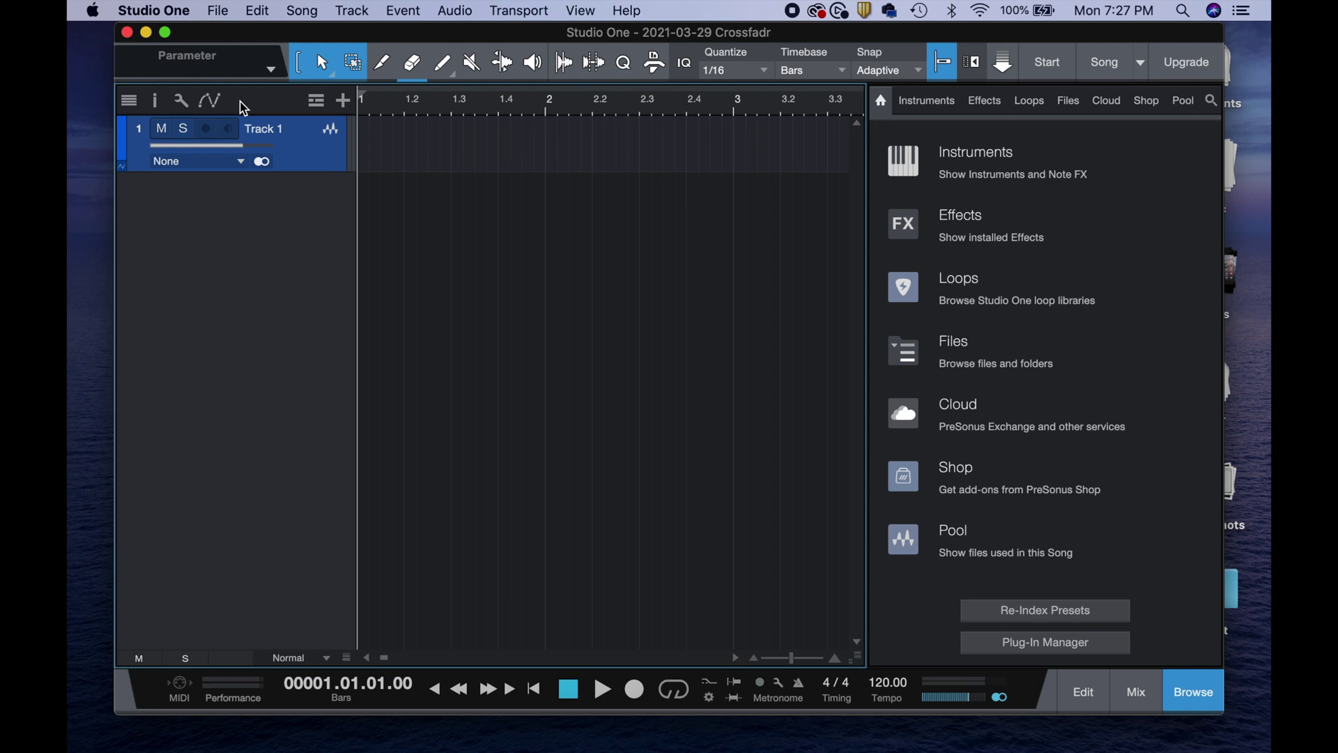
# Remove Track 1 from the song
pyautogui.rightClick(322, 163)
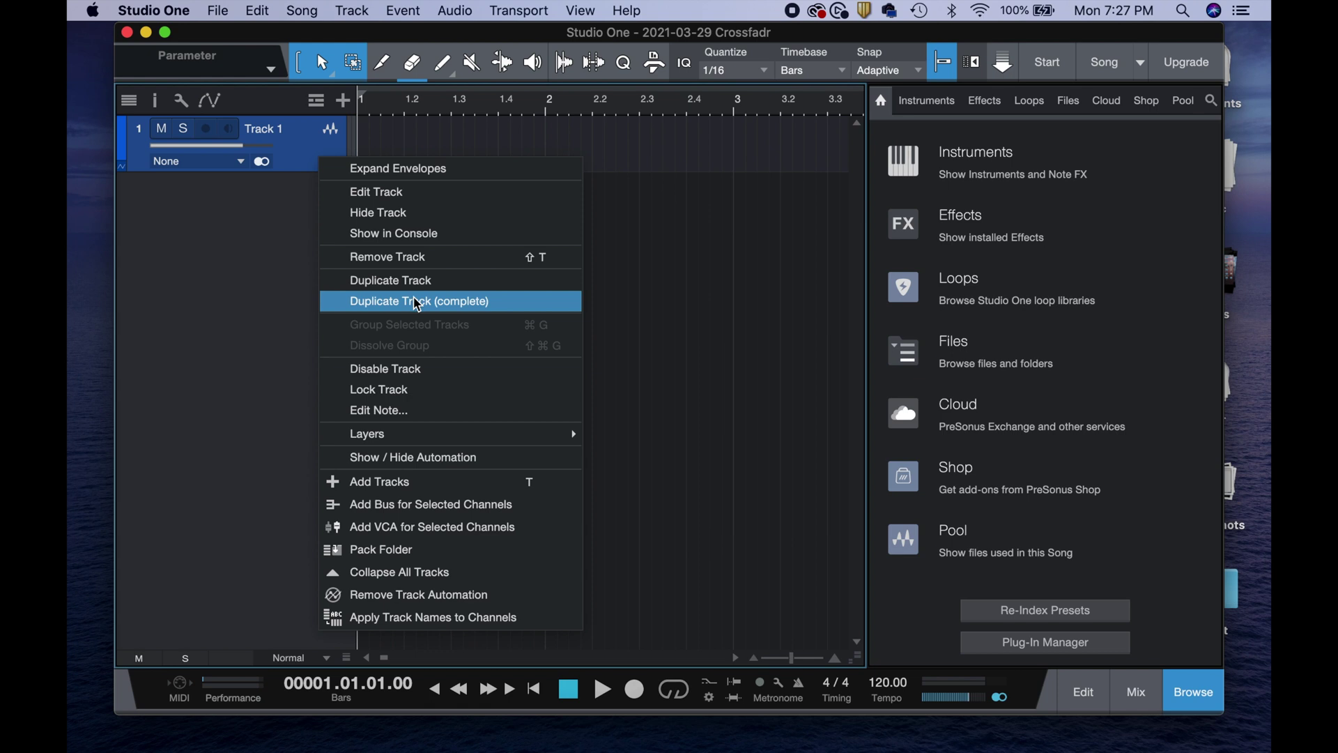
pyautogui.click(409, 258)
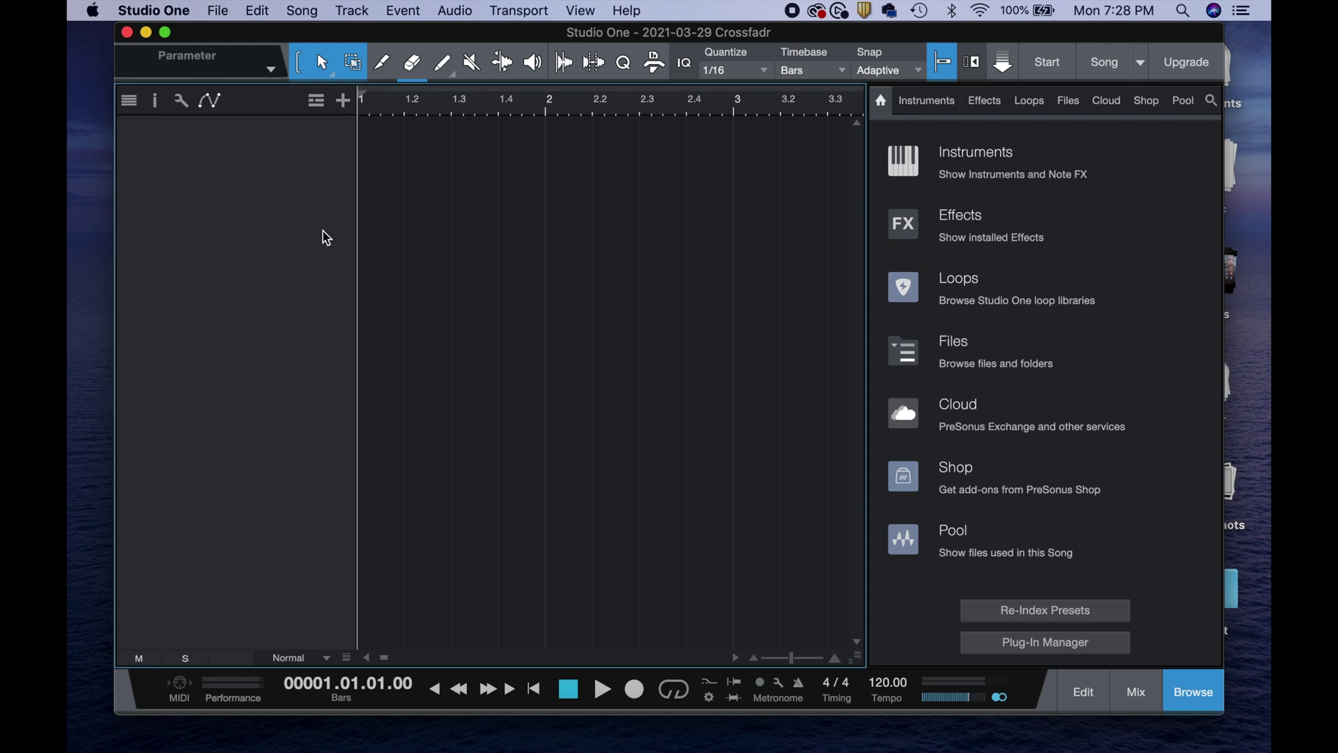
# Add a mono audio track to the empty song and view its available input choices
pyautogui.click(301, 10)
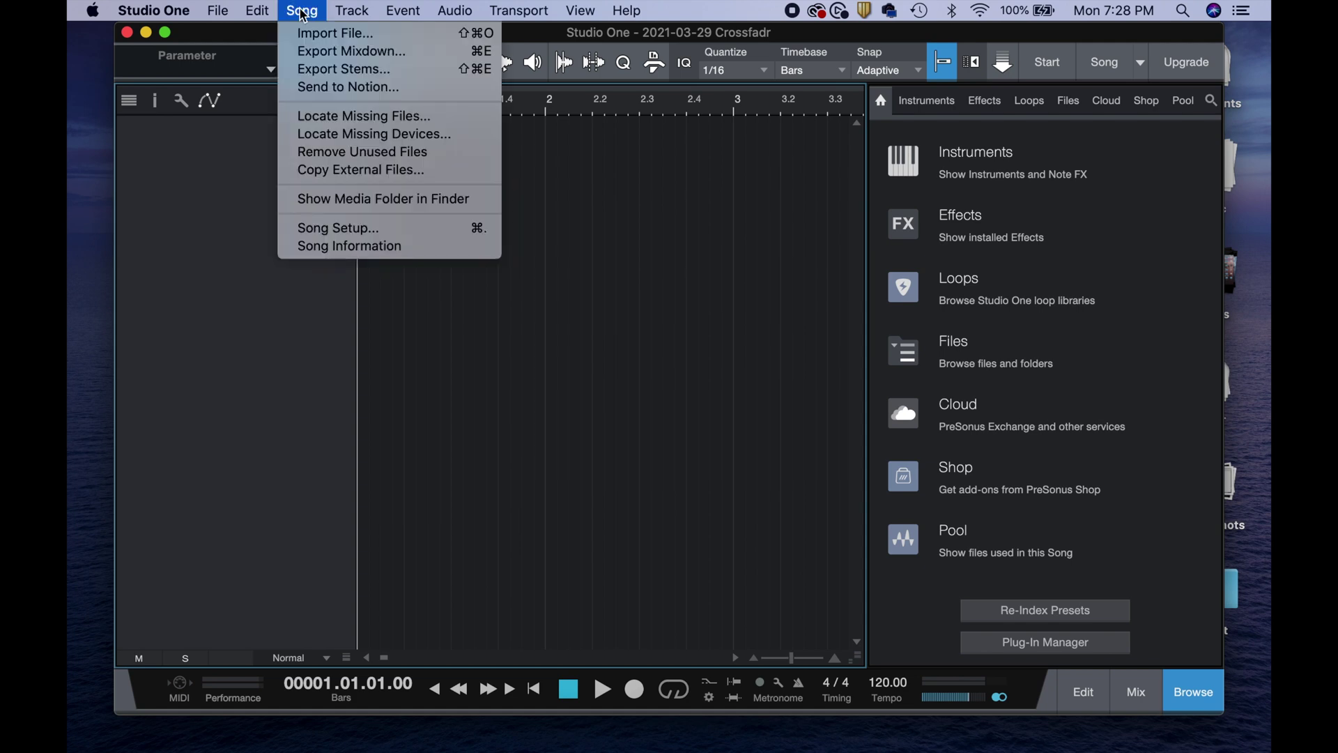
pyautogui.moveTo(352, 10)
pyautogui.click(349, 163)
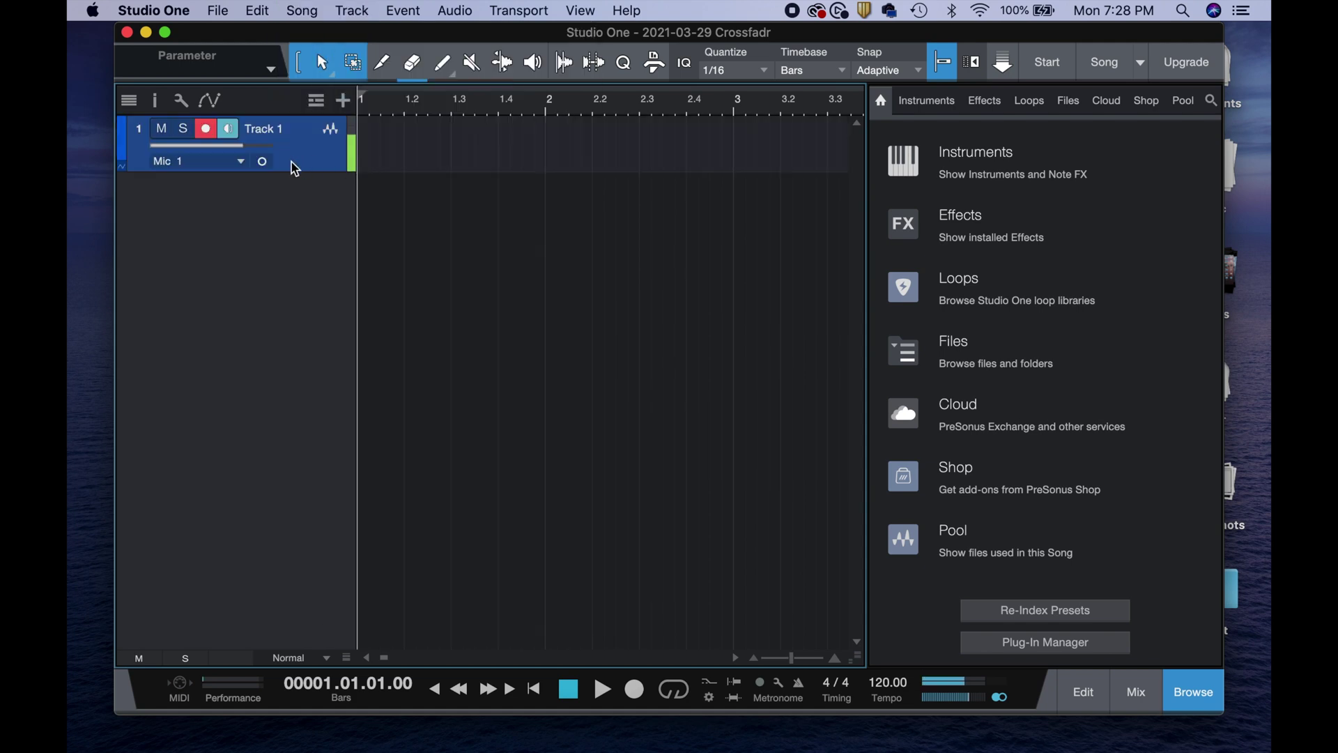
pyautogui.click(244, 161)
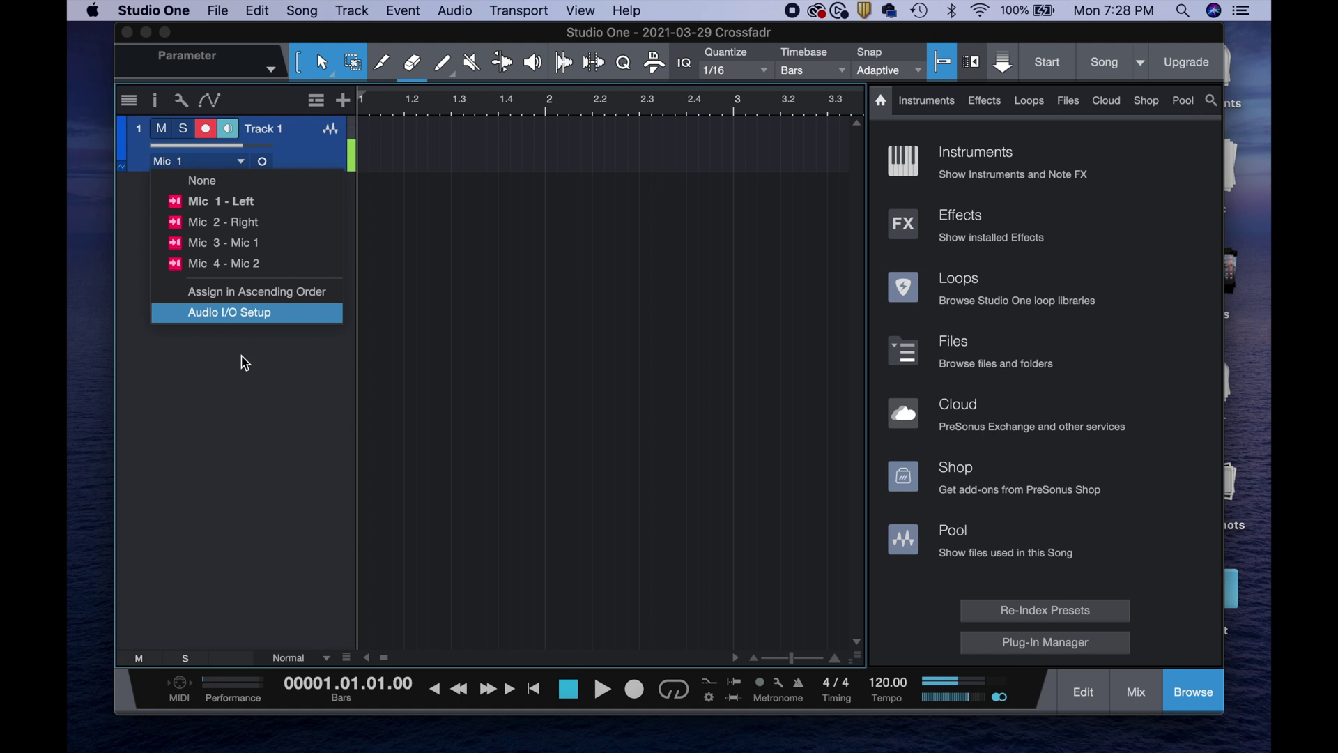
pyautogui.click(268, 134)
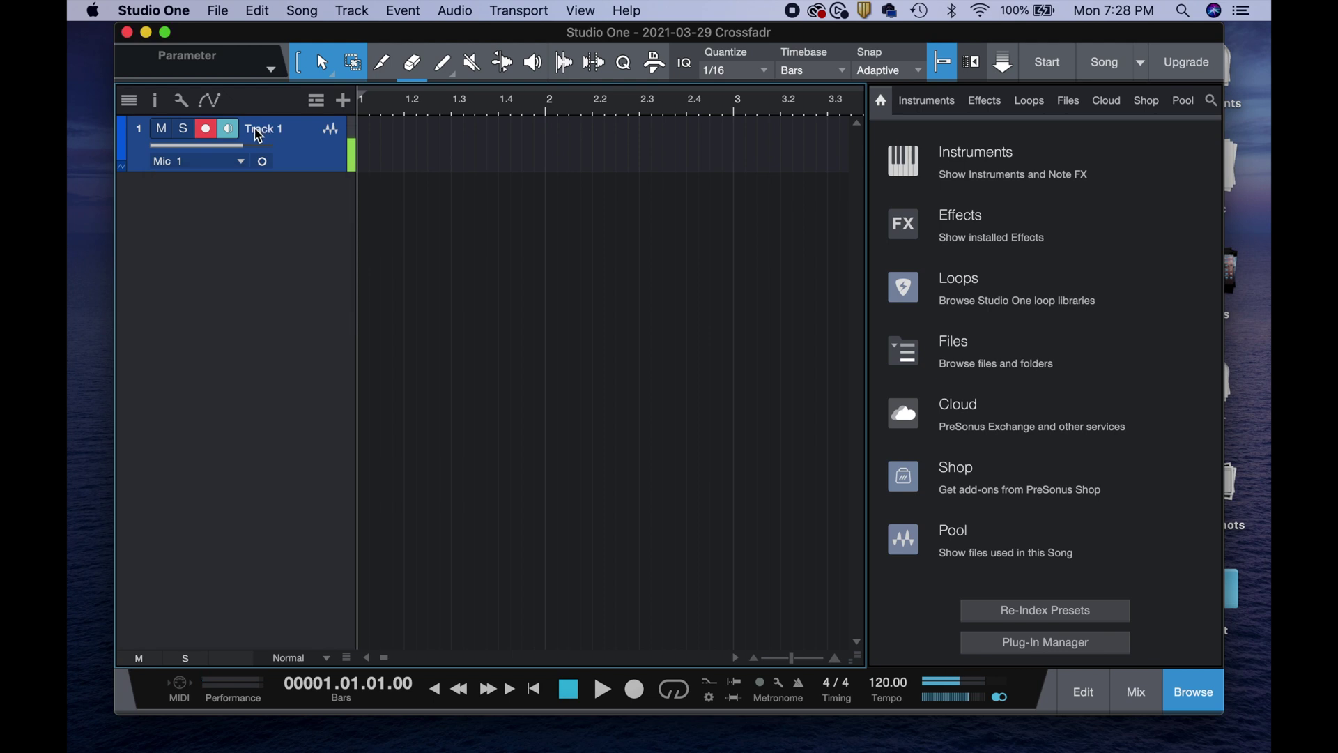
# Rename the new mono track as Mic 1
pyautogui.doubleClick(255, 129)
pyautogui.write('Mi')
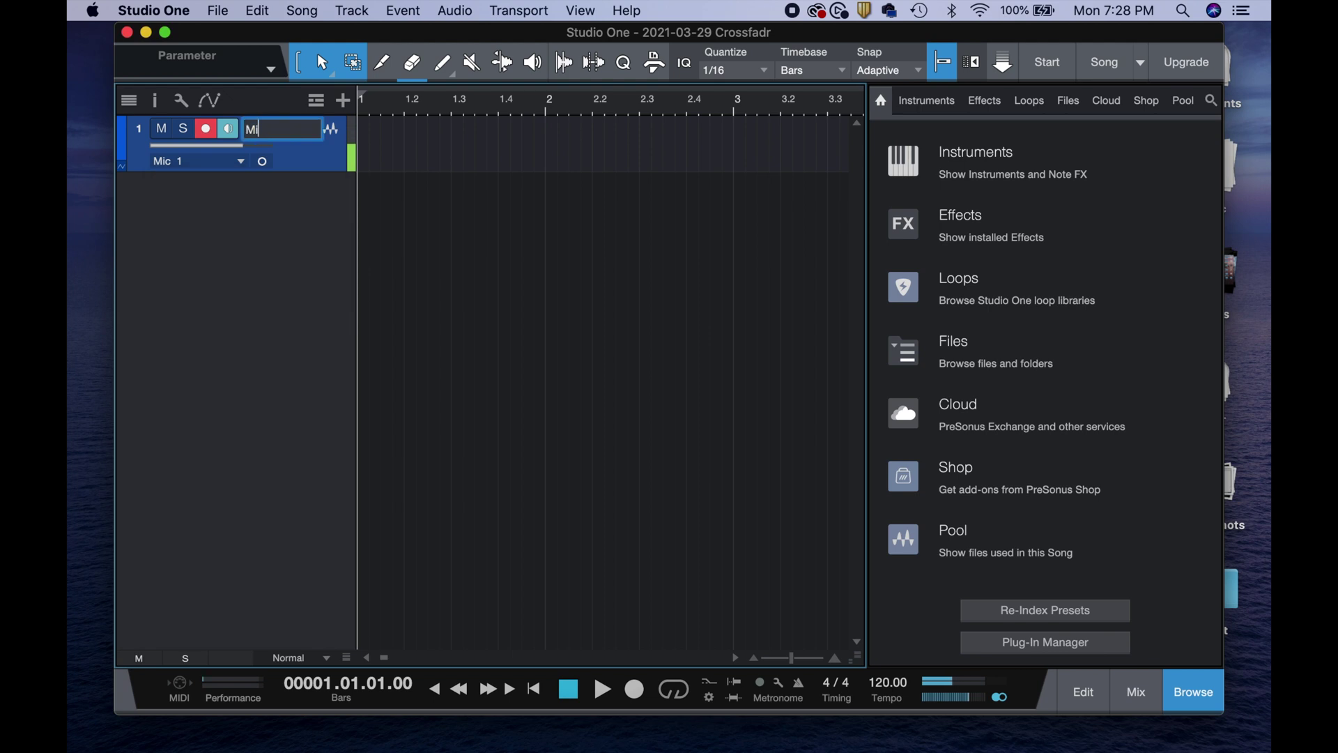
pyautogui.write('c 1')
pyautogui.press('Return')
# Add three mono audio tracks named Mic, with Mic 1 as input and Main as output
pyautogui.click(350, 11)
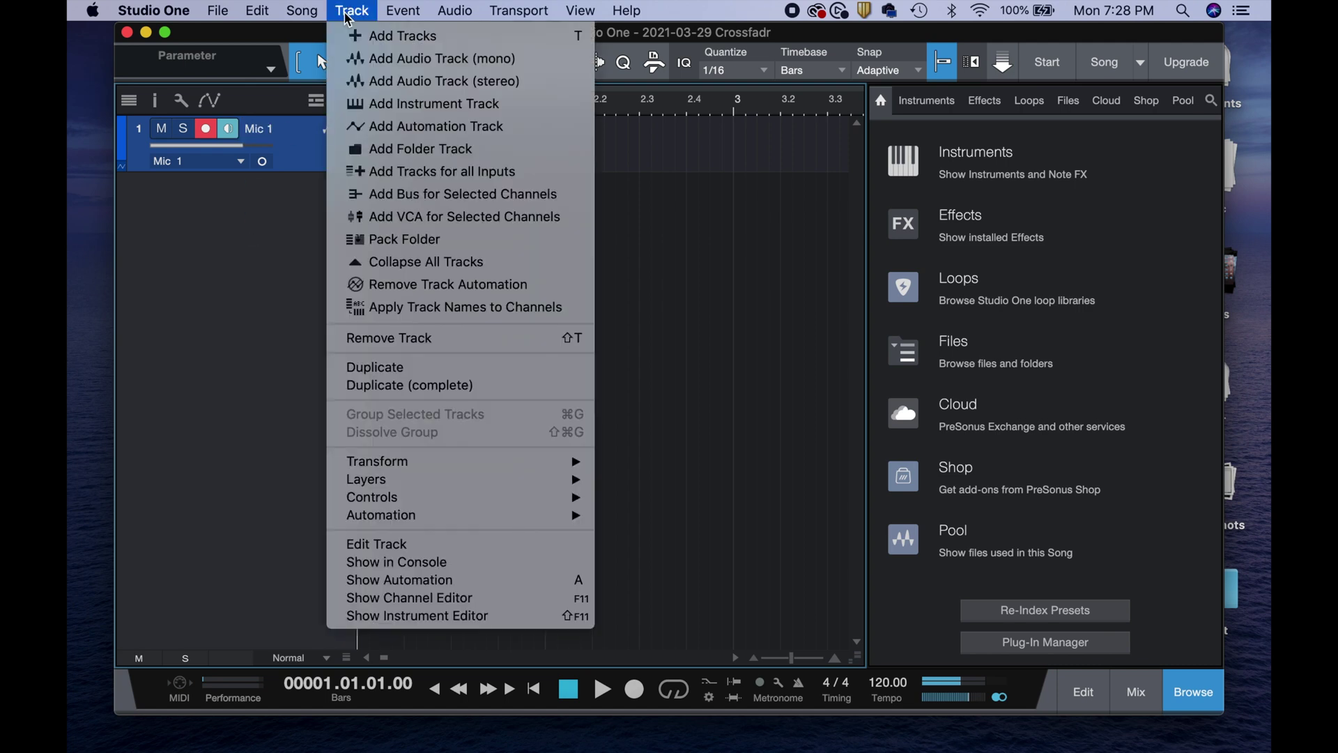
pyautogui.click(371, 36)
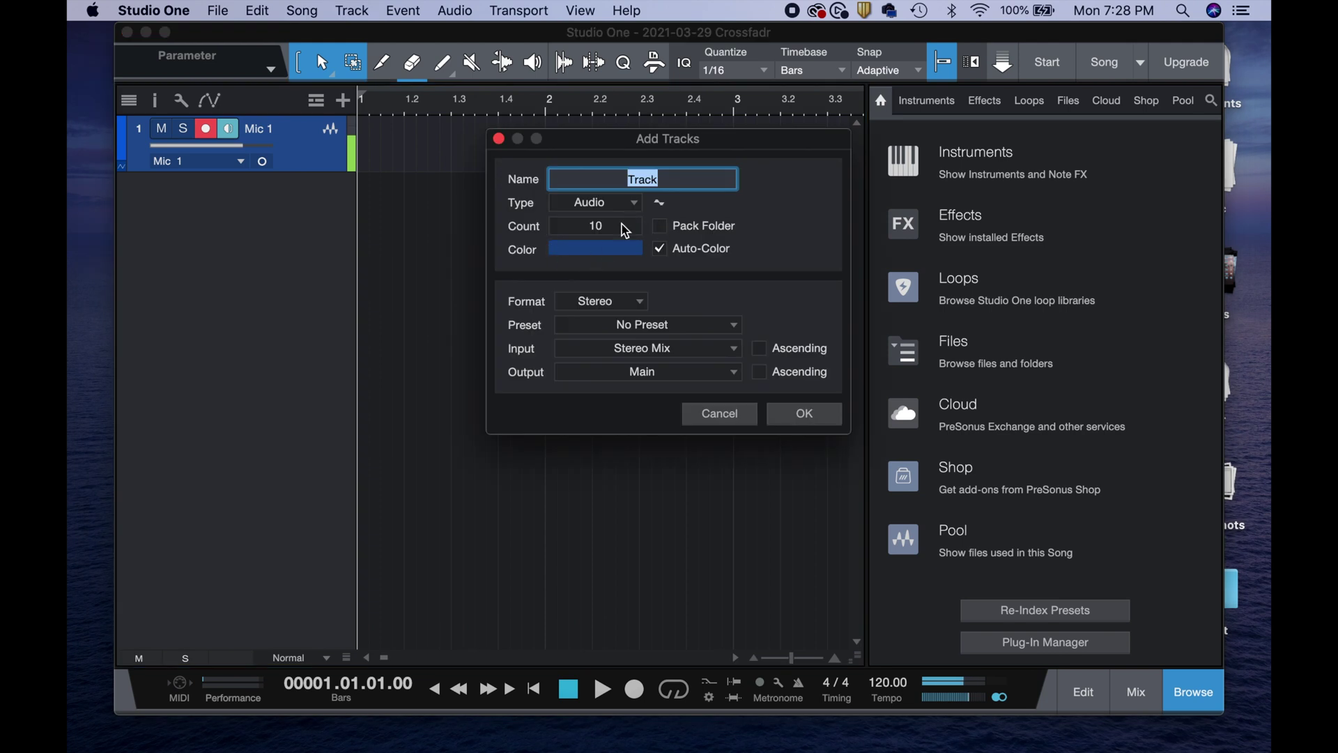
pyautogui.write('Mic')
pyautogui.click(642, 305)
pyautogui.click(629, 322)
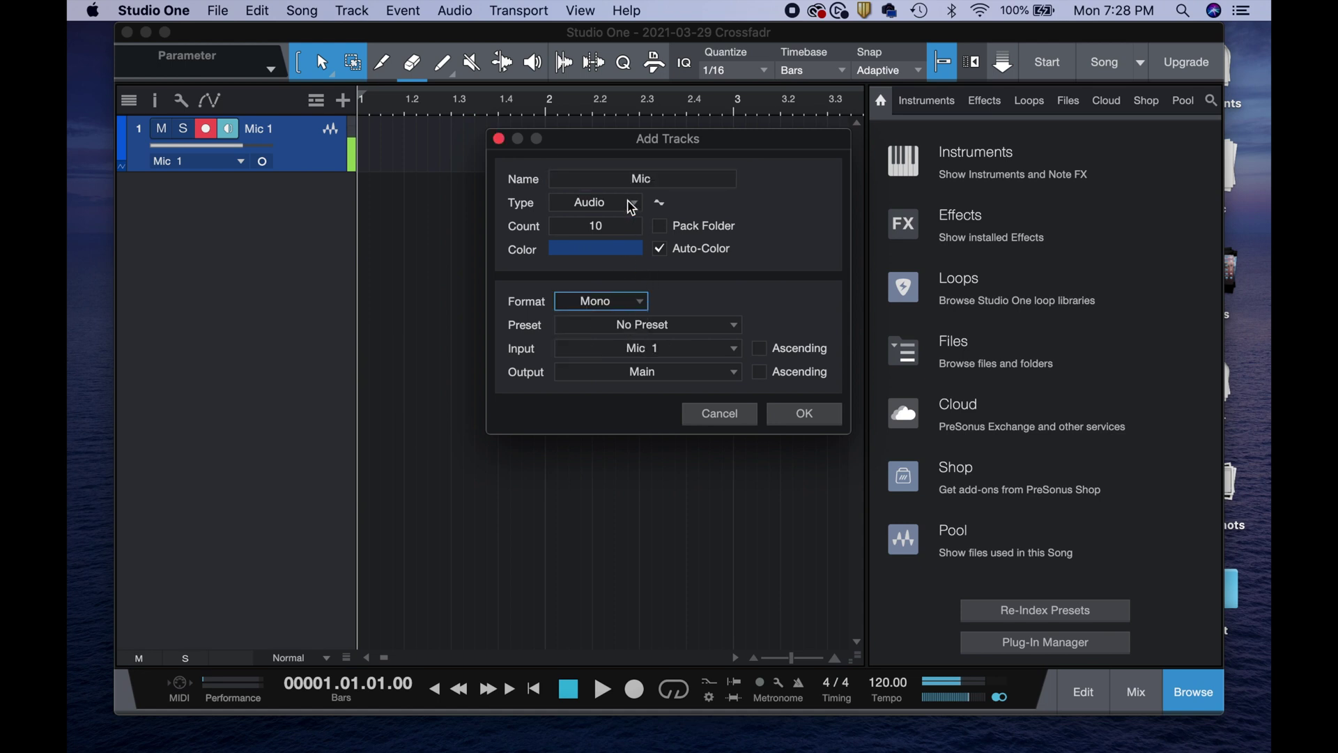
pyautogui.click(631, 202)
pyautogui.click(780, 224)
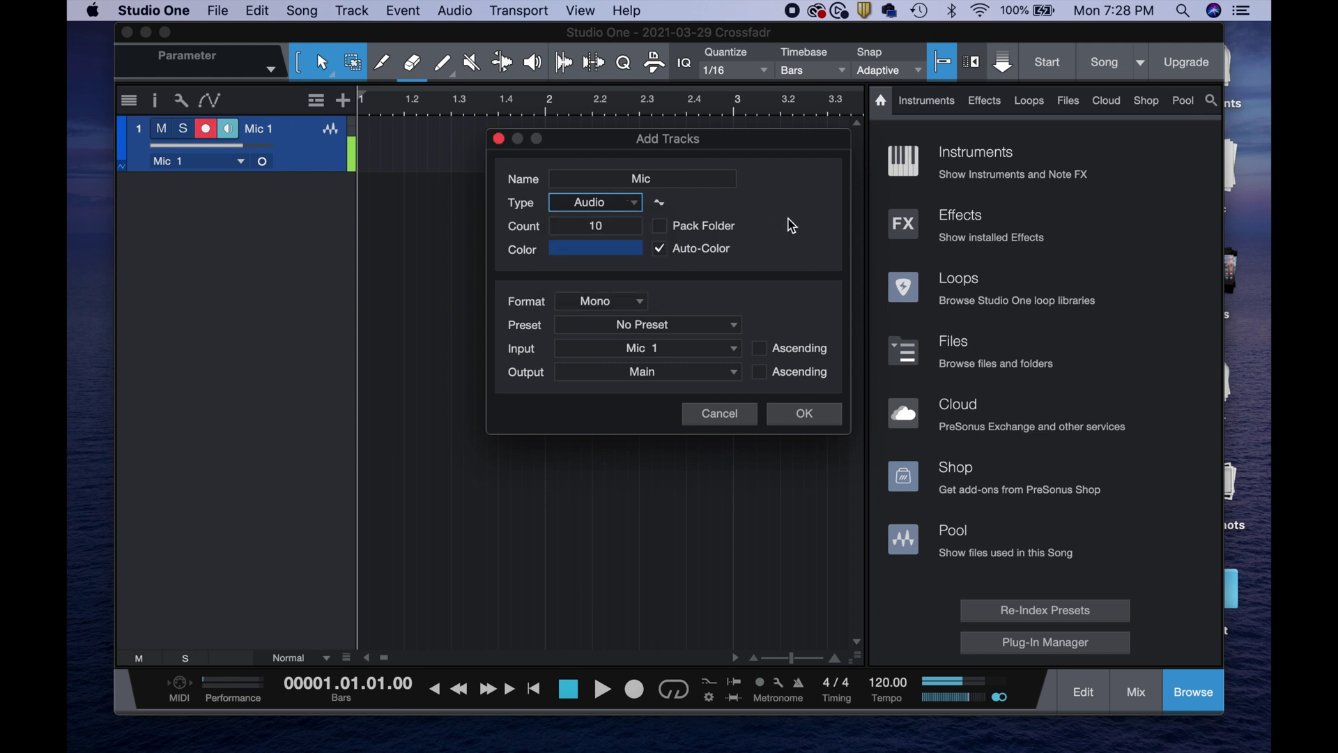
pyautogui.click(709, 350)
pyautogui.click(787, 280)
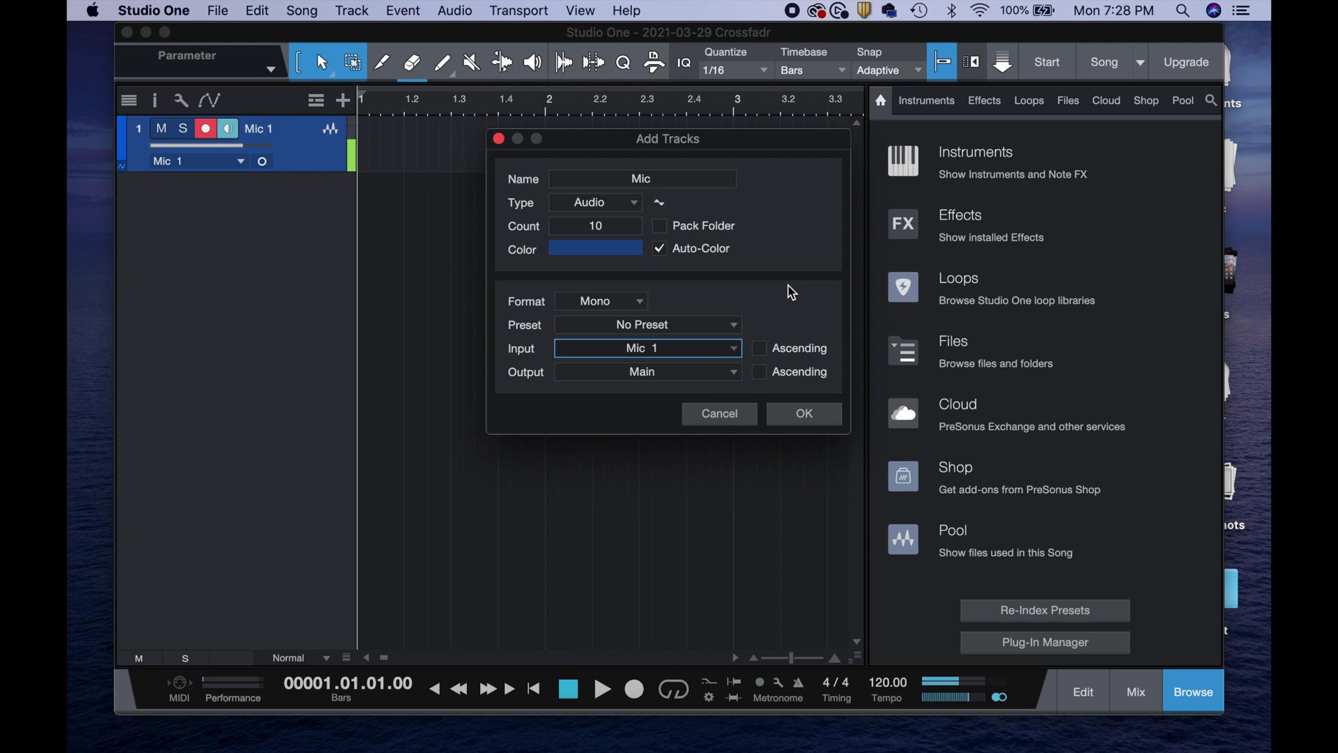
pyautogui.click(613, 225)
pyautogui.write('3')
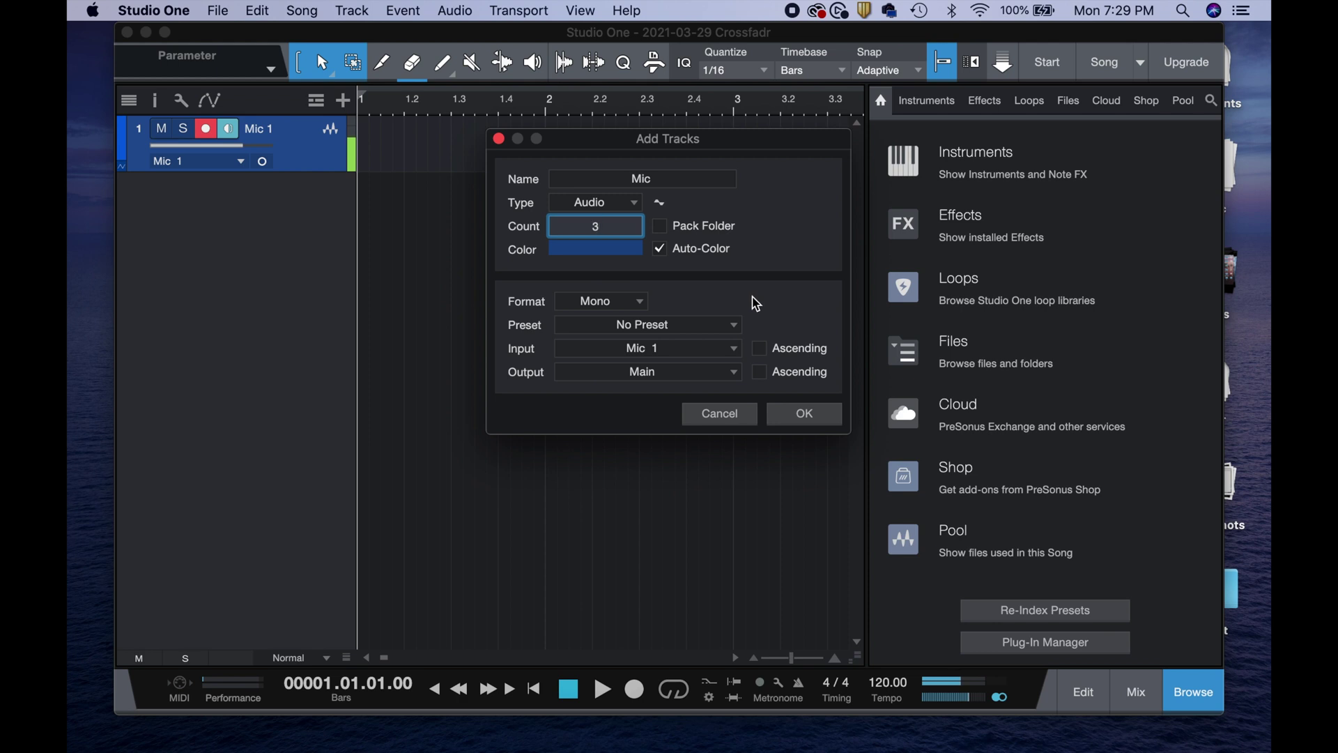
pyautogui.click(805, 416)
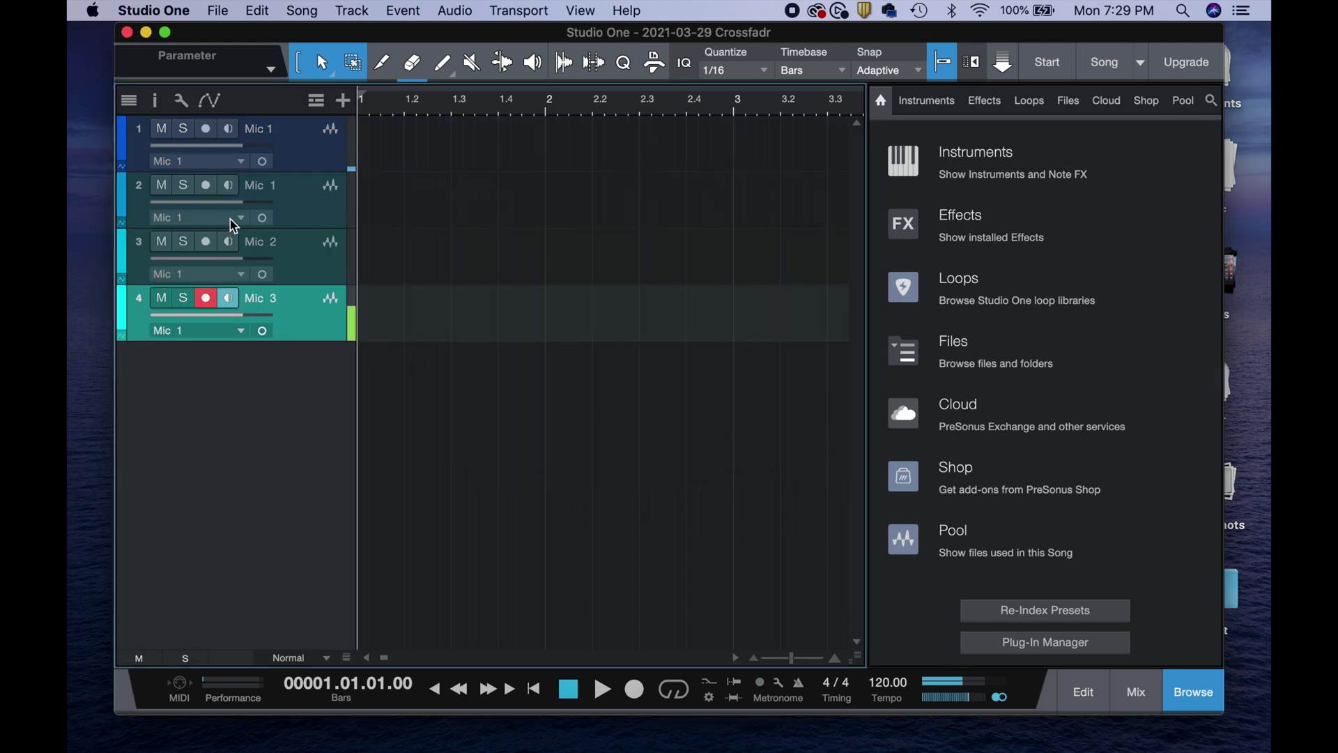
# Rename the second track as Mic 2 and set its input to Mic 2
pyautogui.click(268, 188)
pyautogui.doubleClick(266, 187)
pyautogui.press('Right')
pyautogui.press('BackSpace')
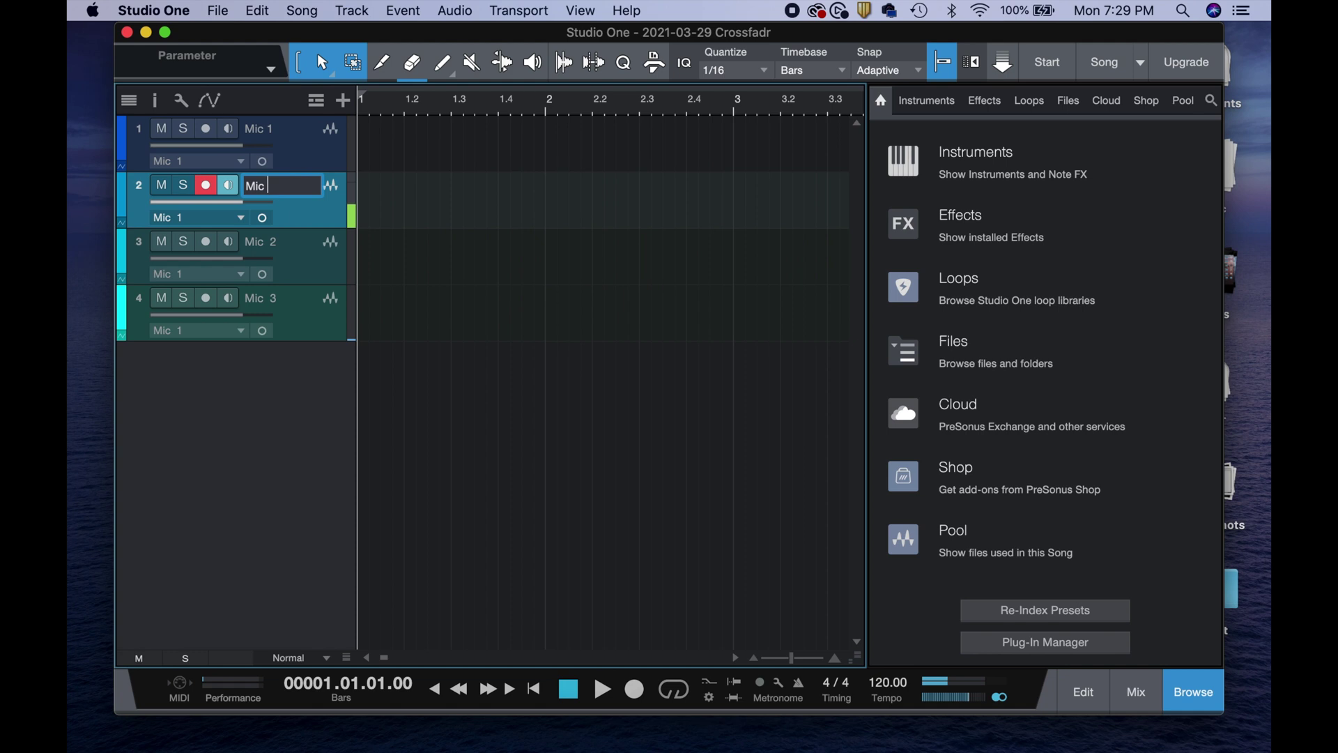
pyautogui.write('2')
pyautogui.click(219, 219)
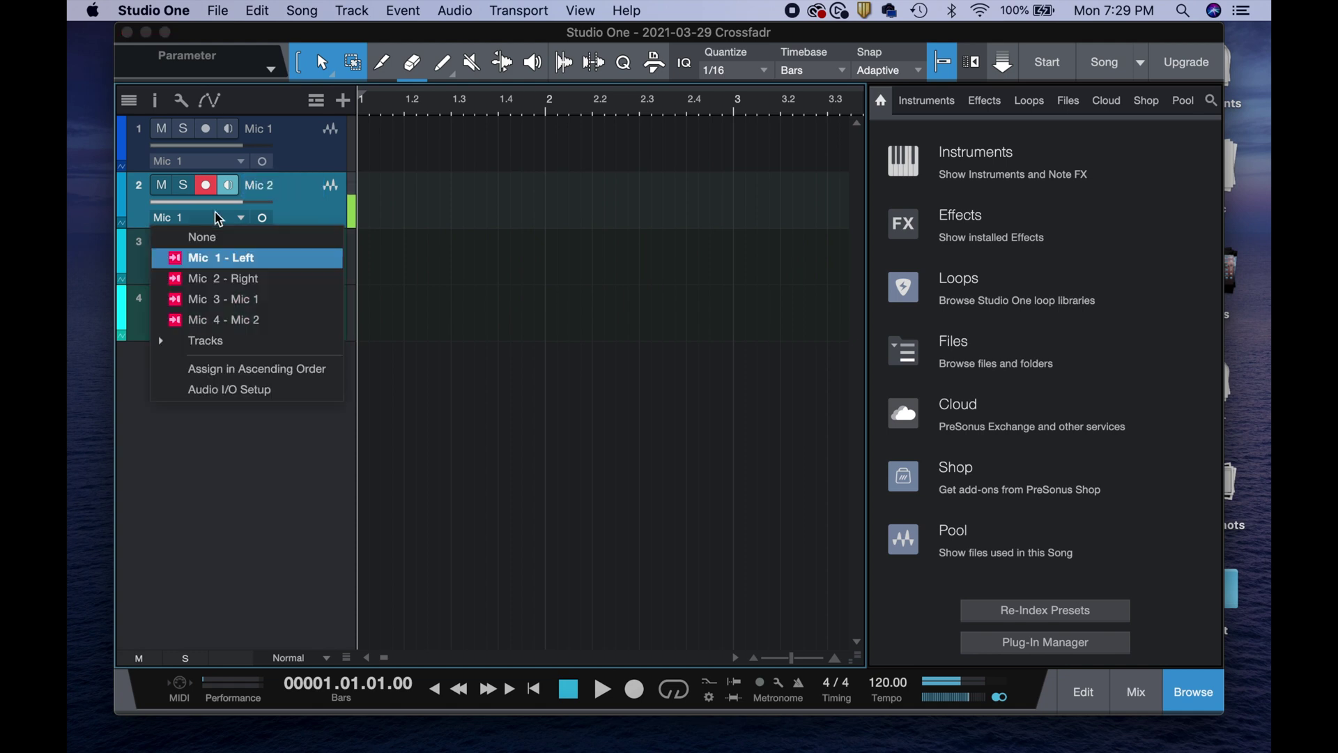
pyautogui.click(220, 286)
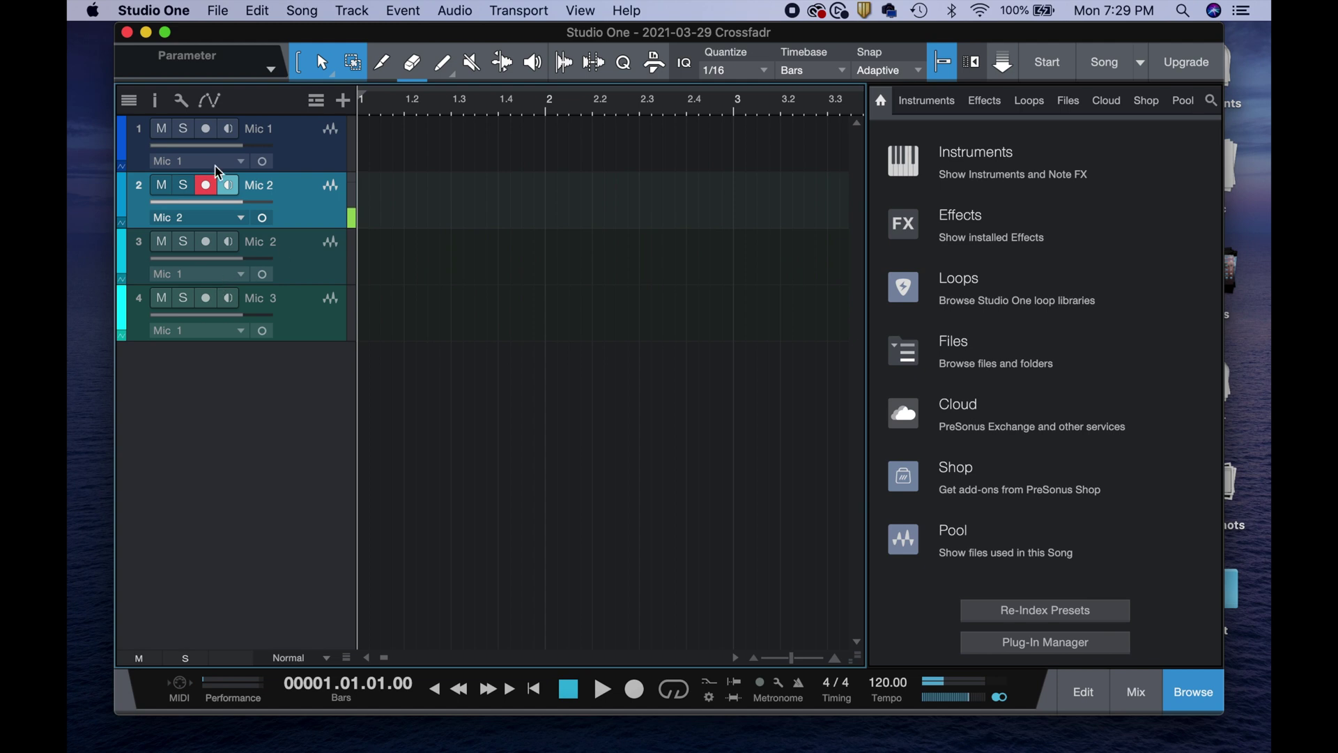
# Rename the third track as Mic 3
pyautogui.doubleClick(264, 242)
pyautogui.press('Right')
pyautogui.press('BackSpace')
pyautogui.press('BackSpace')
pyautogui.write('3')
pyautogui.press('Return')
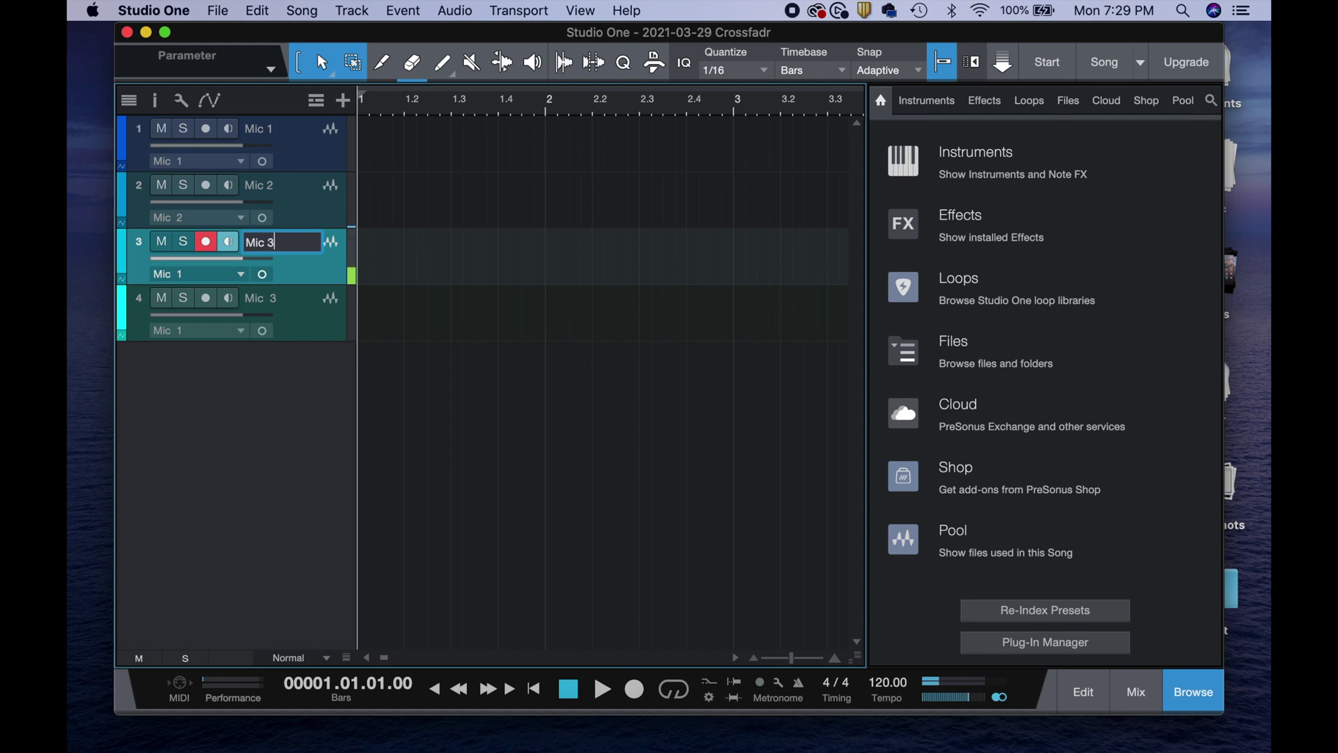
# Rename the fourth track as Mic 4
pyautogui.doubleClick(258, 297)
pyautogui.press('Right')
pyautogui.press('BackSpace')
pyautogui.press('BackSpace')
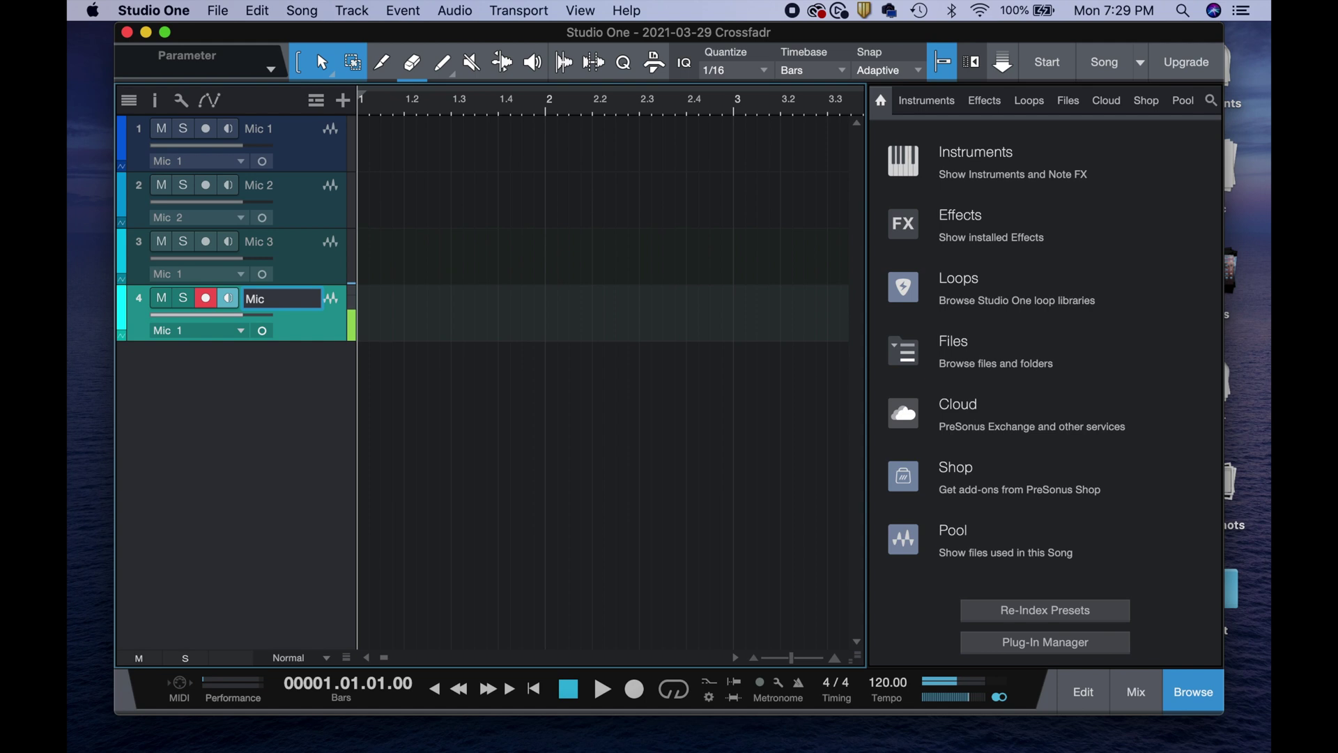
pyautogui.write('4')
pyautogui.press('Return')
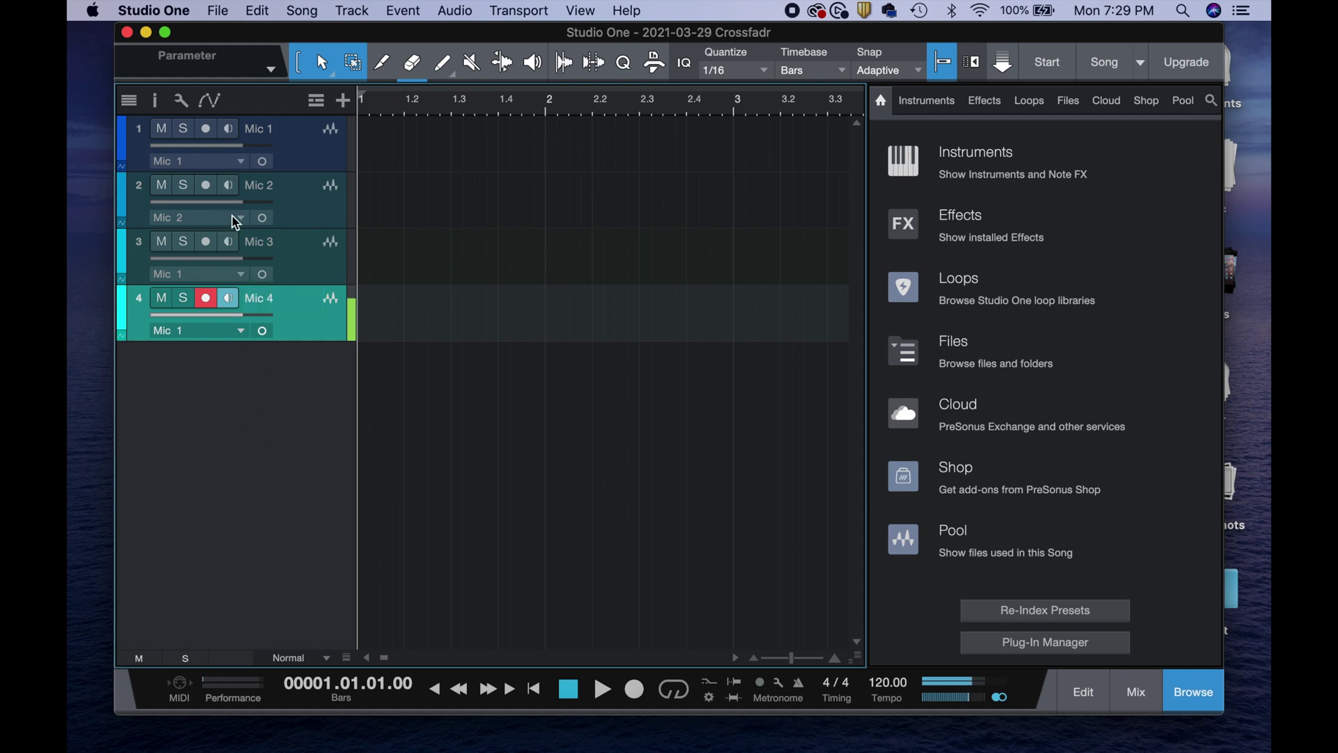
# Assign the Mic 3 input to the third track and the Mic 4 input to the fourth track
pyautogui.click(219, 275)
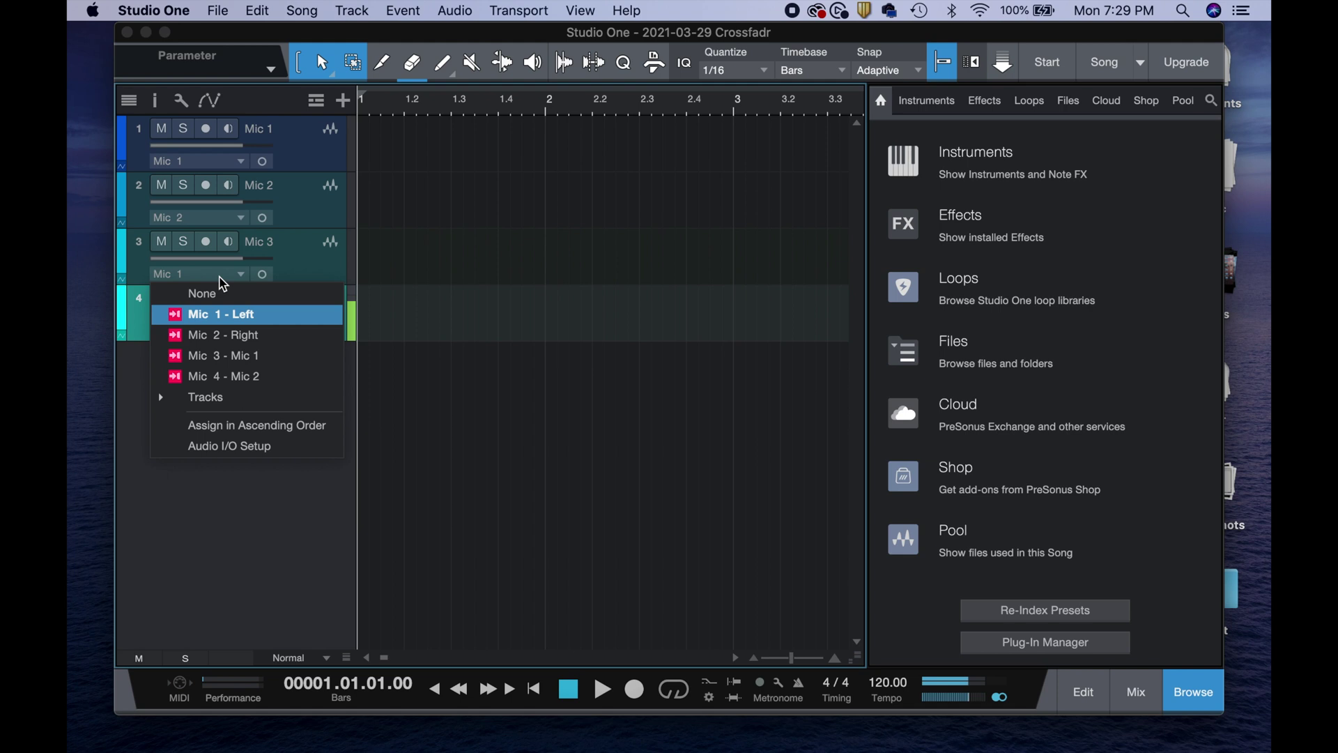
pyautogui.click(216, 354)
pyautogui.click(215, 333)
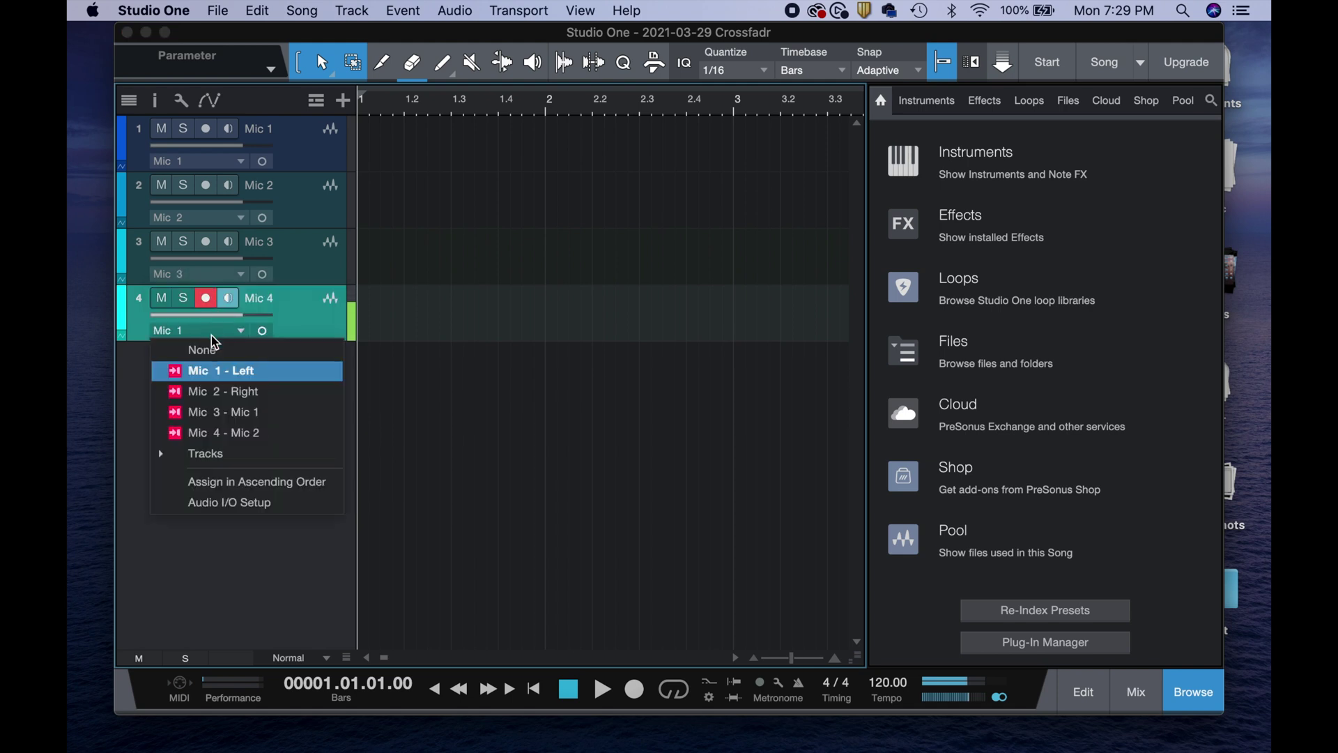
pyautogui.click(216, 433)
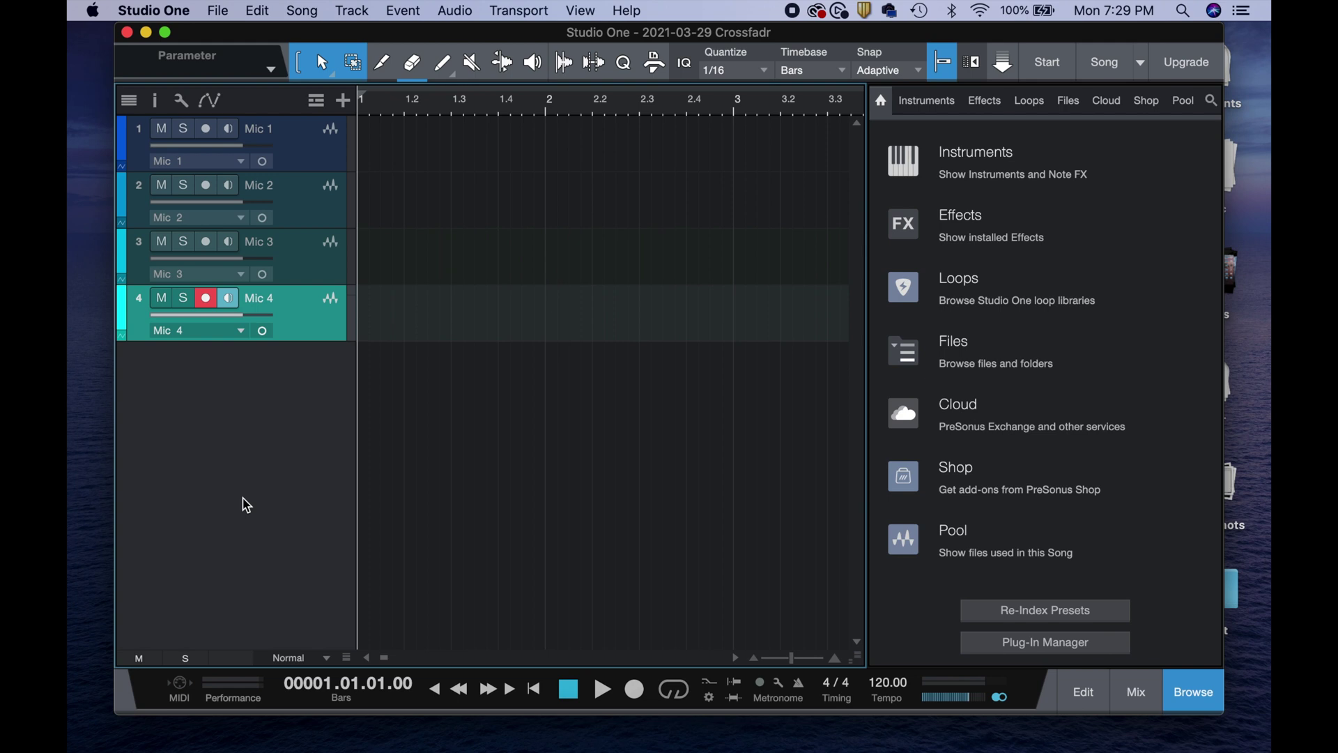
# Add five stereo audio tracks named Stereo, with Stereo Mix as input and Main as output
pyautogui.press('ctrl+super+f')
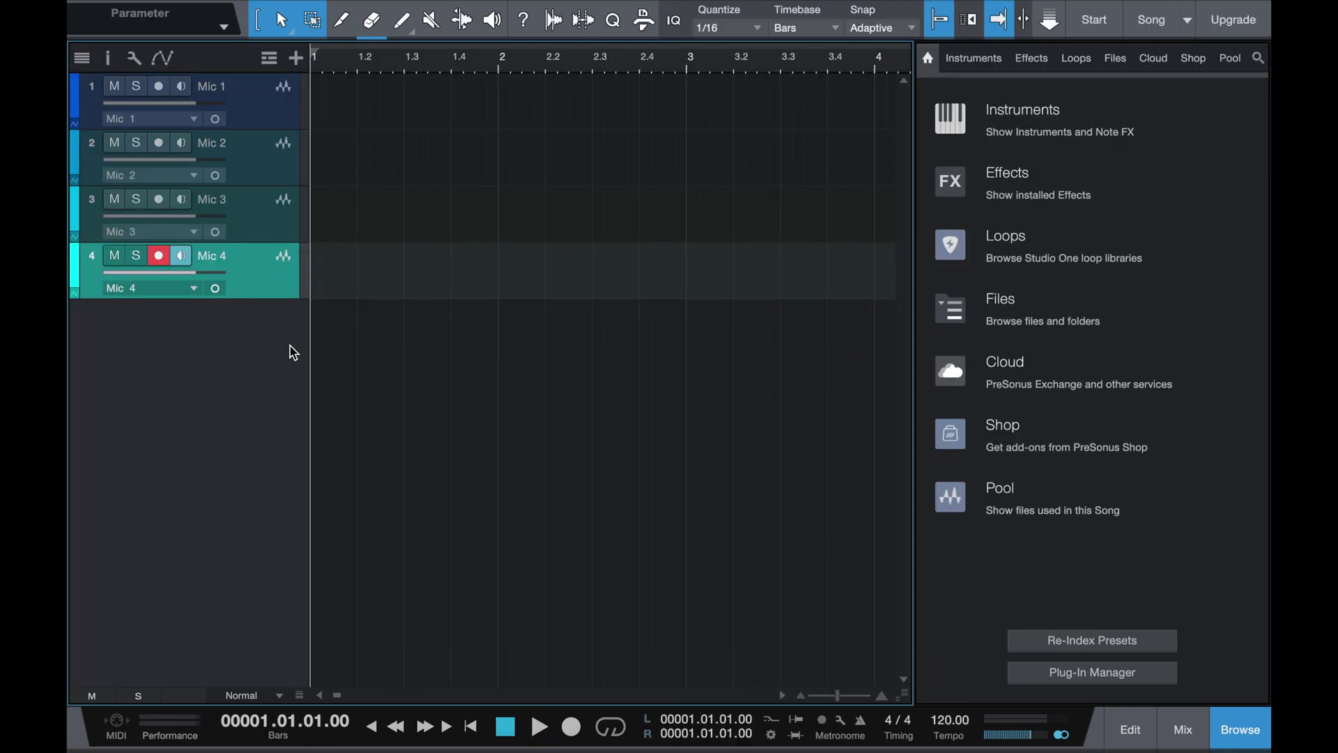
pyautogui.click(351, 10)
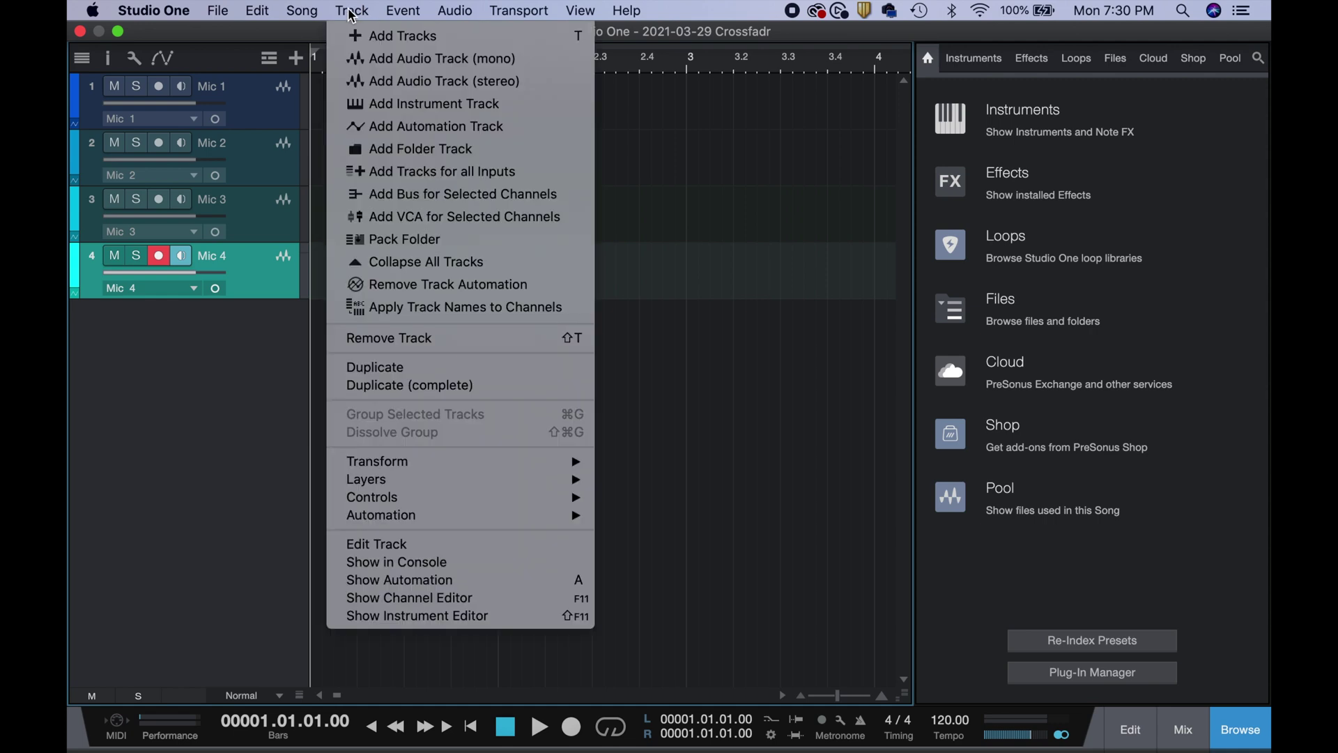
pyautogui.click(388, 36)
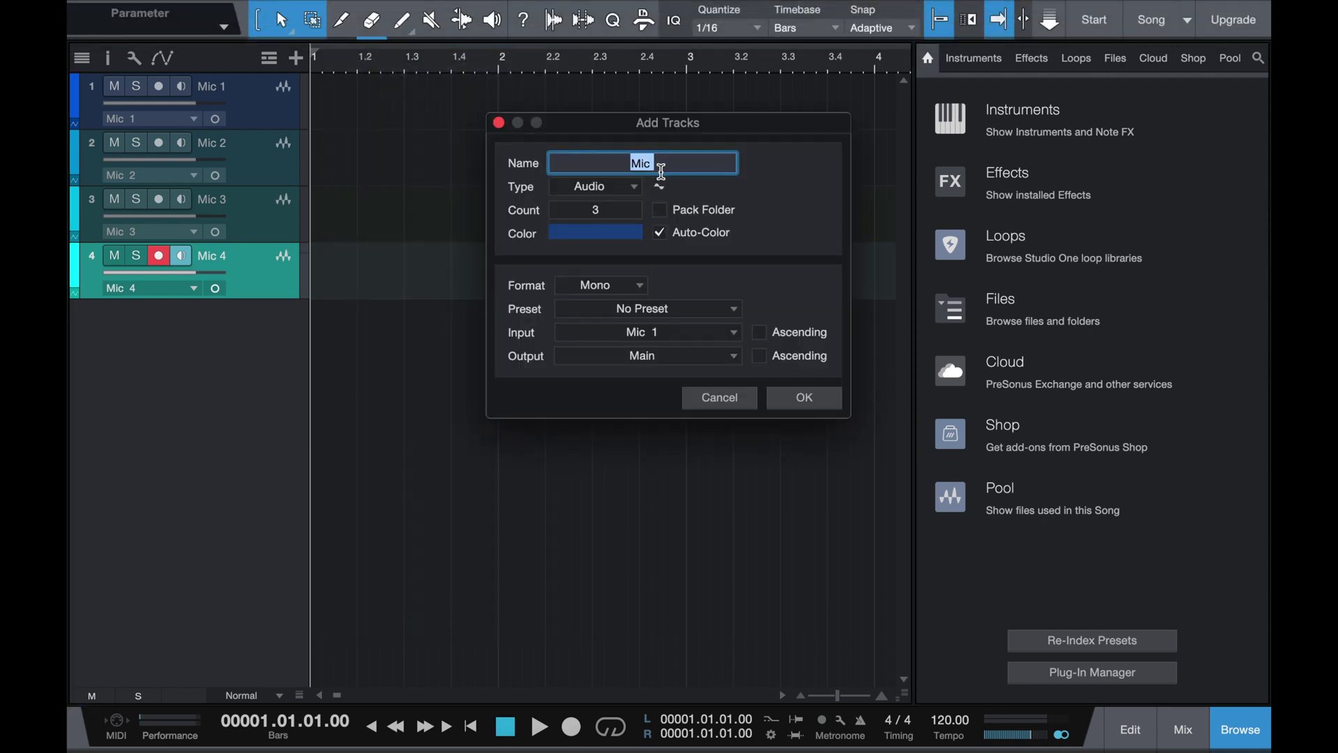
pyautogui.write('Stereo')
pyautogui.click(616, 212)
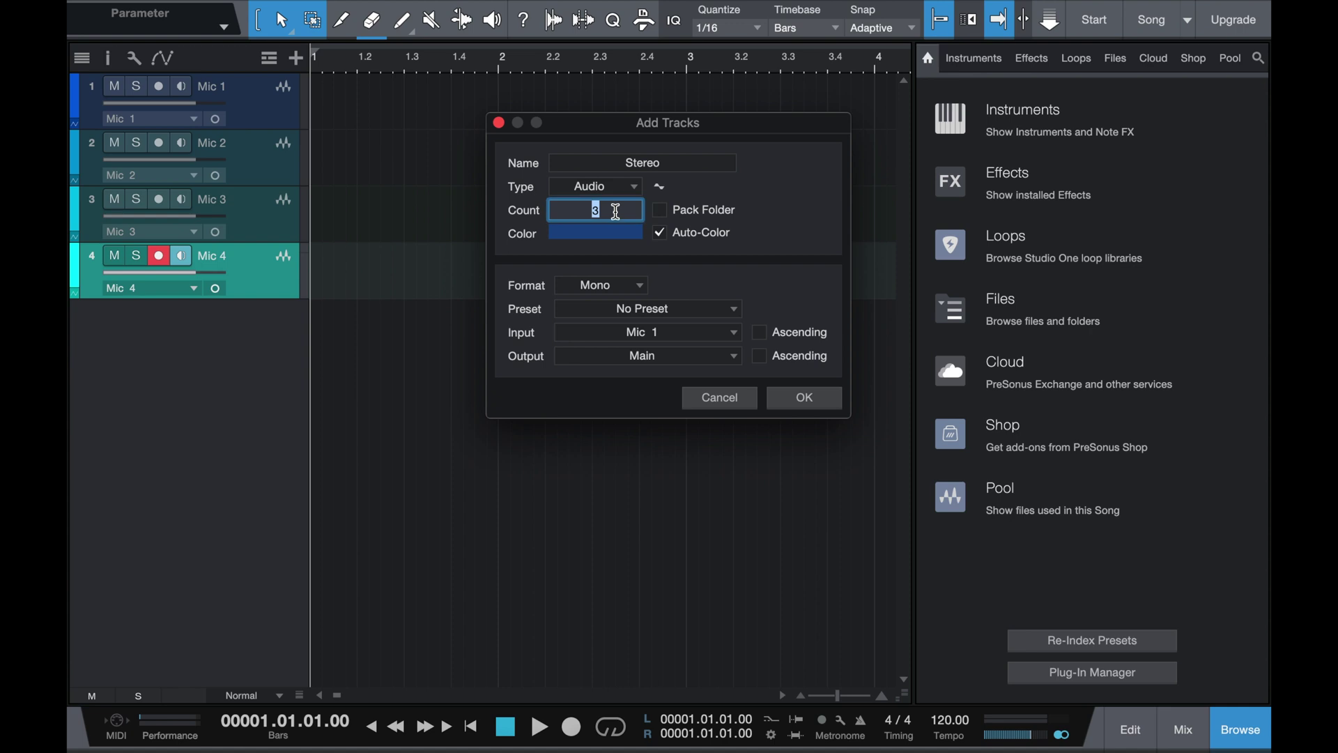
pyautogui.write('5')
pyautogui.click(641, 287)
pyautogui.click(607, 332)
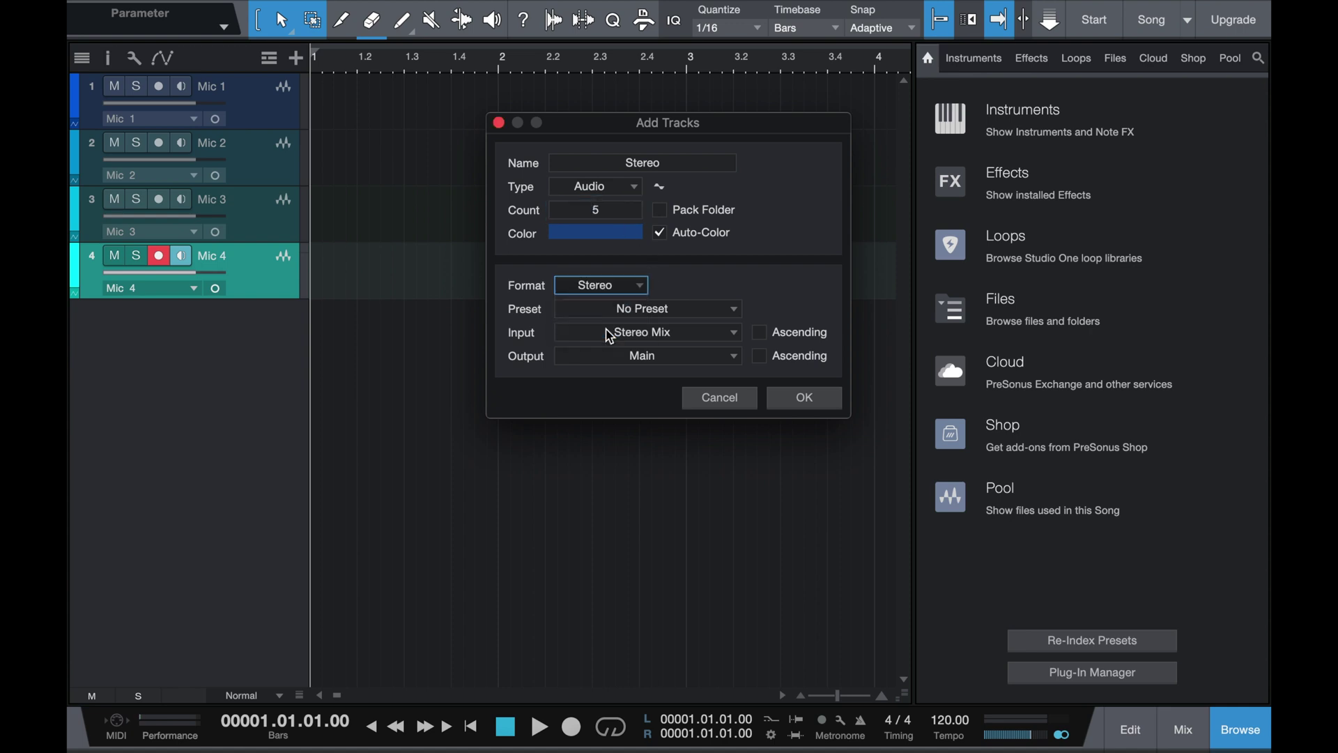
pyautogui.click(805, 399)
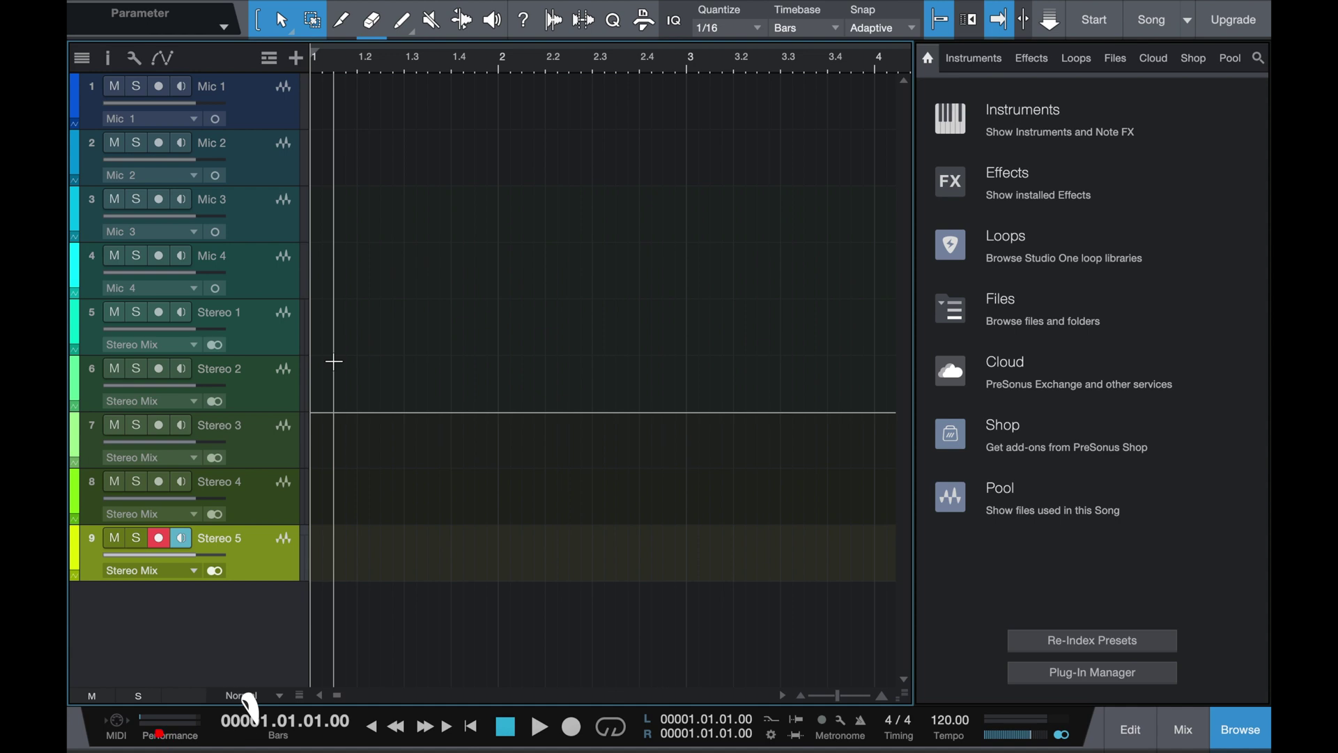
# Rename the Stereo 1 track as Stereo Mix
pyautogui.click(226, 311)
pyautogui.doubleClick(226, 313)
pyautogui.press('Right')
pyautogui.press('BackSpace')
pyautogui.press('BackSpace')
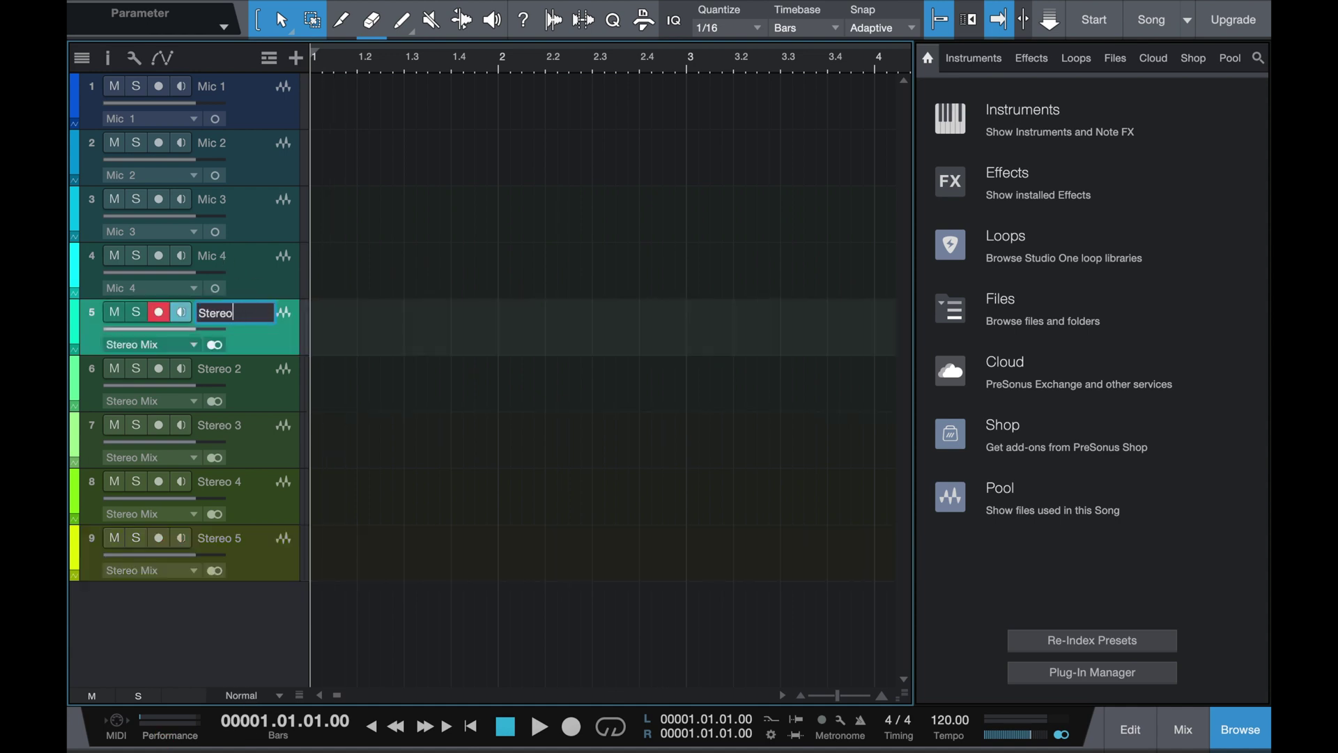
pyautogui.write('Mix')
# Rename the Stereo 2 track as Bluetooth
pyautogui.doubleClick(227, 380)
pyautogui.press('Right')
pyautogui.press('BackSpace')
pyautogui.press('BackSpace')
pyautogui.press('BackSpace')
pyautogui.press('BackSpace')
pyautogui.press('BackSpace')
pyautogui.press('BackSpace')
pyautogui.press('BackSpace')
pyautogui.press('BackSpace')
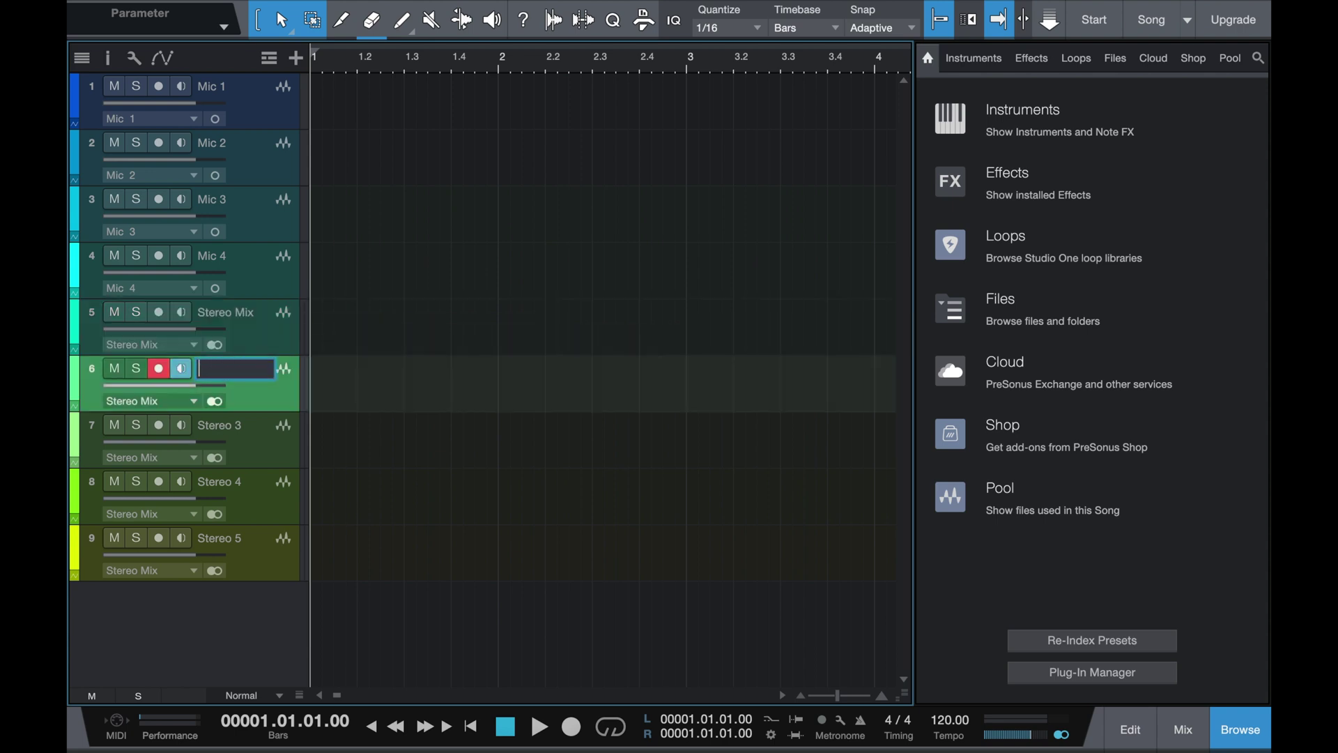
pyautogui.write('Bluetooth')
# Rename the Stereo 3 track as Sound Pads
pyautogui.click(207, 428)
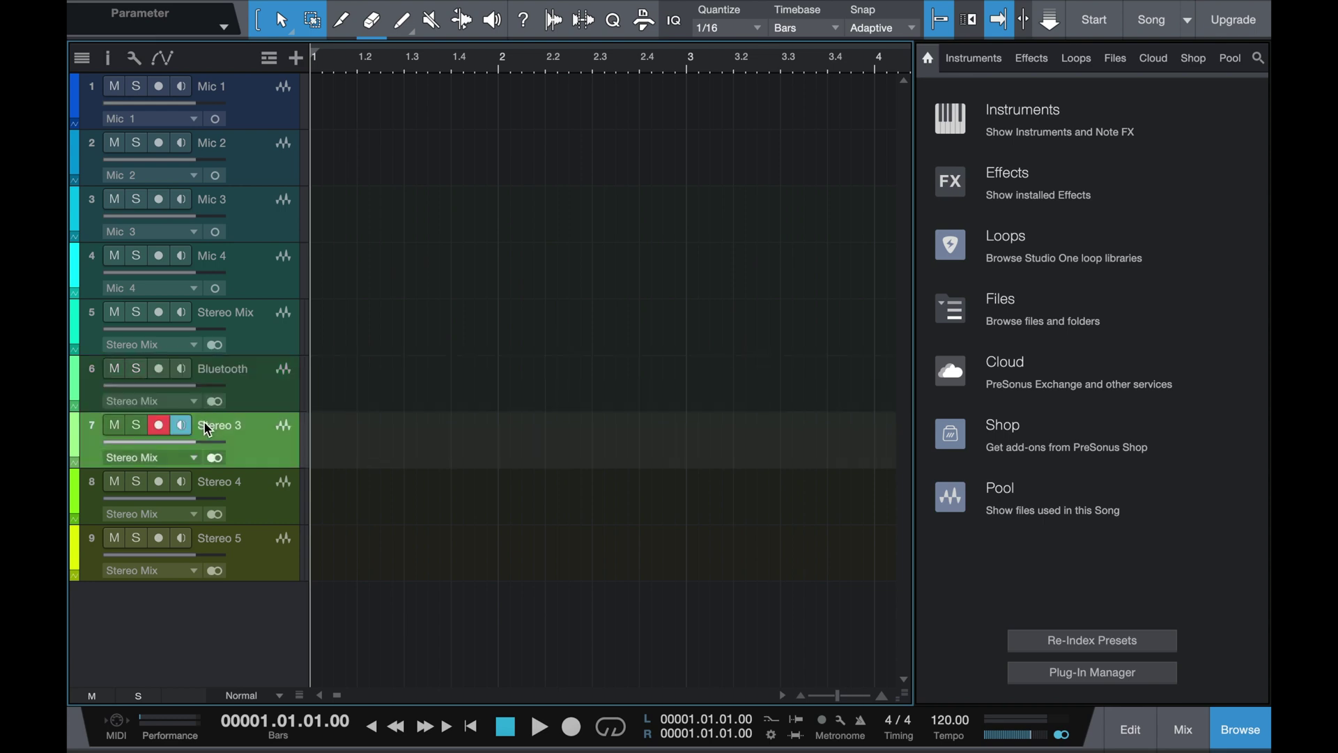
pyautogui.doubleClick(205, 425)
pyautogui.write('Sound Pads')
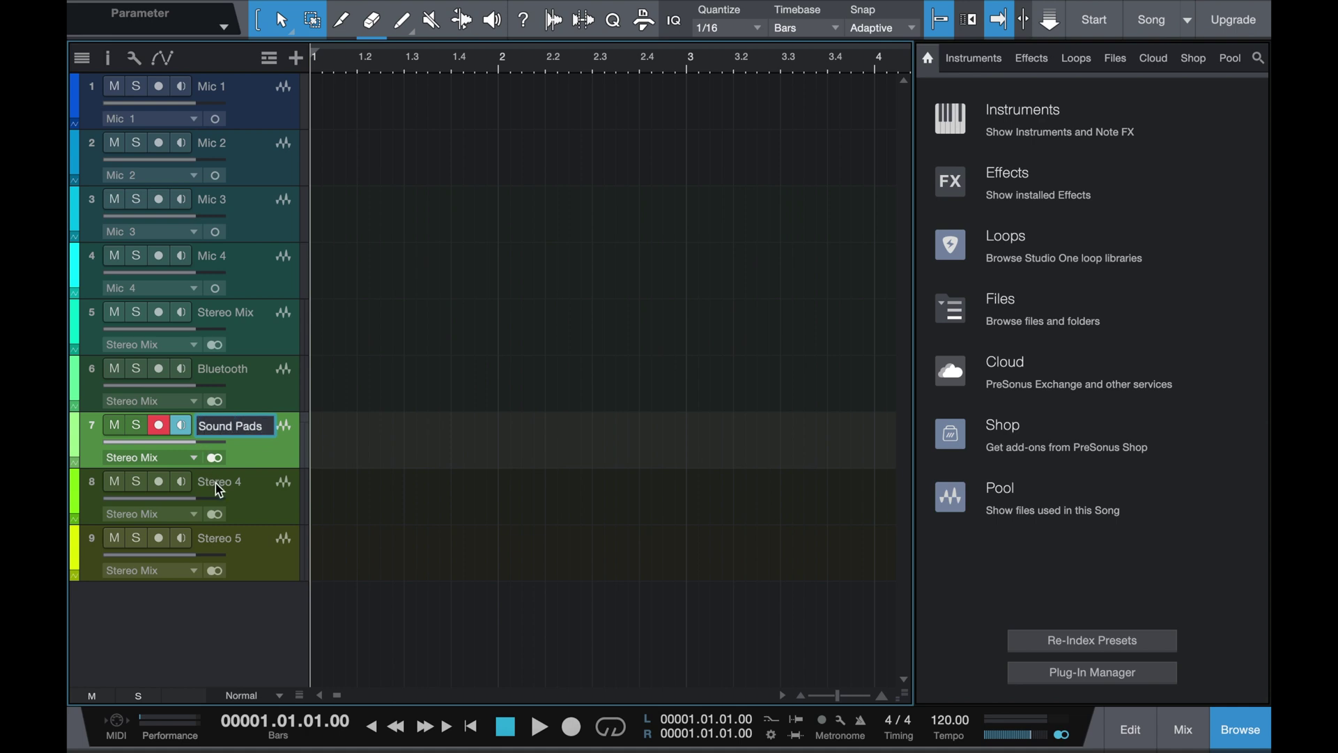
# Rename the Stereo 4 track as TRRS and the Stereo 5 track as USB
pyautogui.doubleClick(216, 482)
pyautogui.write('TRRS')
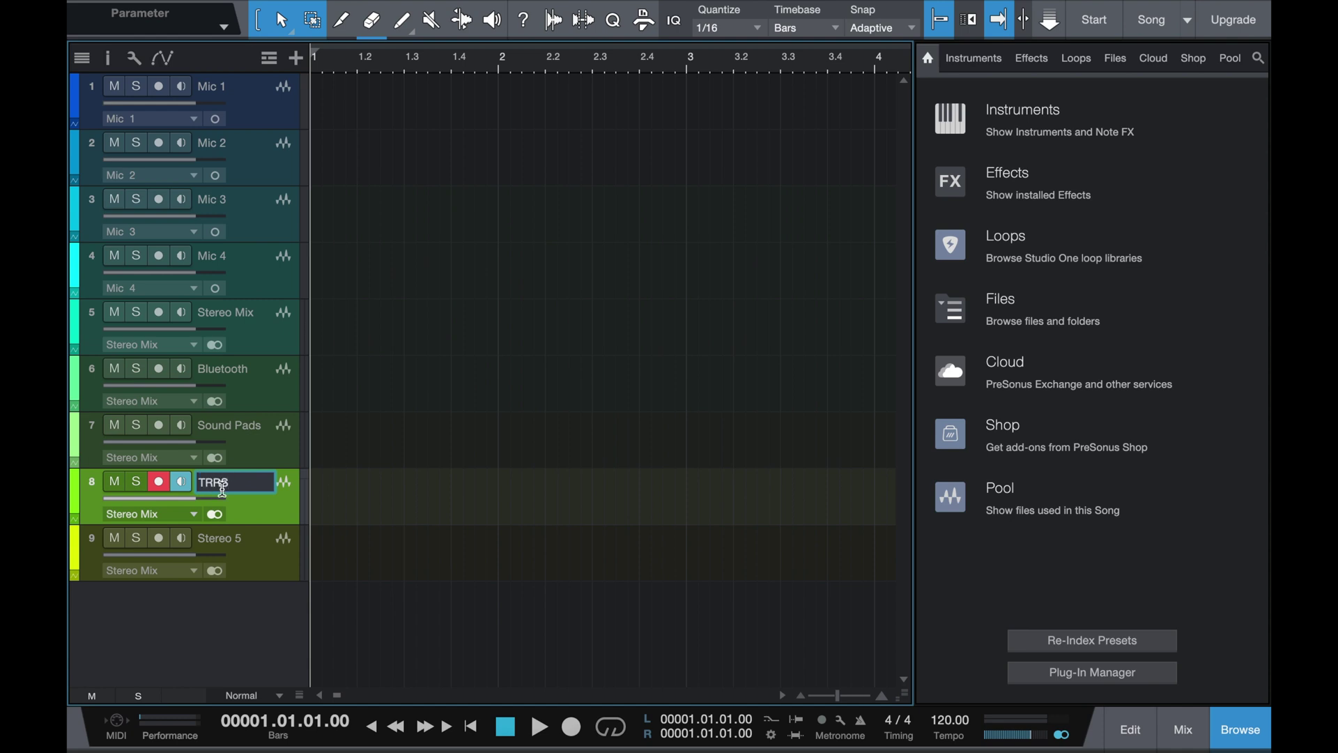
pyautogui.doubleClick(224, 542)
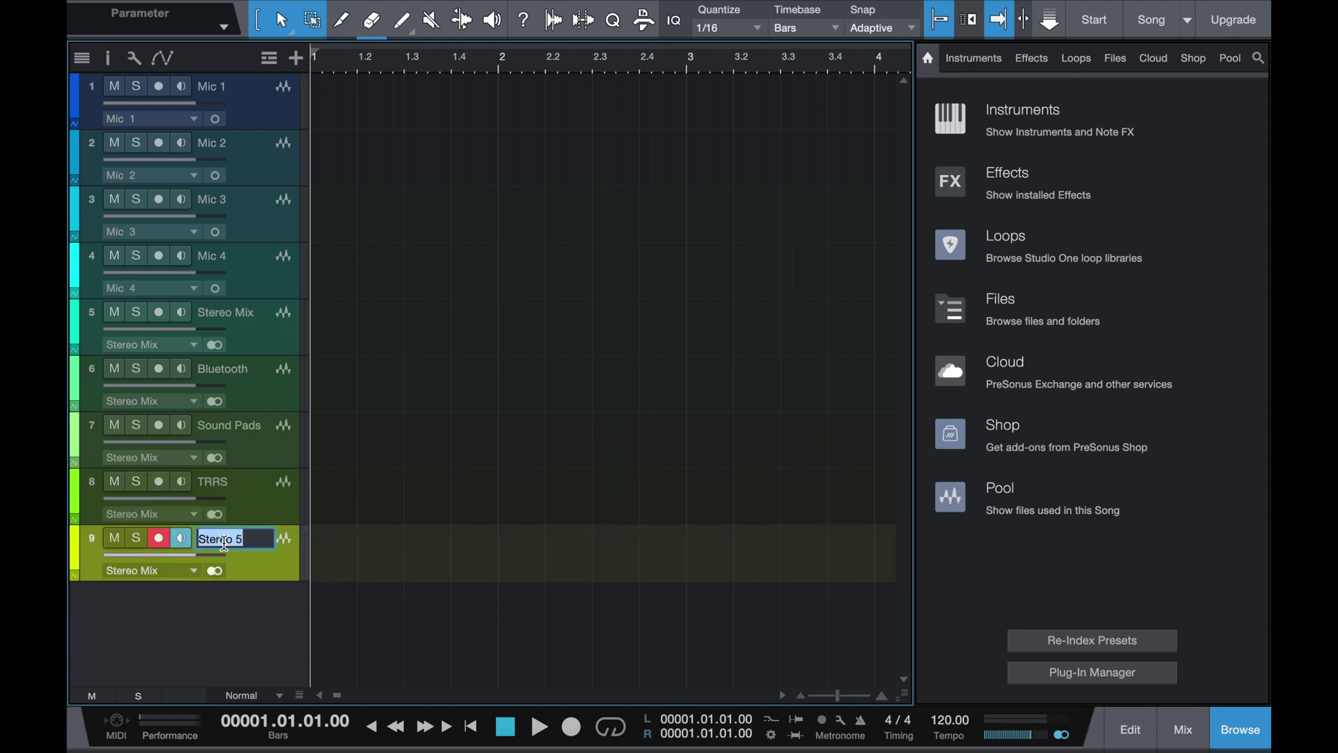
pyautogui.write('USB')
pyautogui.press('Return')
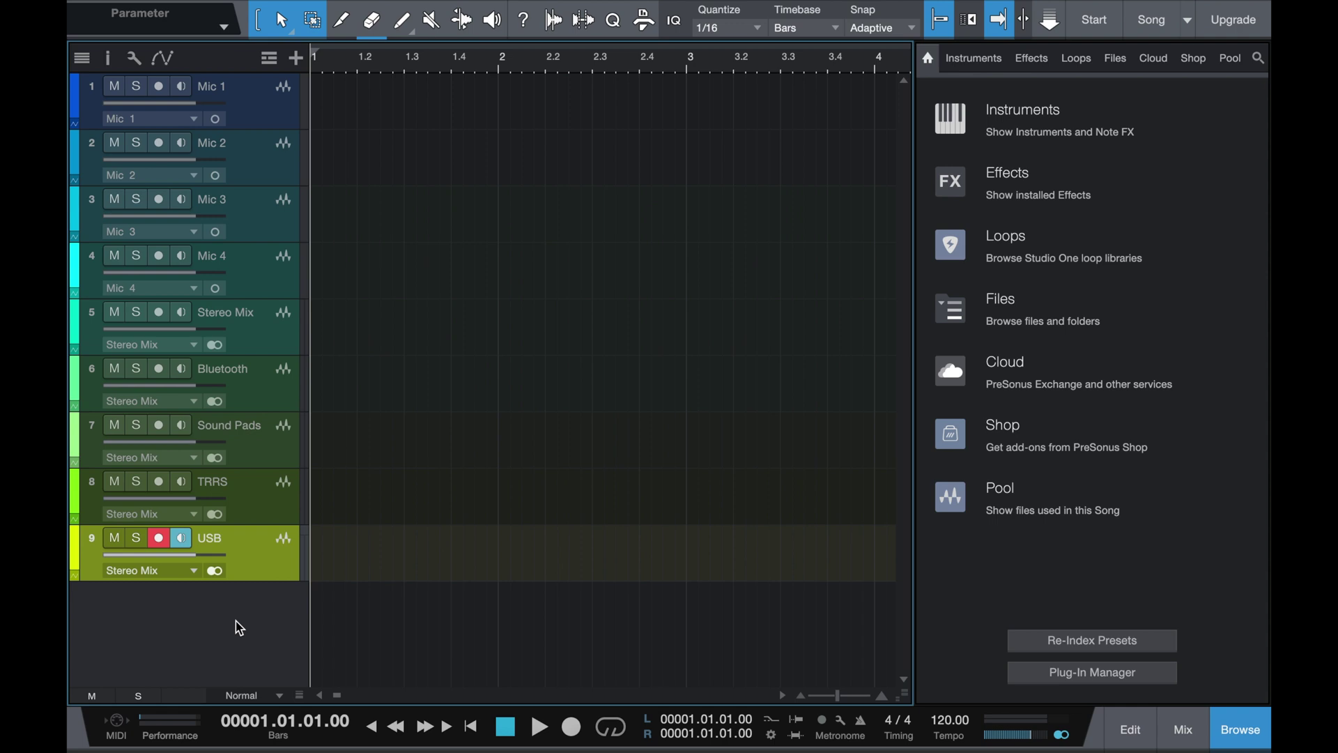
# Set the Bluetooth track's input to Bluetooth and the Sound Pads track's input to Sound Pads
pyautogui.click(196, 352)
pyautogui.click(186, 385)
pyautogui.click(184, 402)
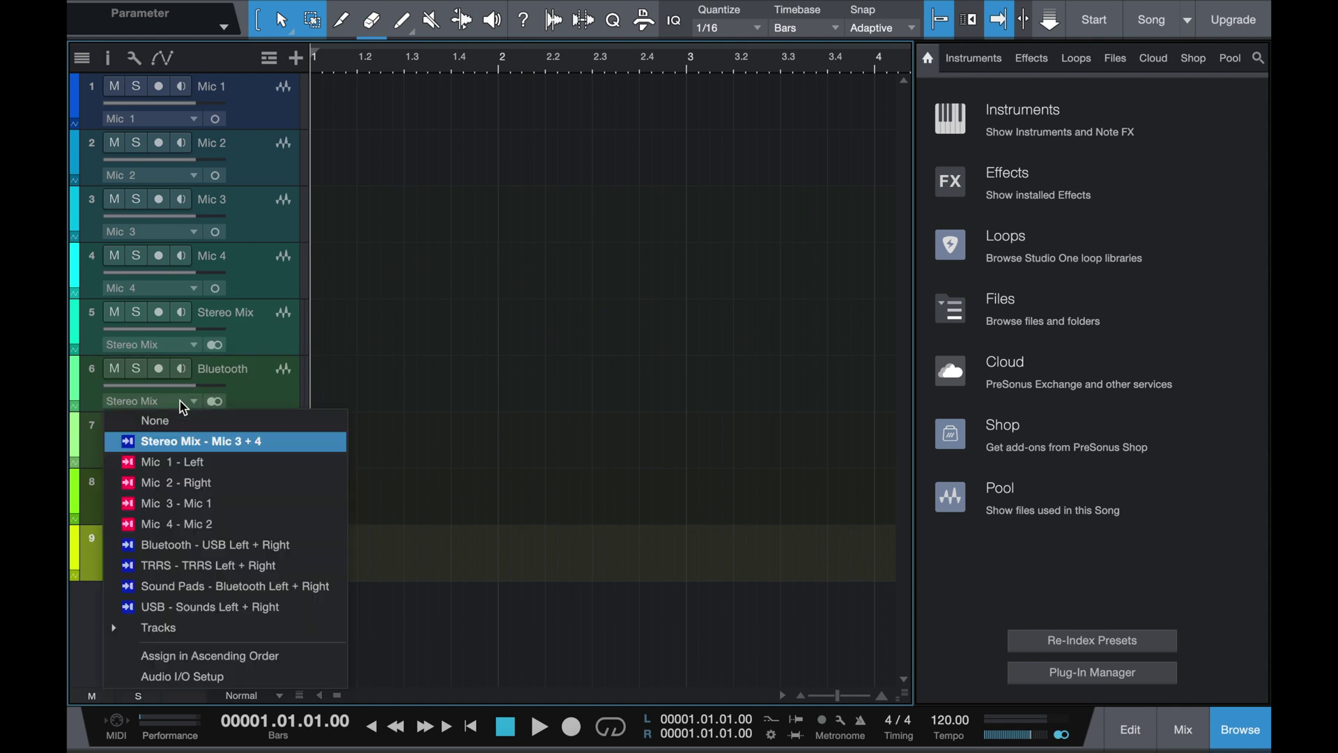
pyautogui.click(194, 546)
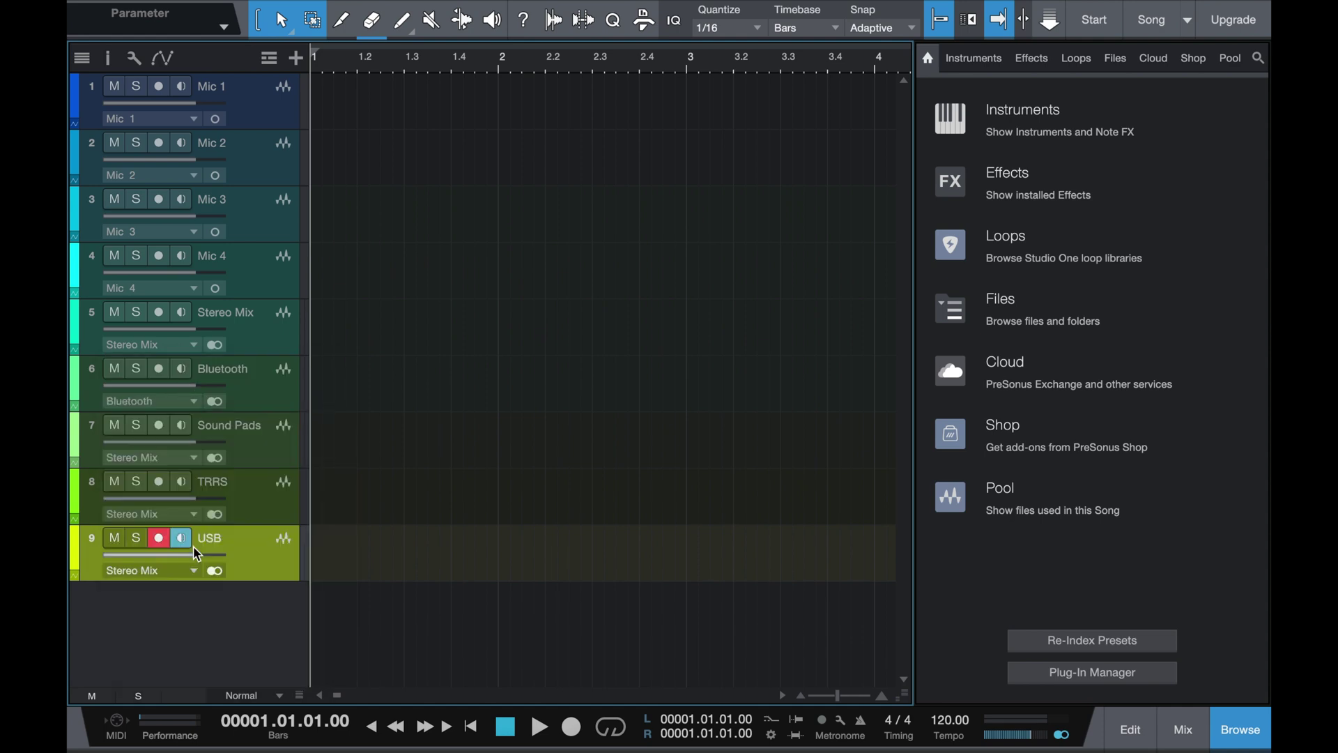
pyautogui.click(189, 457)
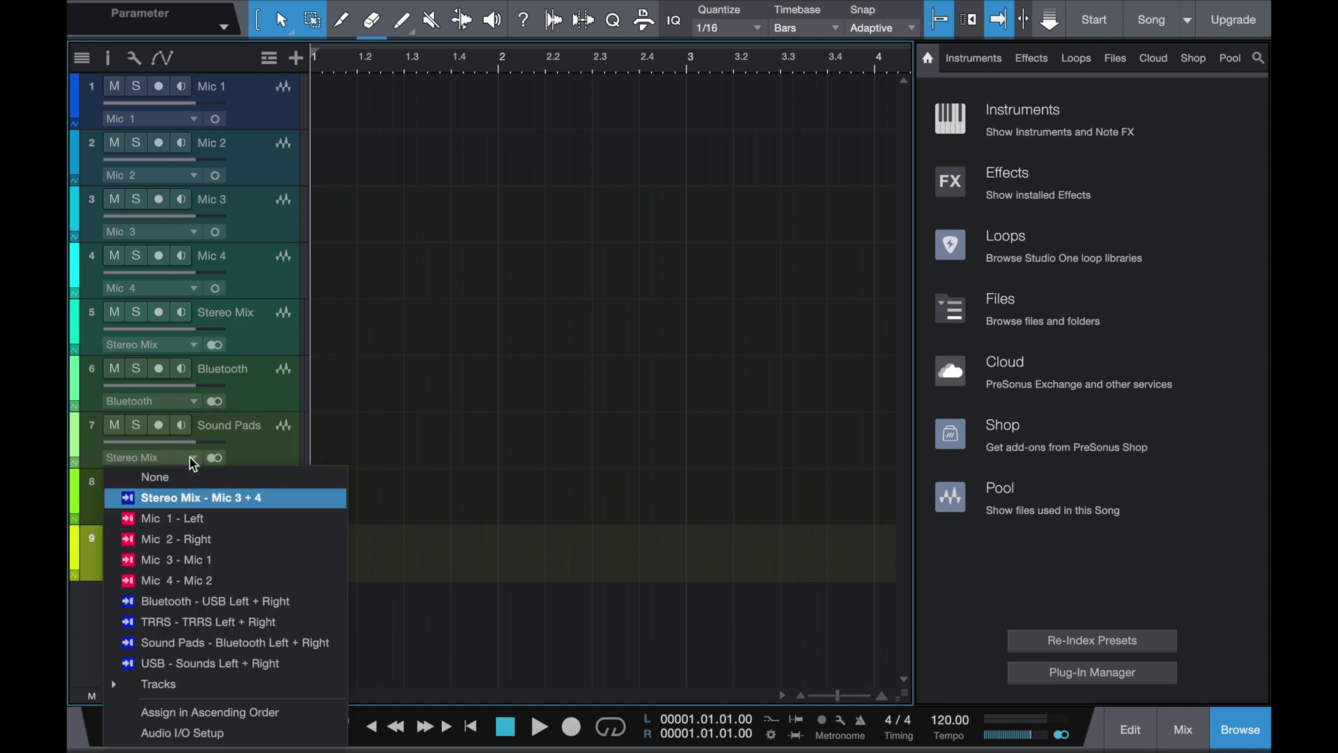
pyautogui.click(208, 644)
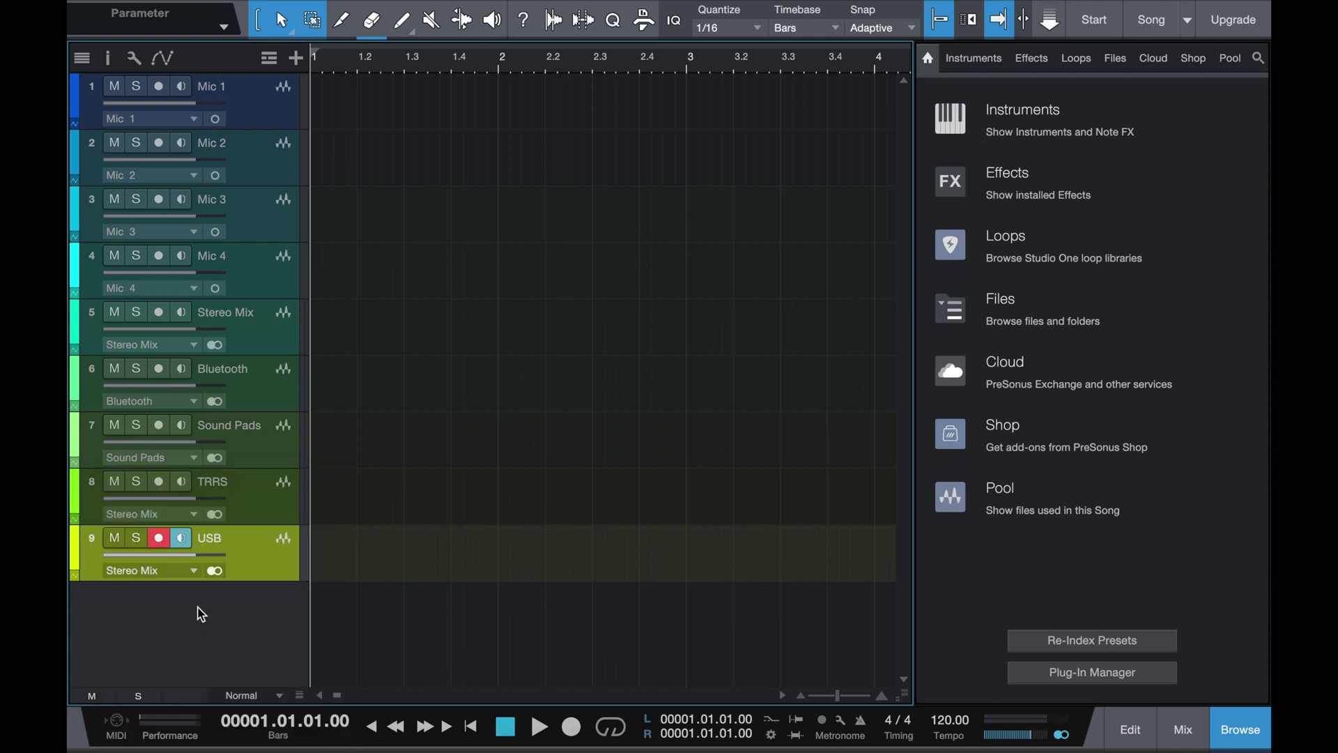
# Set the TRRS track's input to TRRS and the USB track's input to USB
pyautogui.click(191, 515)
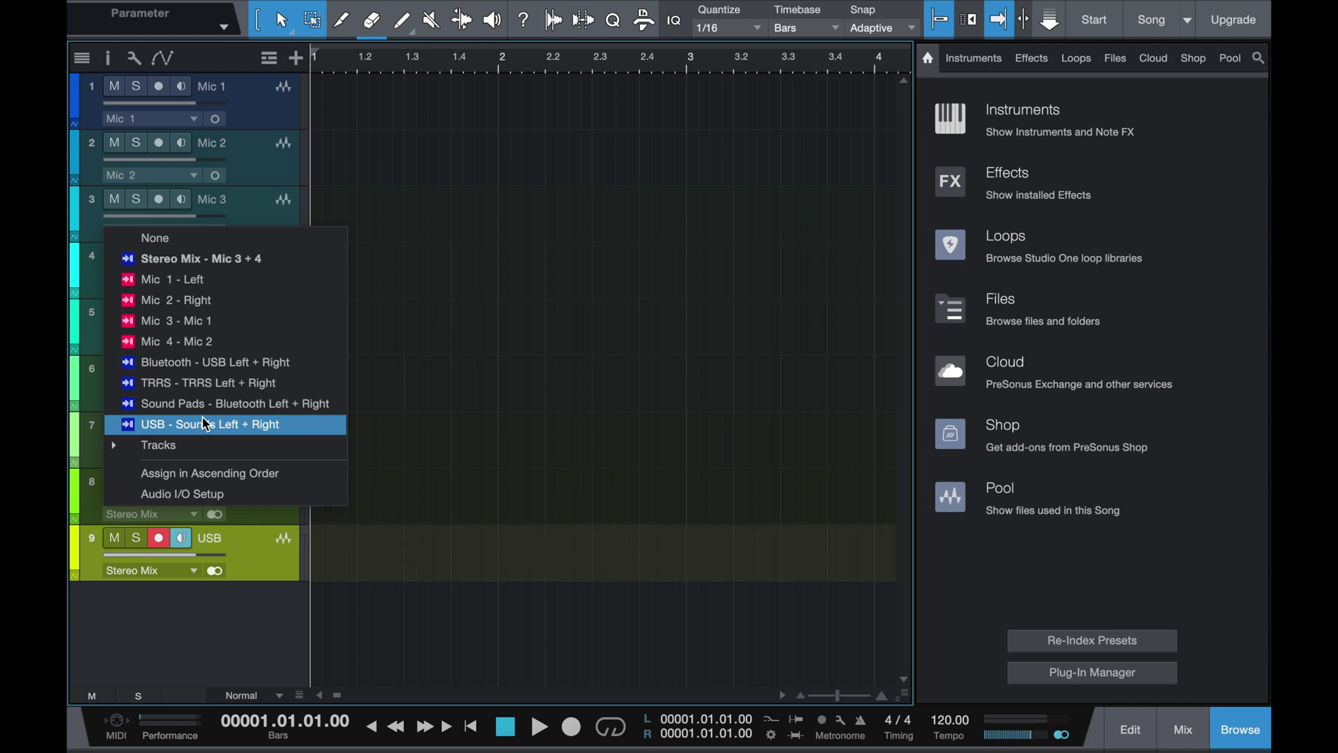
pyautogui.click(202, 382)
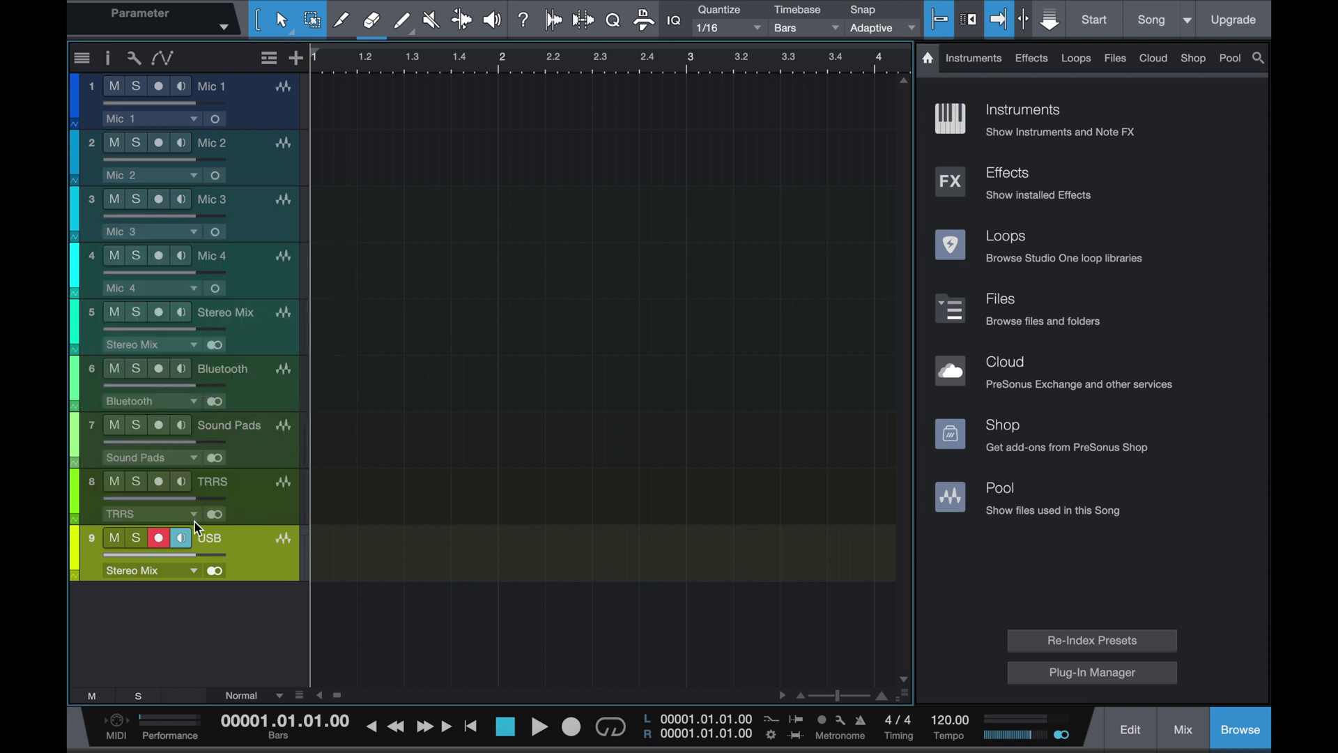
pyautogui.click(190, 572)
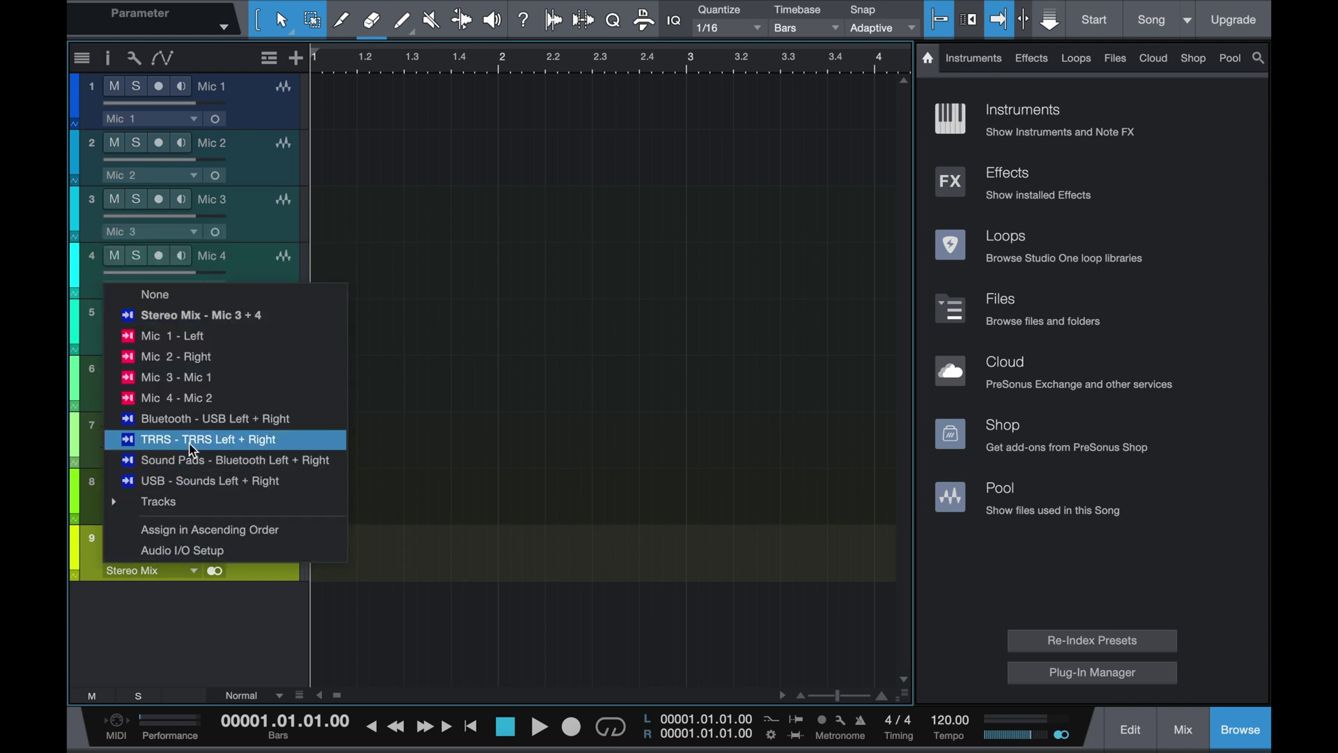
pyautogui.click(182, 638)
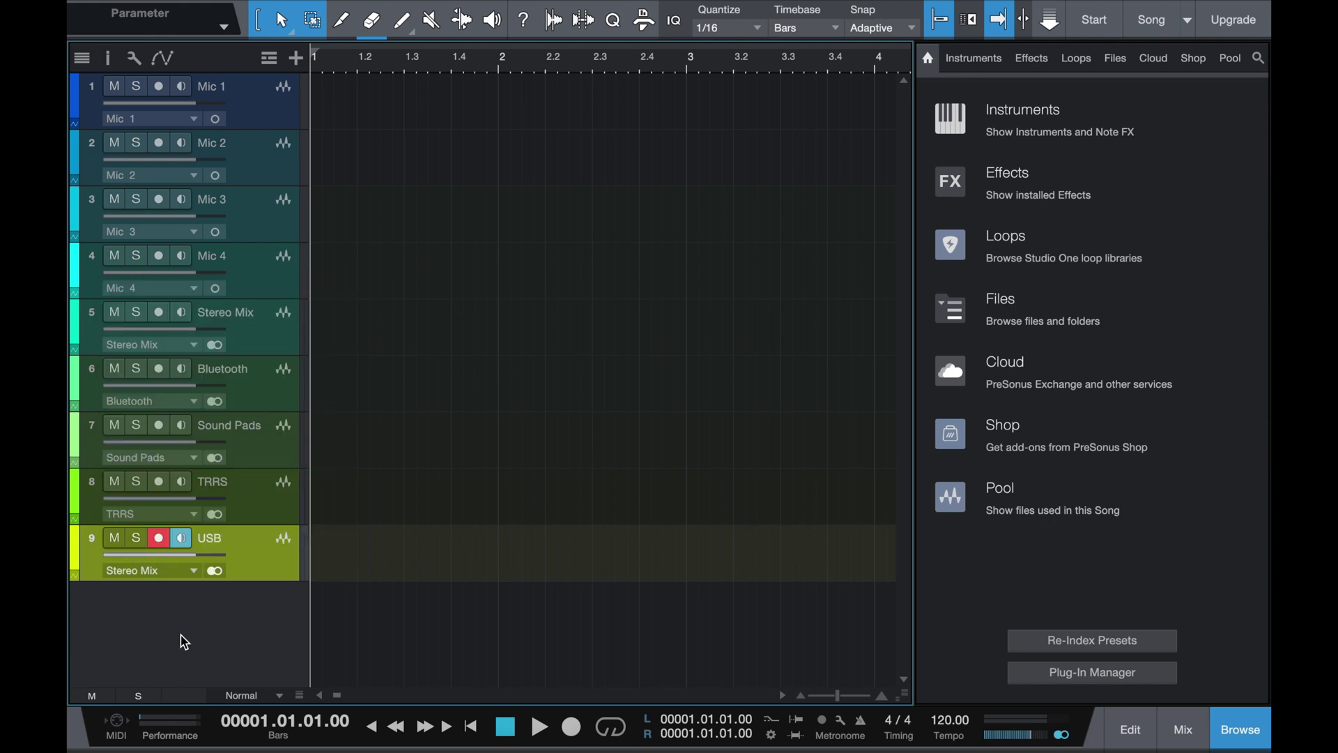
pyautogui.click(188, 570)
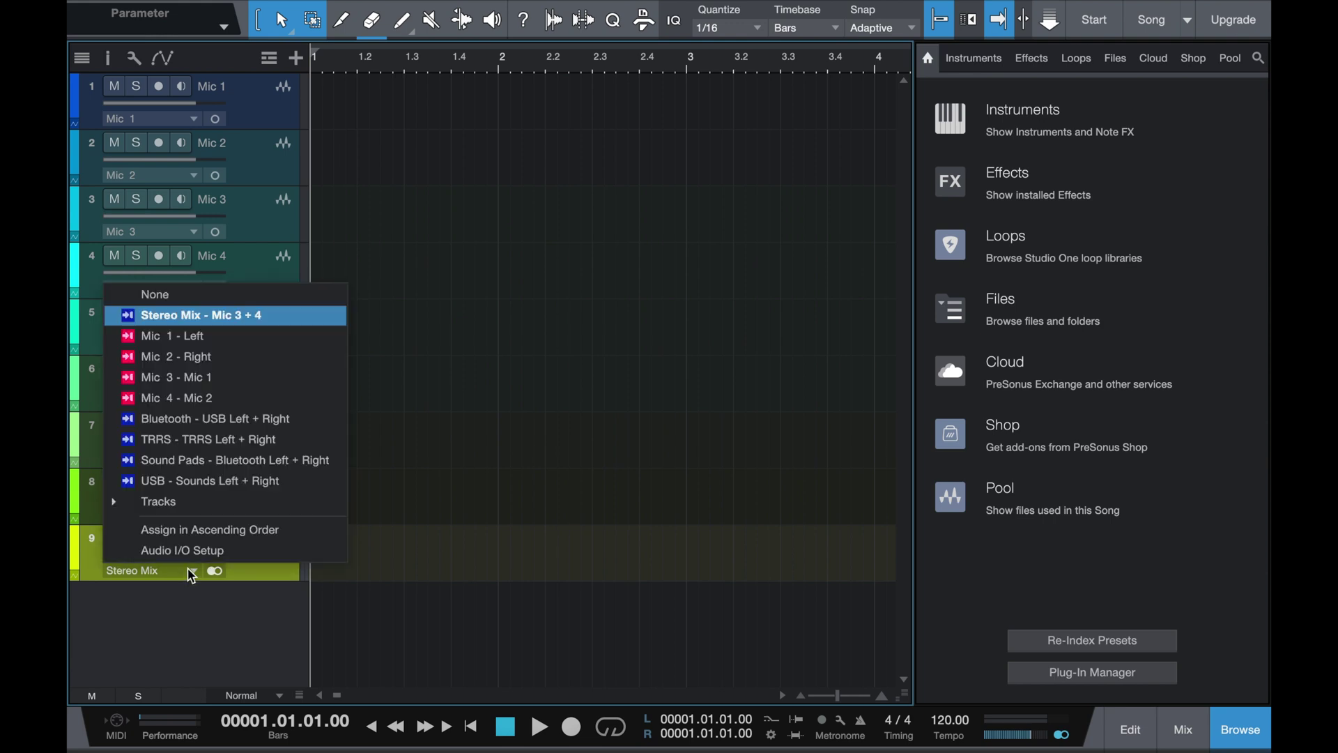
pyautogui.click(190, 482)
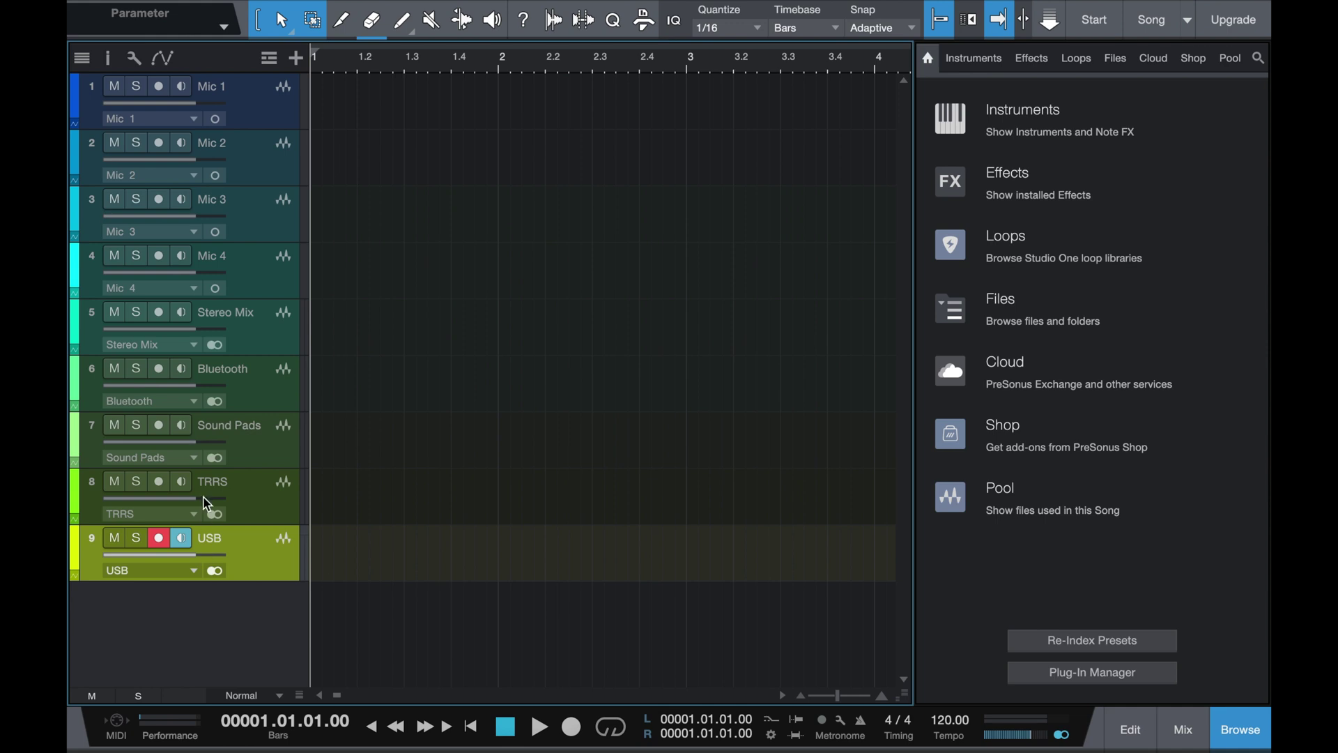
# Move the Stereo Mix track above Mic 1 as the first track and color it bright blue
pyautogui.moveTo(258, 339); pyautogui.dragTo(263, 92)
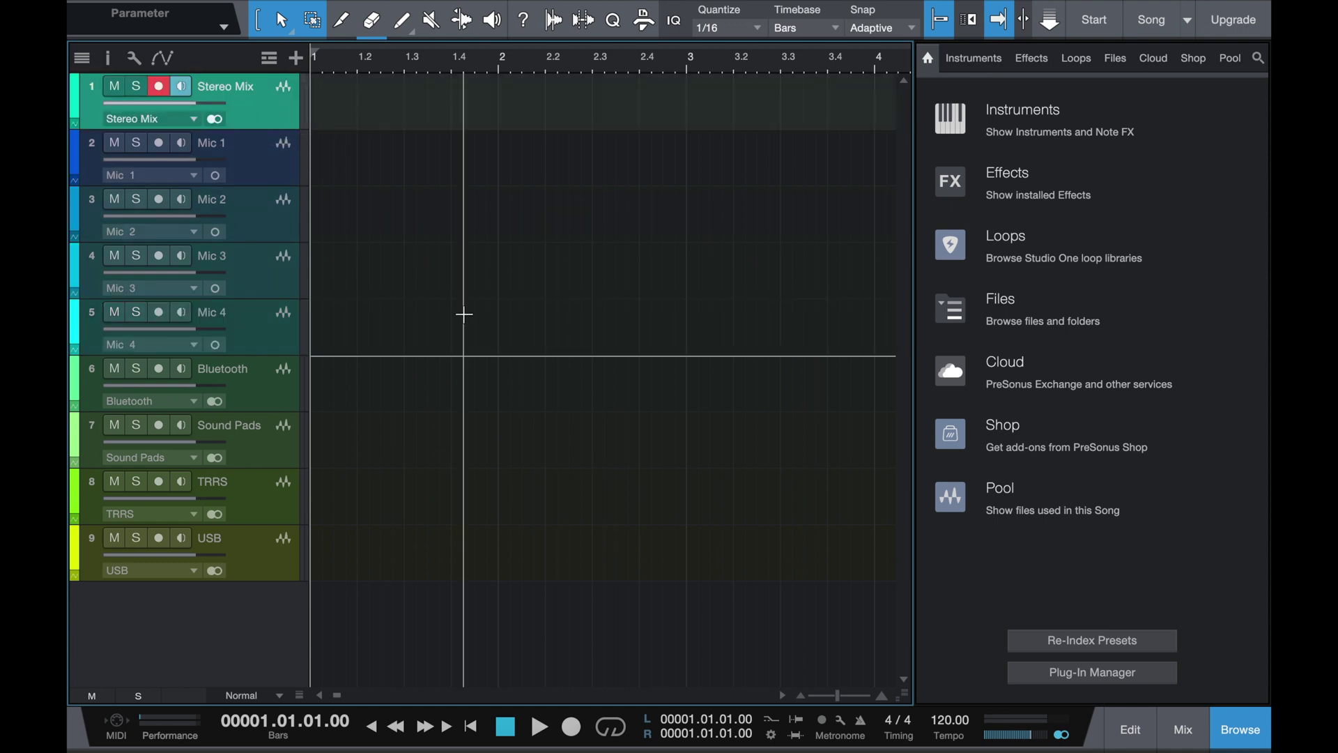
pyautogui.click(74, 97)
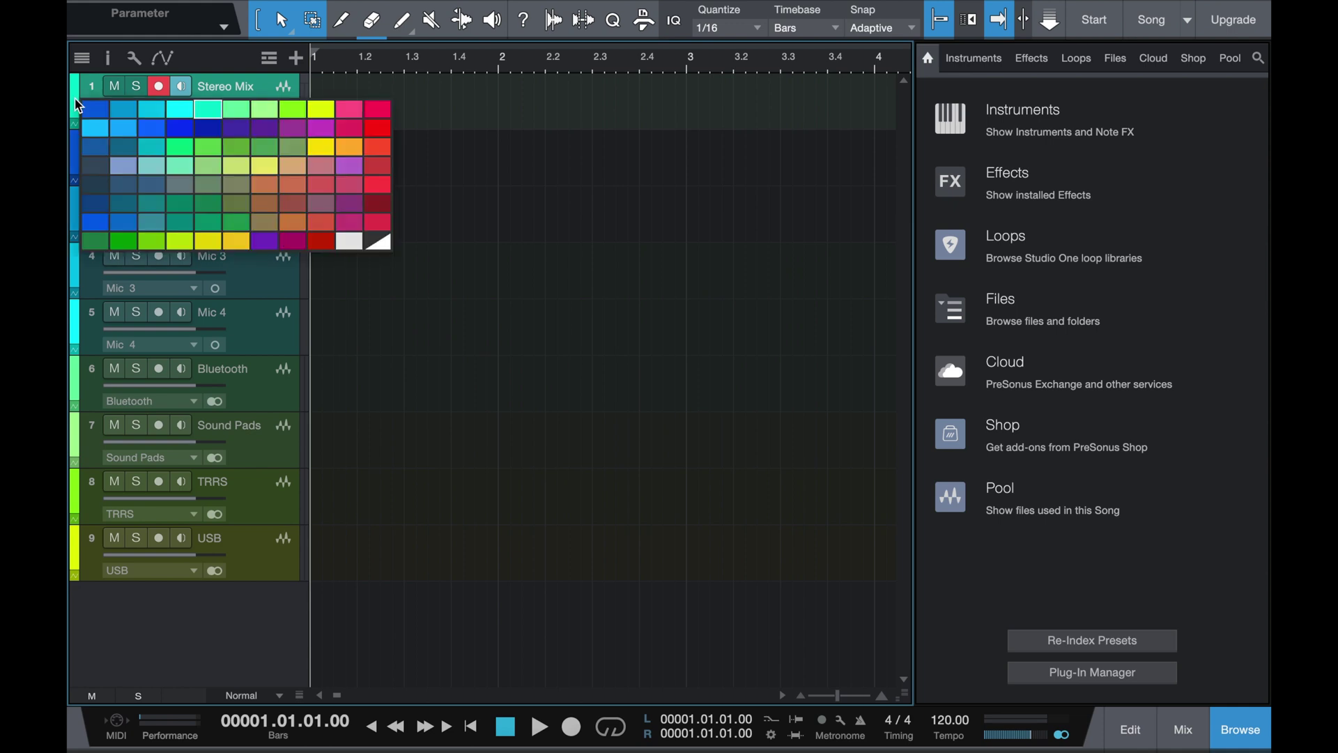
pyautogui.click(183, 128)
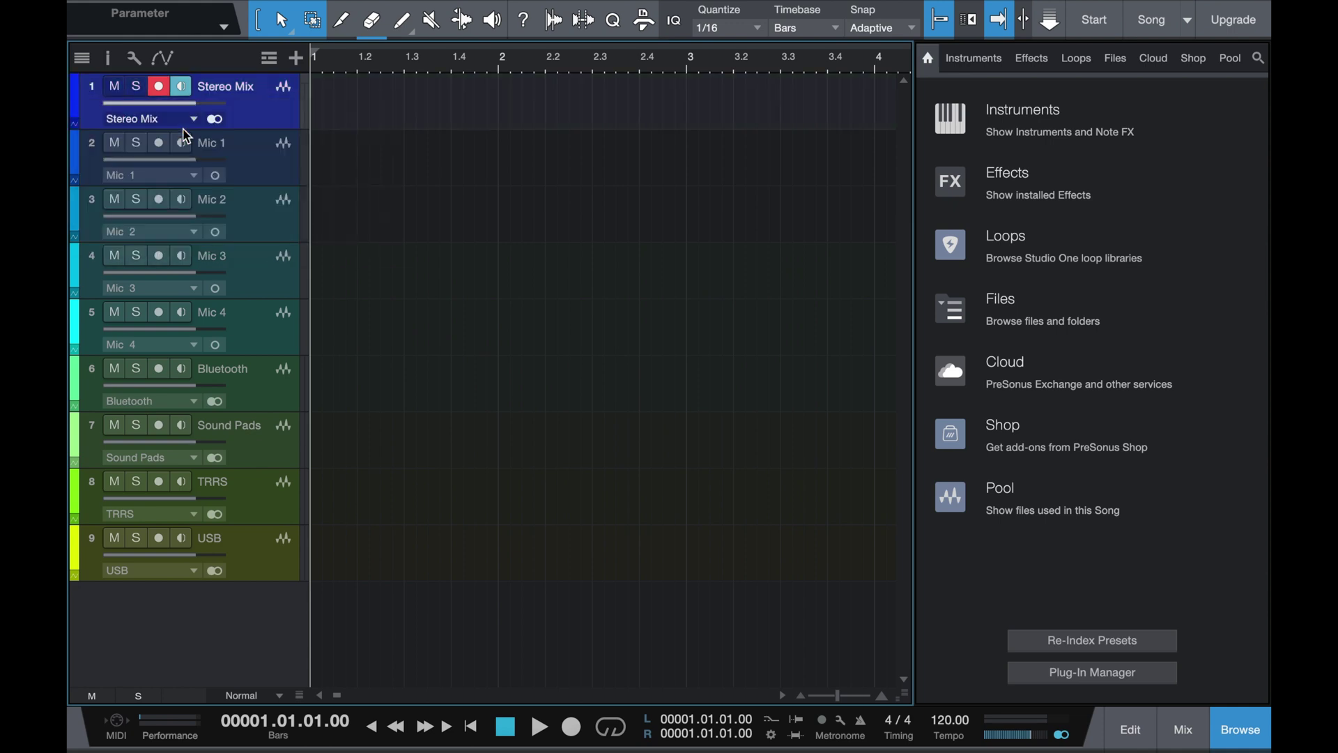
# Color the Mic 1 and Mic 2 tracks crimson
pyautogui.click(79, 167)
pyautogui.click(77, 162)
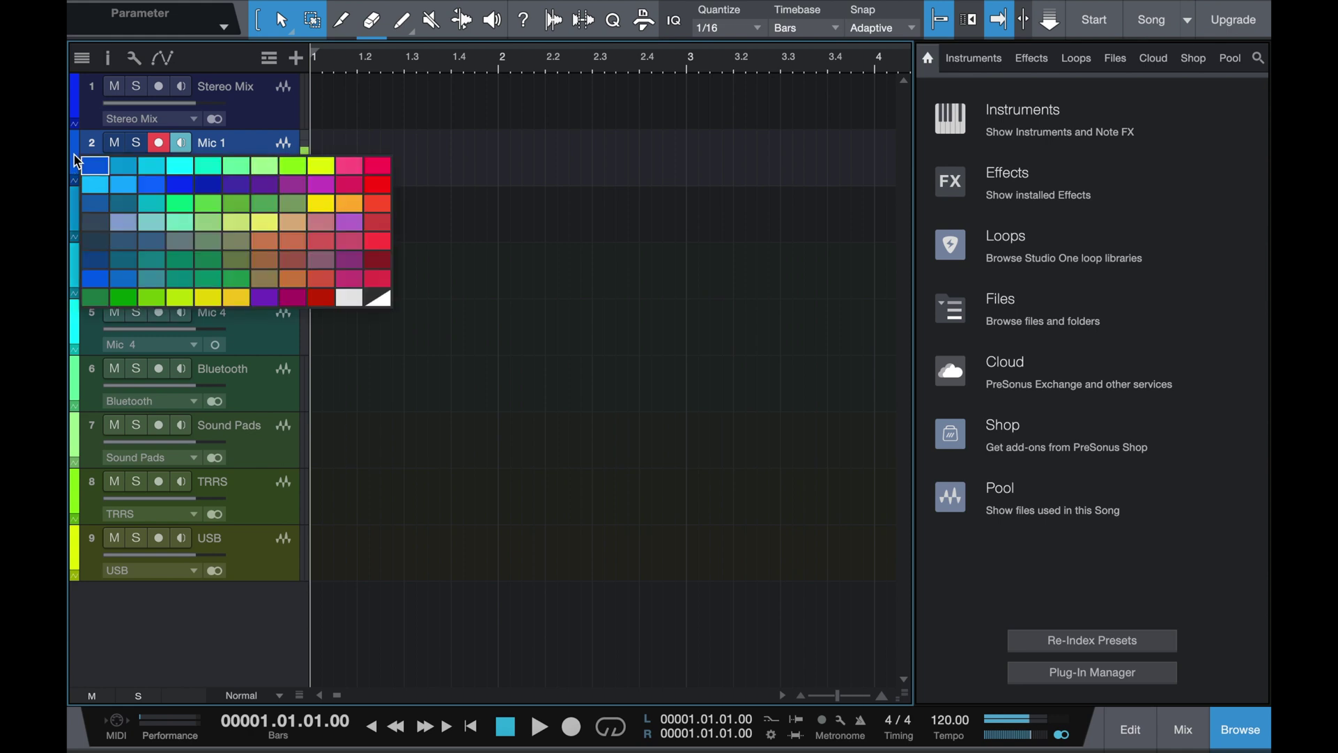
pyautogui.click(372, 168)
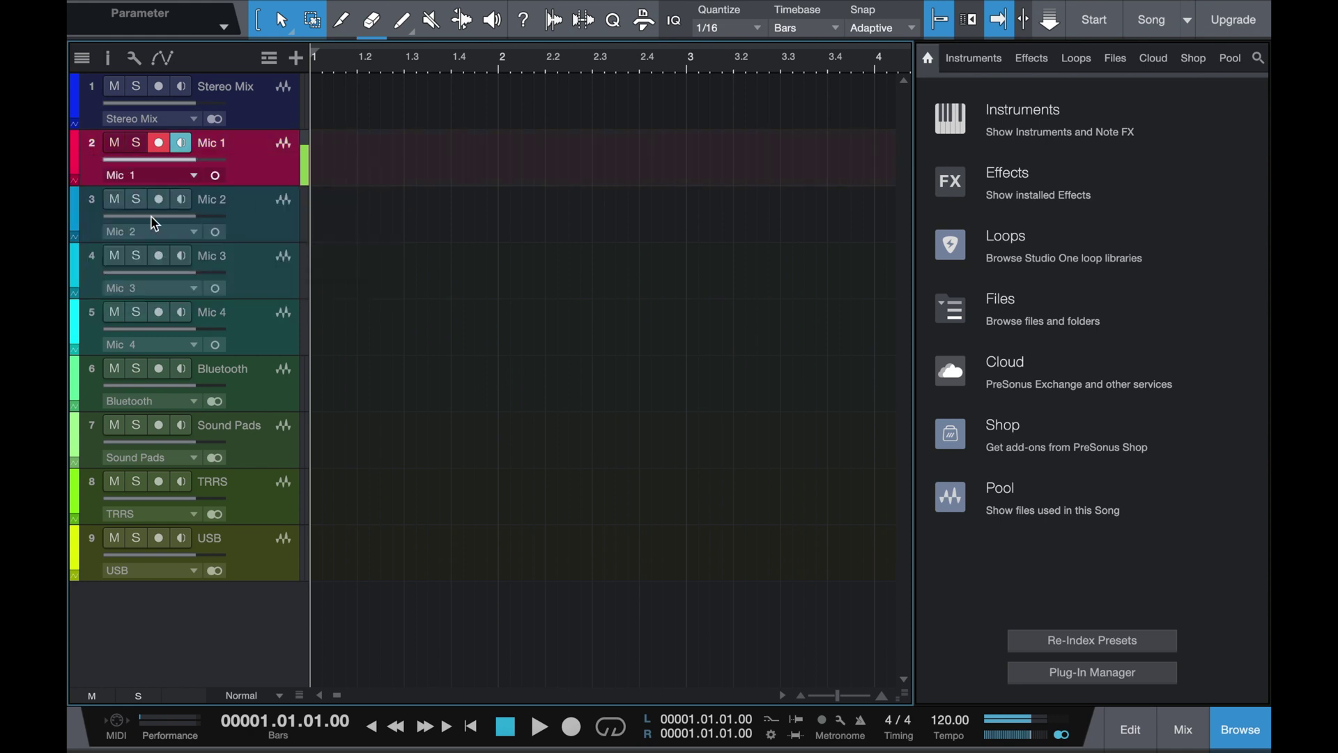
pyautogui.click(74, 208)
pyautogui.click(74, 208)
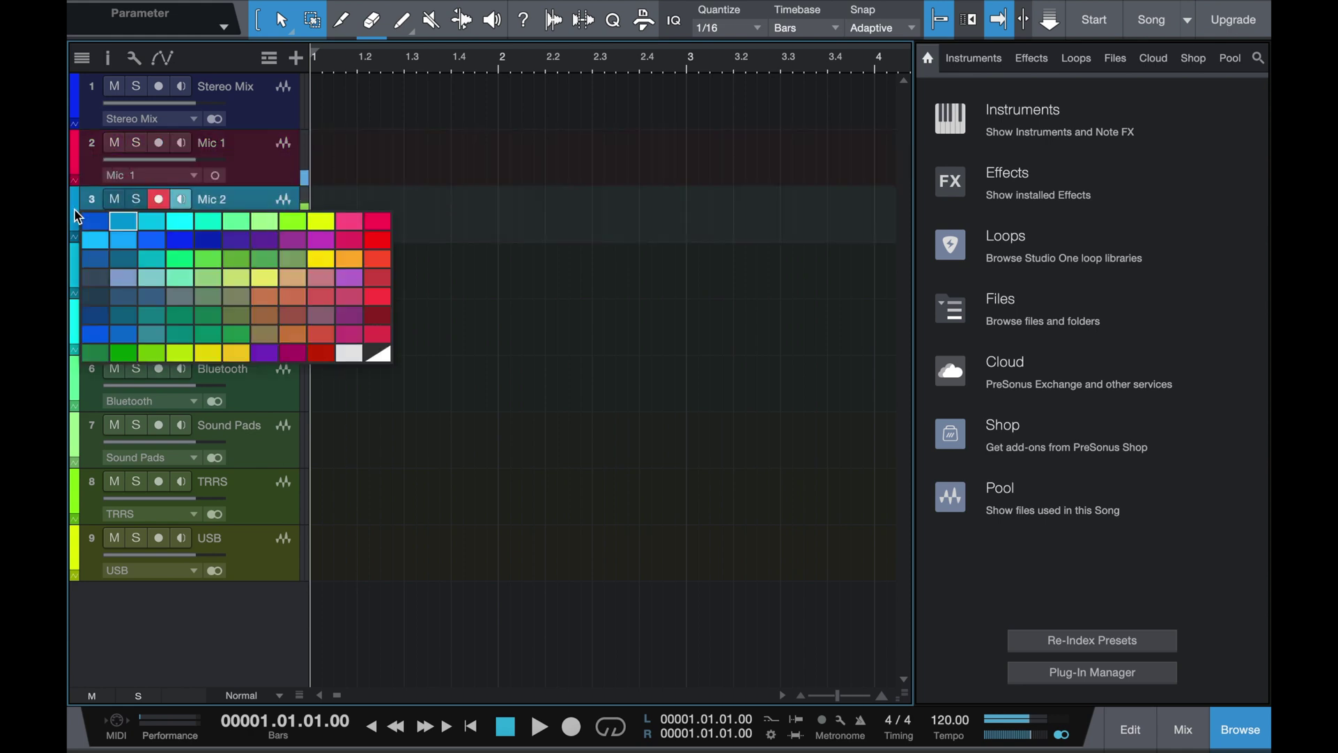
pyautogui.click(374, 222)
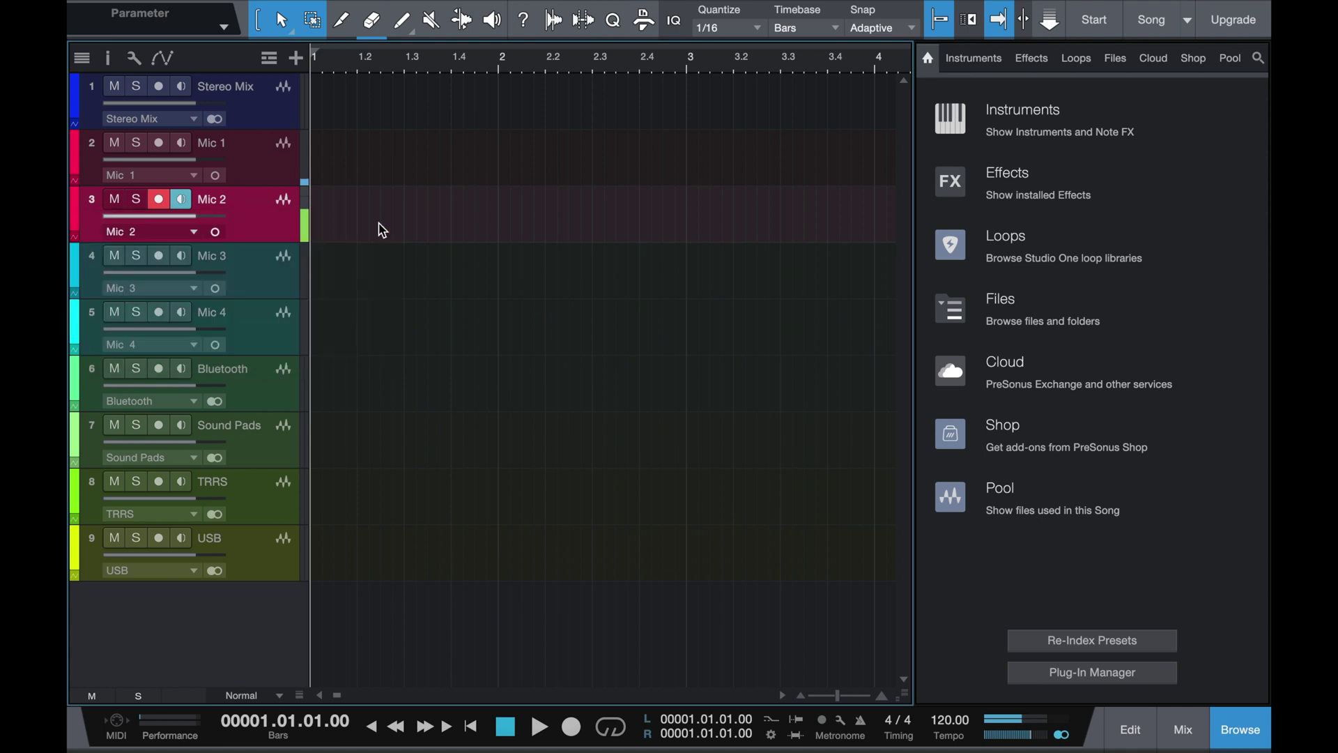
# Color the Bluetooth track the same bright blue as the Stereo Mix track
pyautogui.click(75, 378)
pyautogui.click(75, 379)
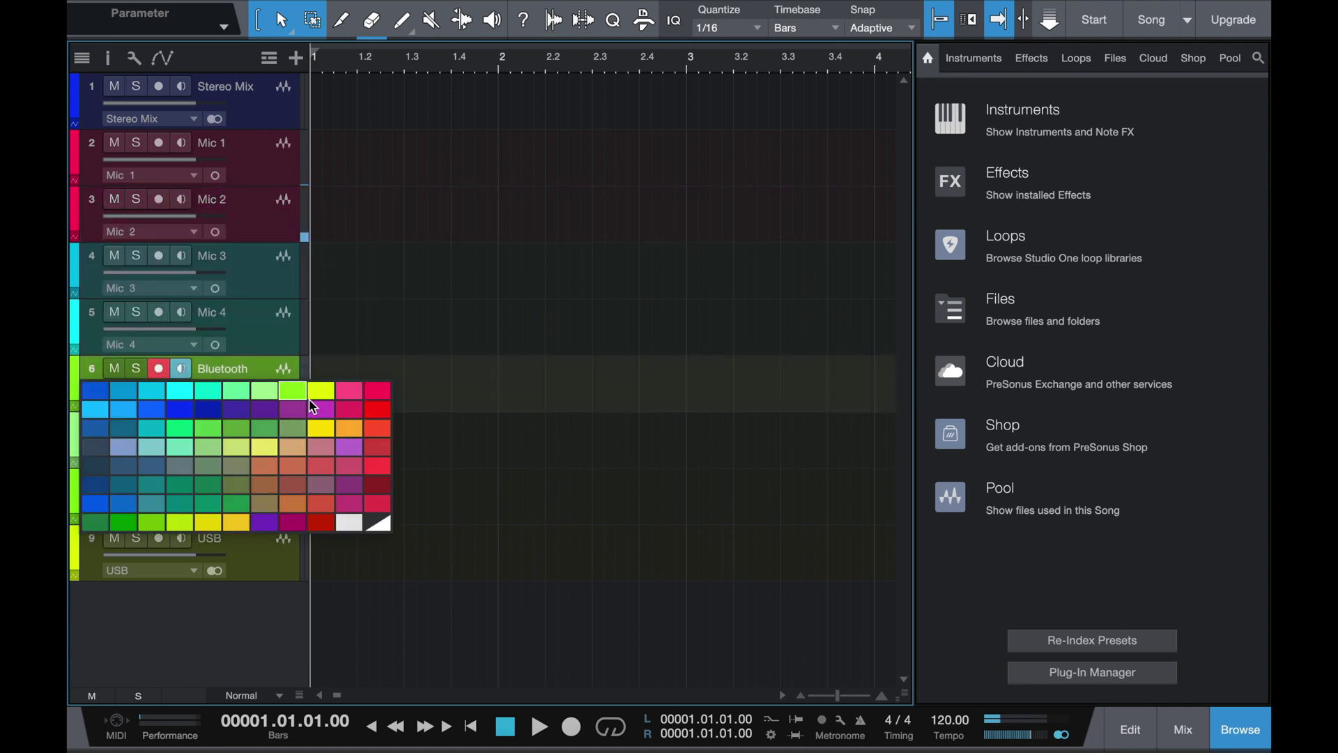
pyautogui.click(176, 411)
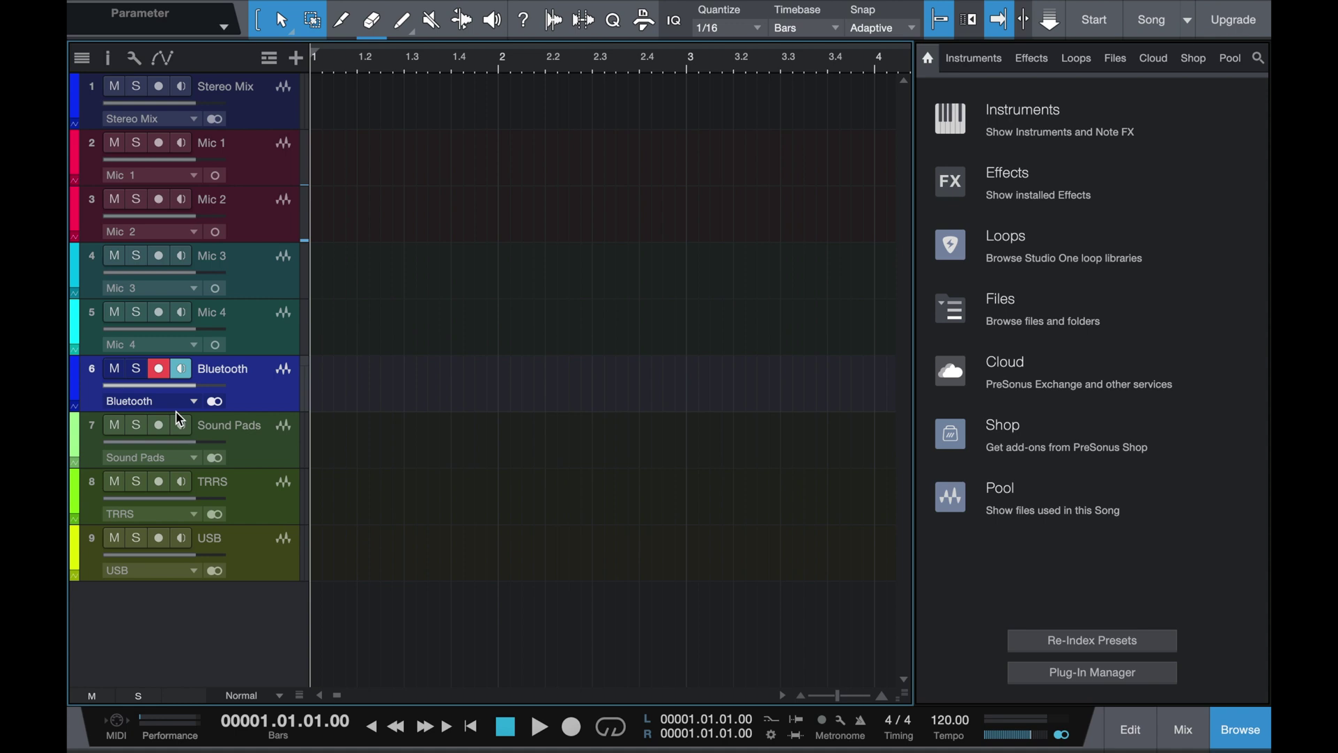
# Color the Sound Pads and TRRS tracks dark blue
pyautogui.click(76, 436)
pyautogui.click(74, 435)
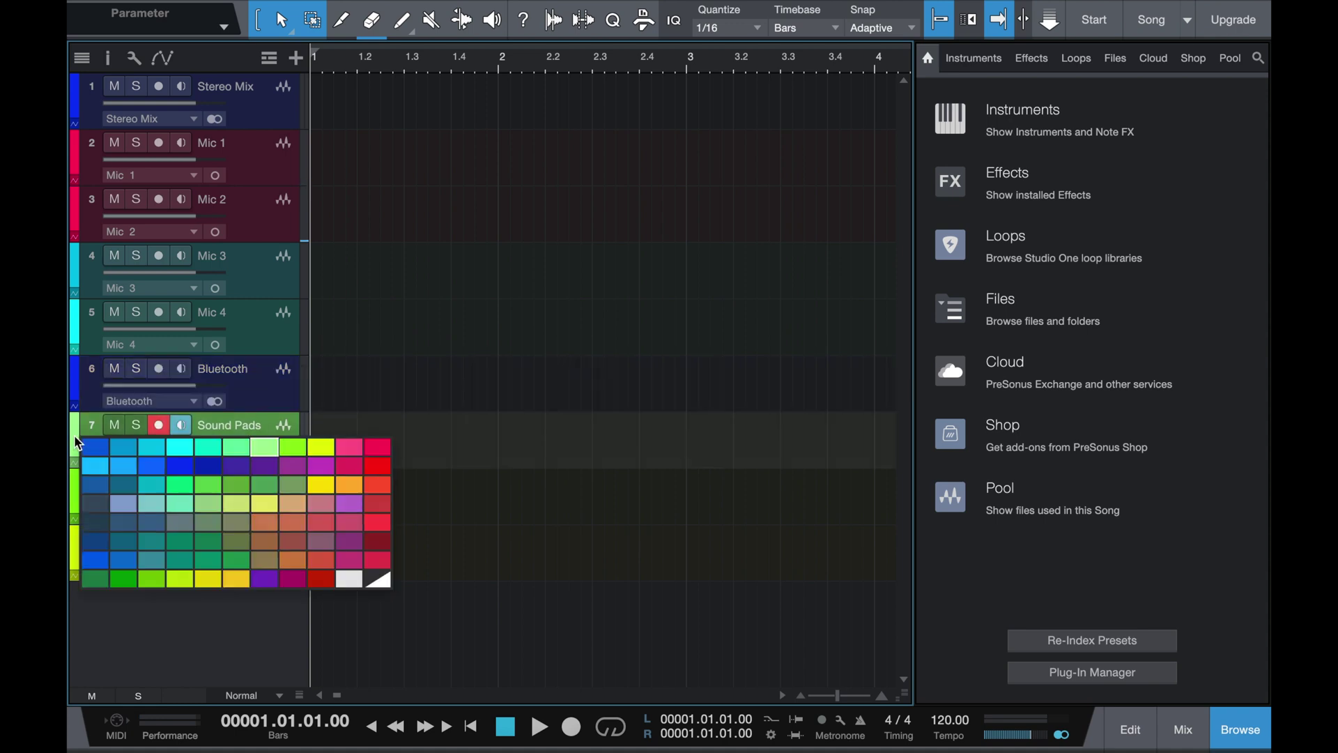
pyautogui.click(183, 465)
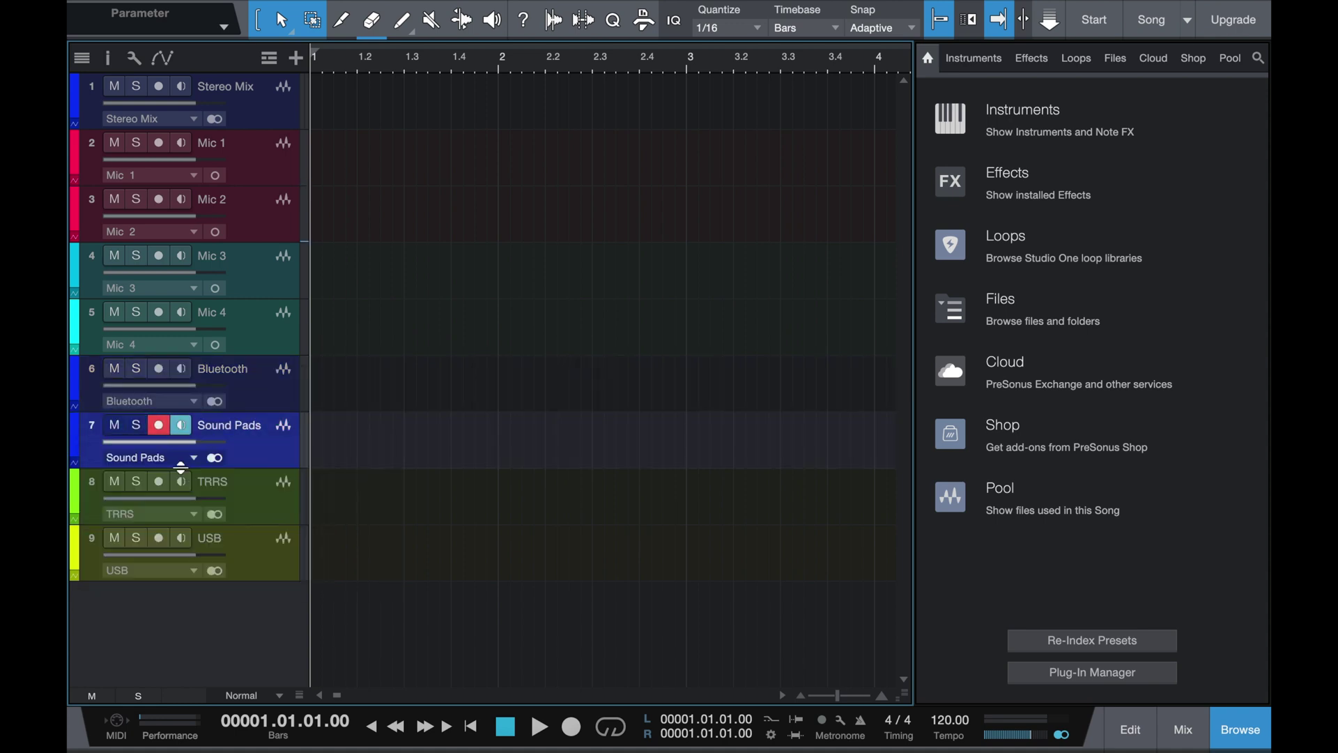
pyautogui.click(74, 446)
pyautogui.click(208, 468)
pyautogui.click(72, 491)
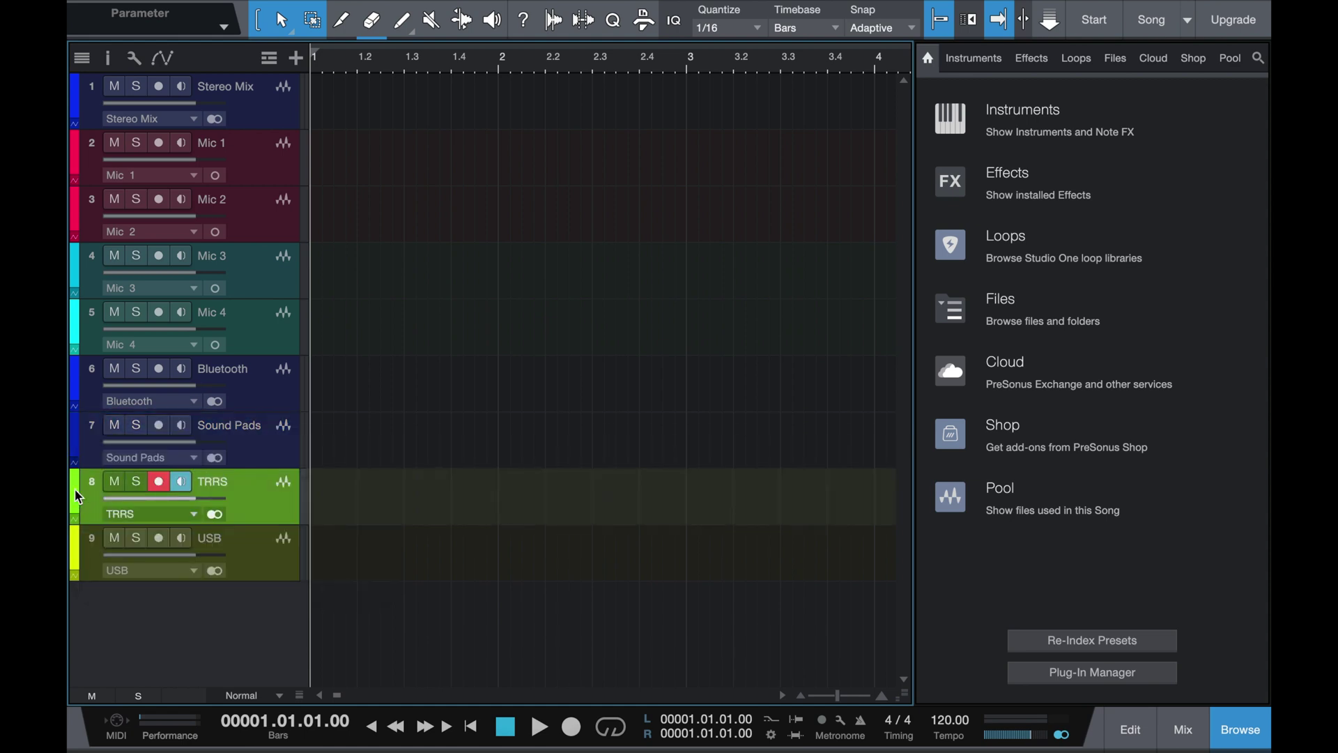
pyautogui.click(74, 489)
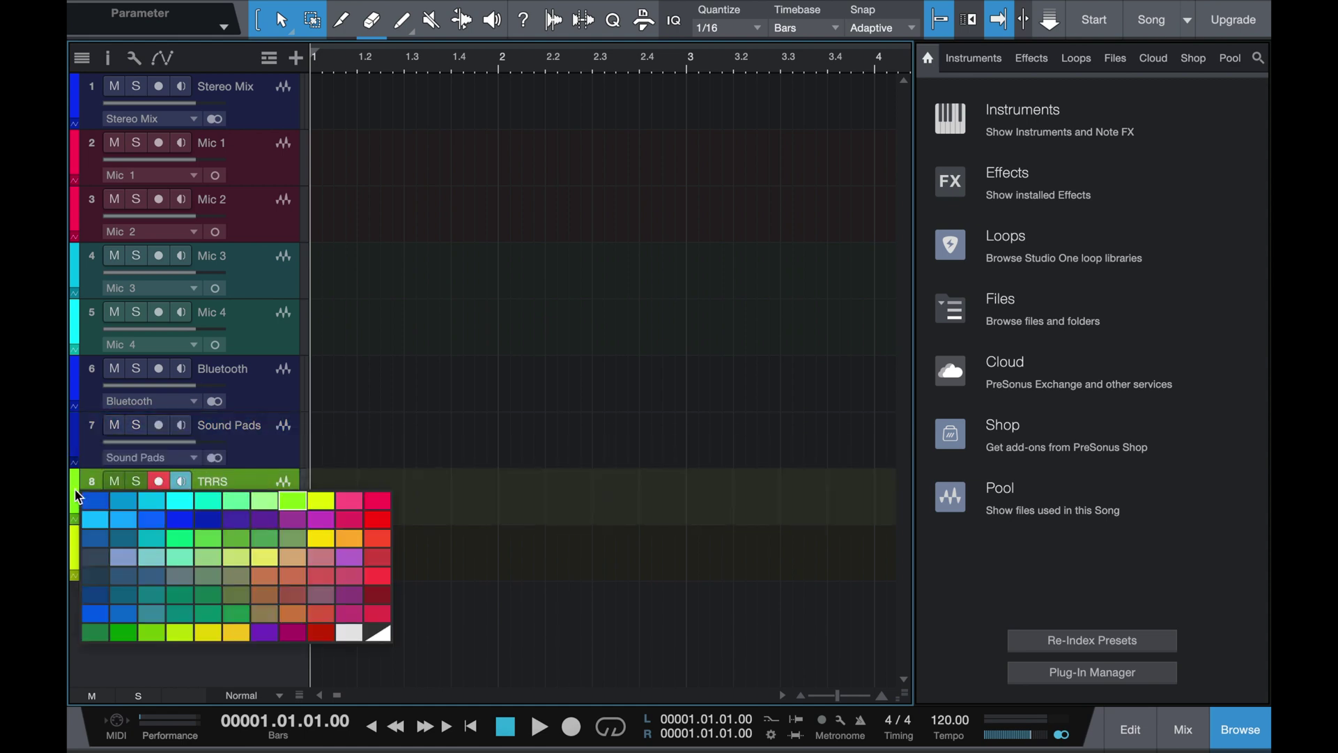
pyautogui.click(212, 521)
# Color the USB track dark blue and the Mic 4 track crimson
pyautogui.click(72, 553)
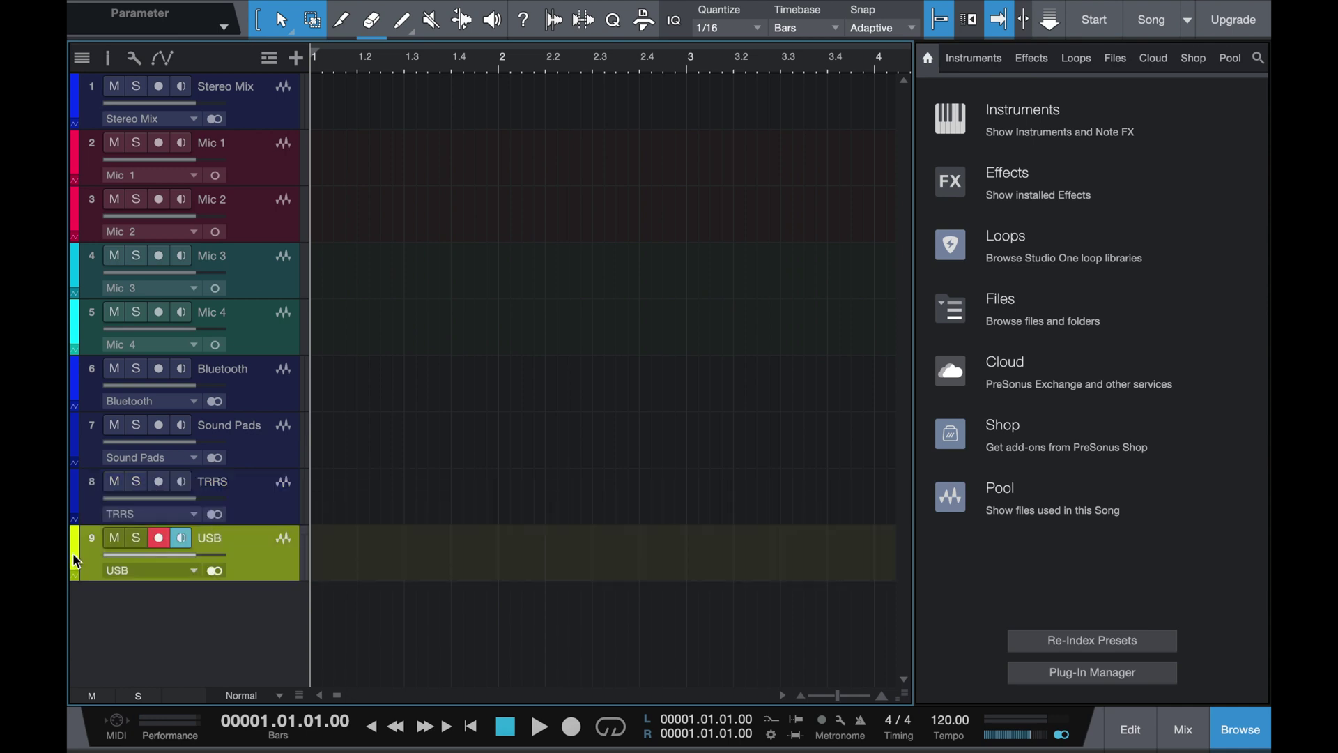
pyautogui.click(72, 554)
pyautogui.click(209, 584)
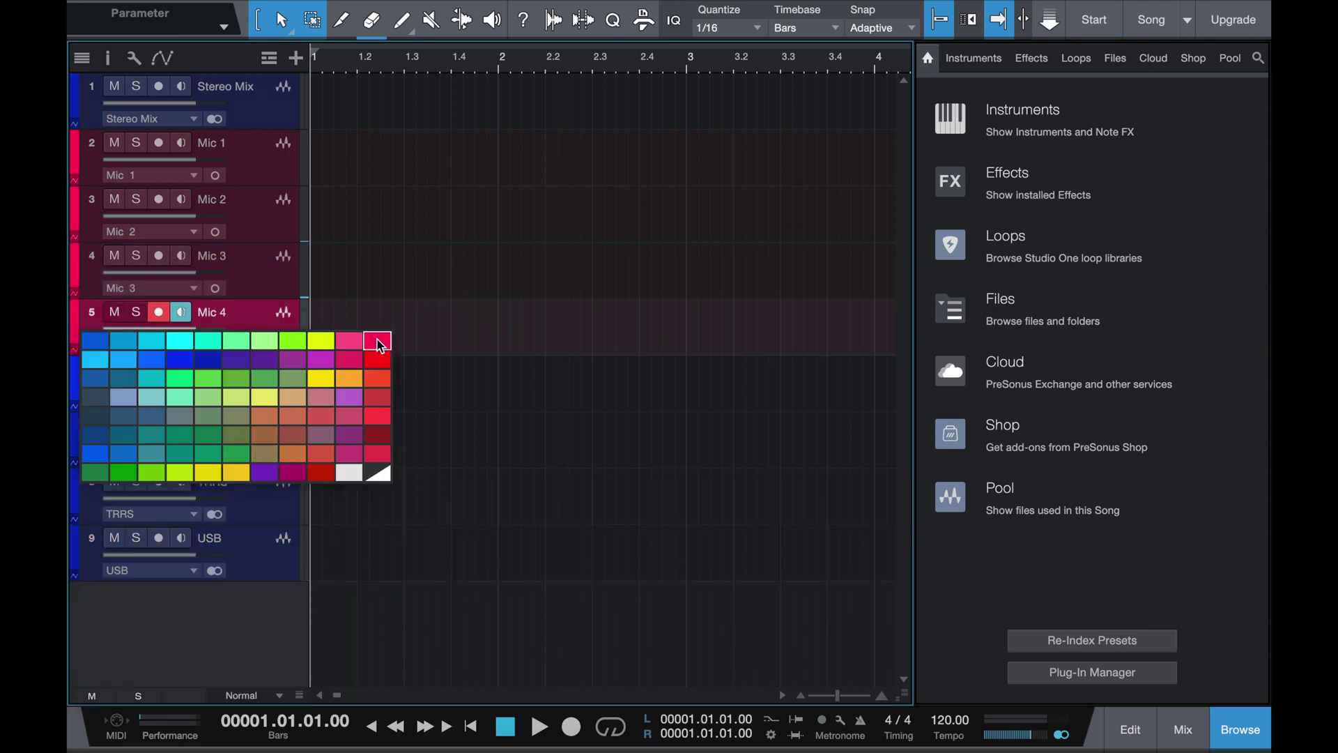
pyautogui.click(378, 343)
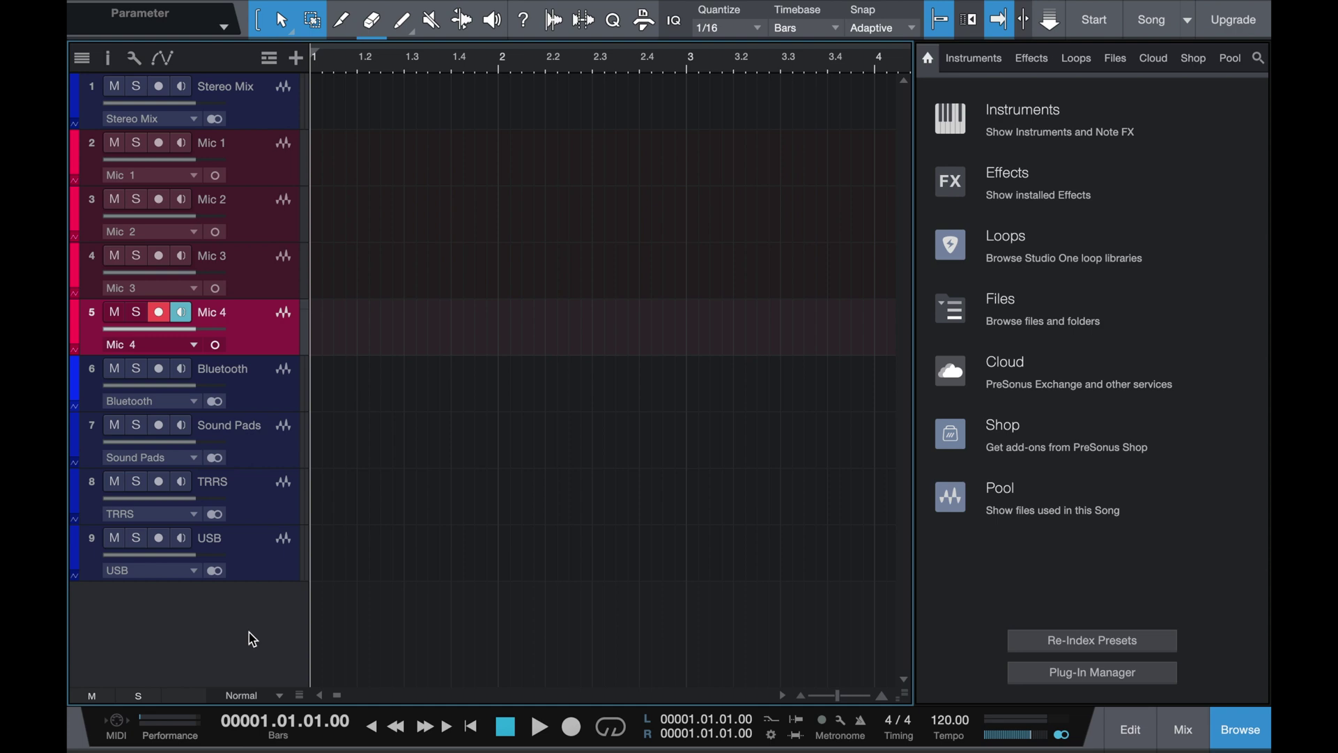
# Start saving the song as a template with the title "Rodecaster Pro Setup"
pyautogui.moveTo(254, 4)
pyautogui.click(214, 10)
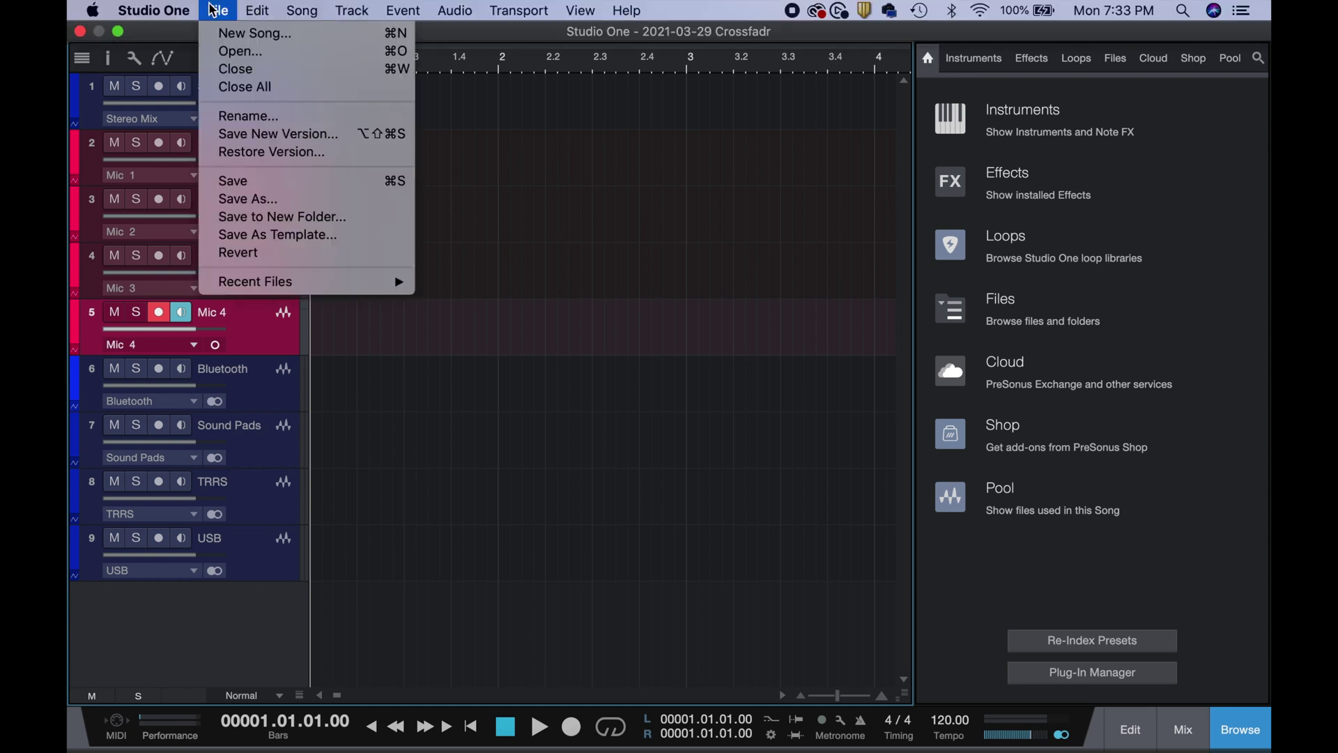
pyautogui.click(266, 236)
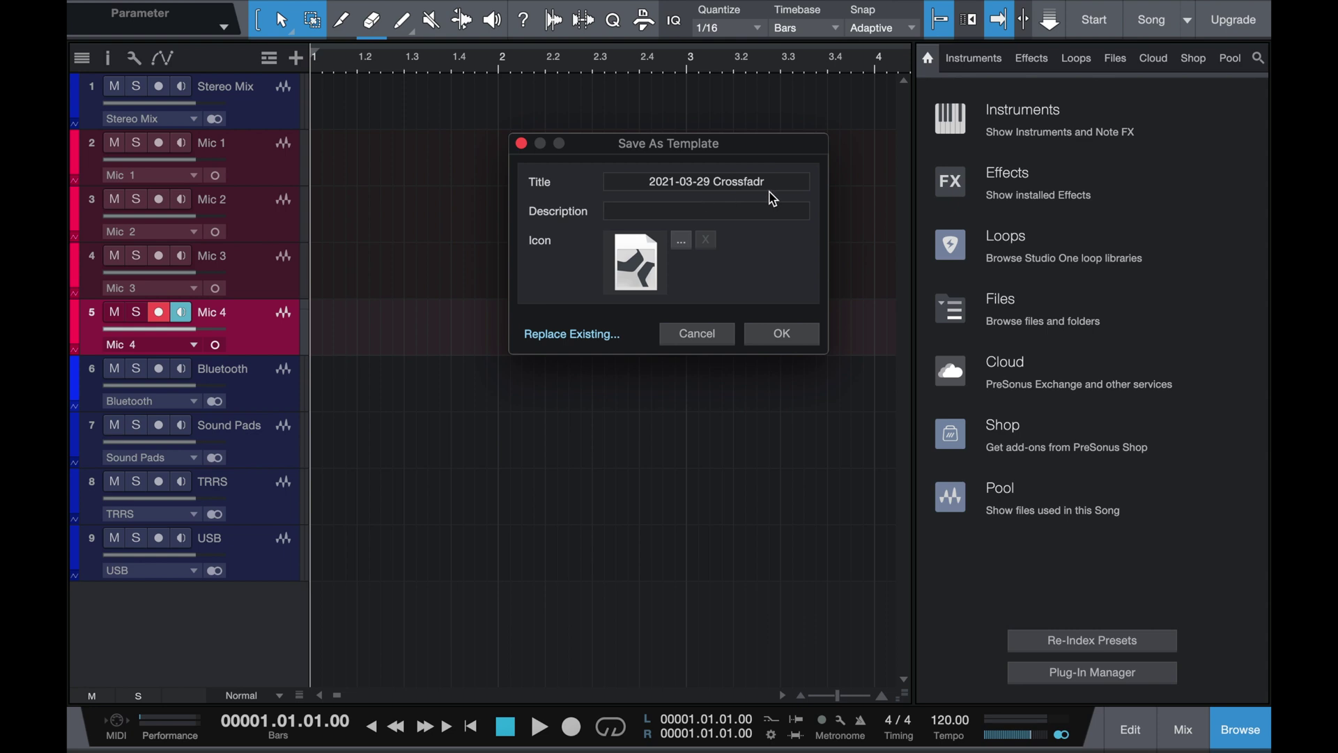
pyautogui.click(733, 178)
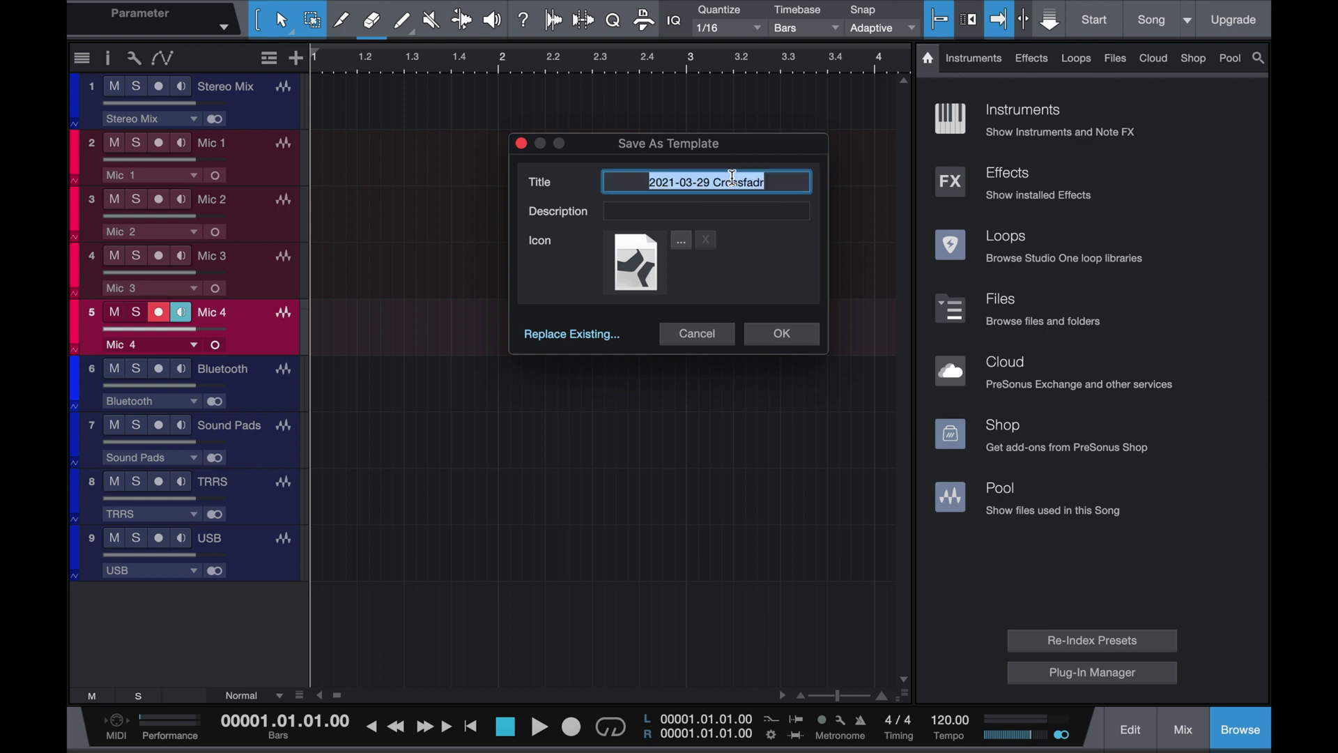
pyautogui.write('Rode')
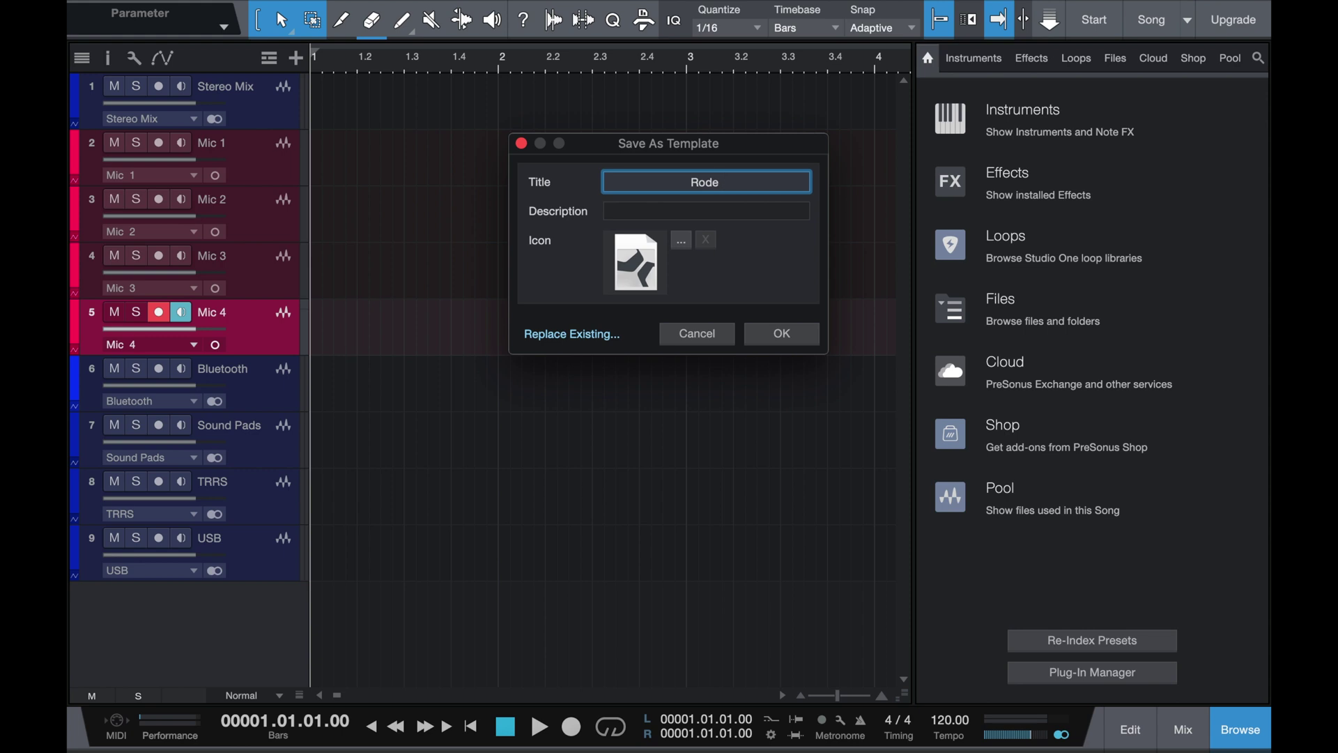
pyautogui.press('BackSpace')
pyautogui.write('C')
pyautogui.press('BackSpace')
pyautogui.write('caster Pro Setup')
# Copy the template title into the description so it reads "Rodecaster Pro Setup"
pyautogui.doubleClick(718, 182)
pyautogui.click(718, 183)
pyautogui.press('super+c')
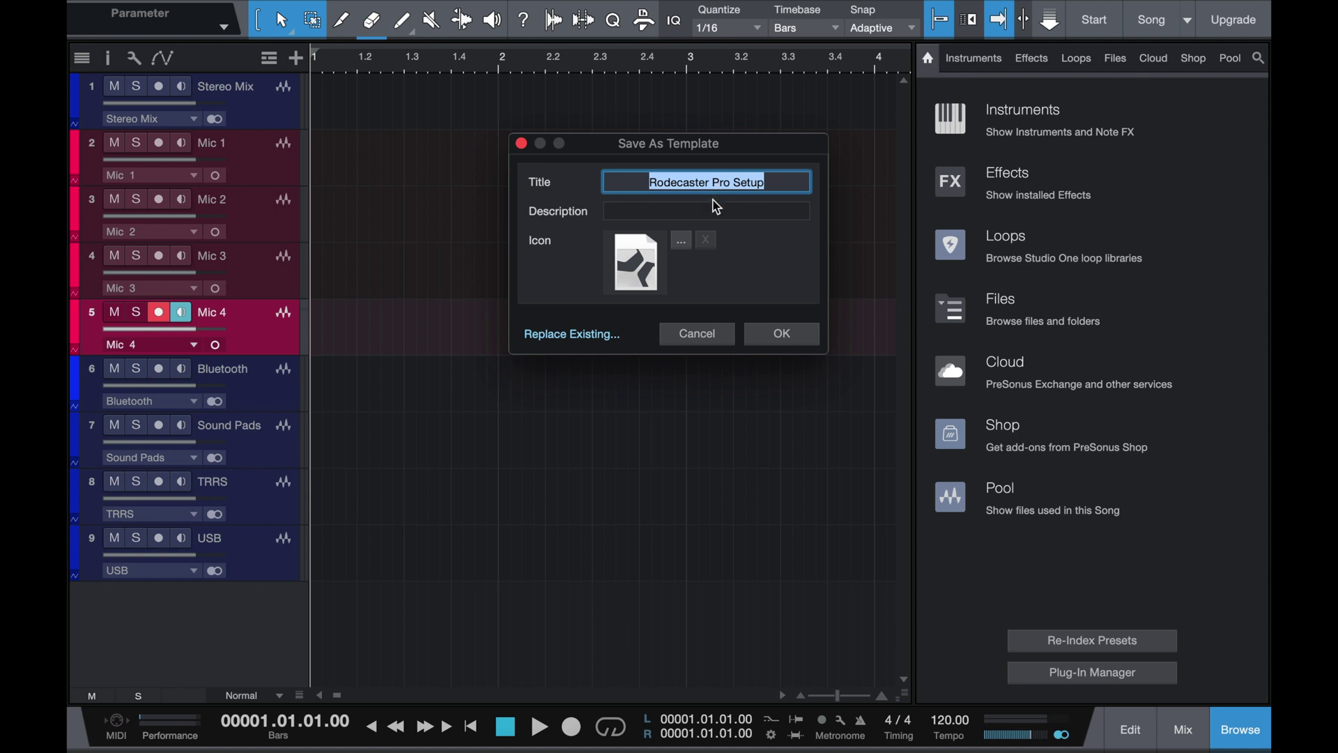
pyautogui.click(708, 205)
pyautogui.press('super+v')
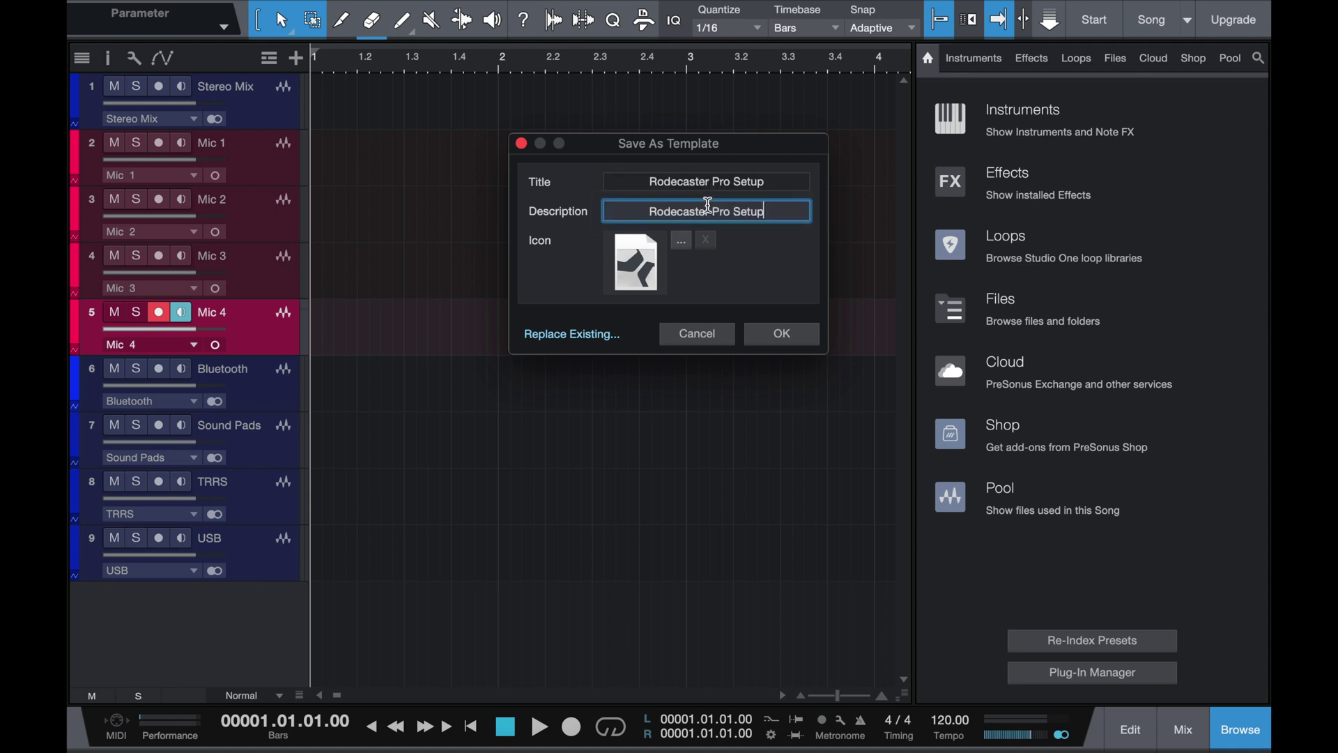
# Browse to the Pictures folder for the template's icon image and show its files as thumbnails
pyautogui.click(644, 272)
pyautogui.click(681, 240)
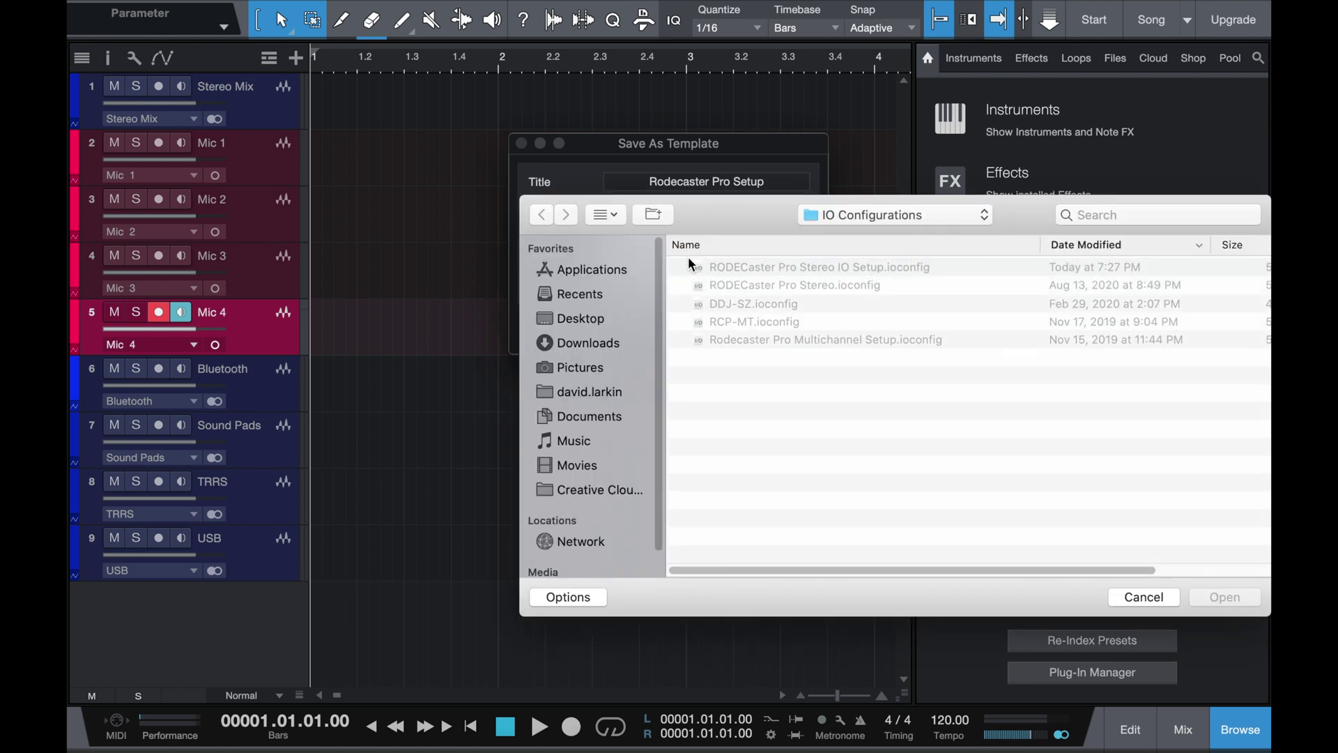
pyautogui.click(579, 367)
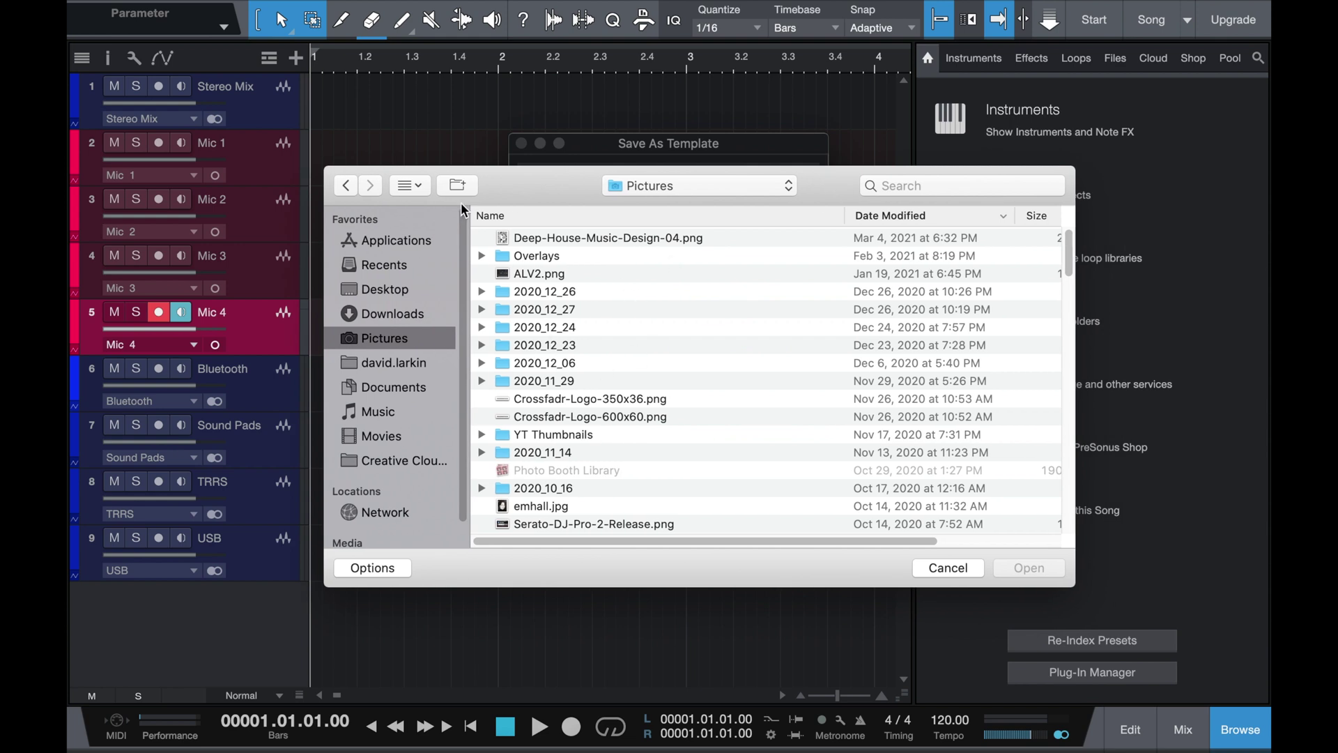
pyautogui.click(420, 184)
pyautogui.click(420, 184)
# Use rodecaster.jpg as the template icon, scaled to the allowed image size, and save the template
pyautogui.scroll(-5, 652, 402)
pyautogui.scroll(-5, 653, 401)
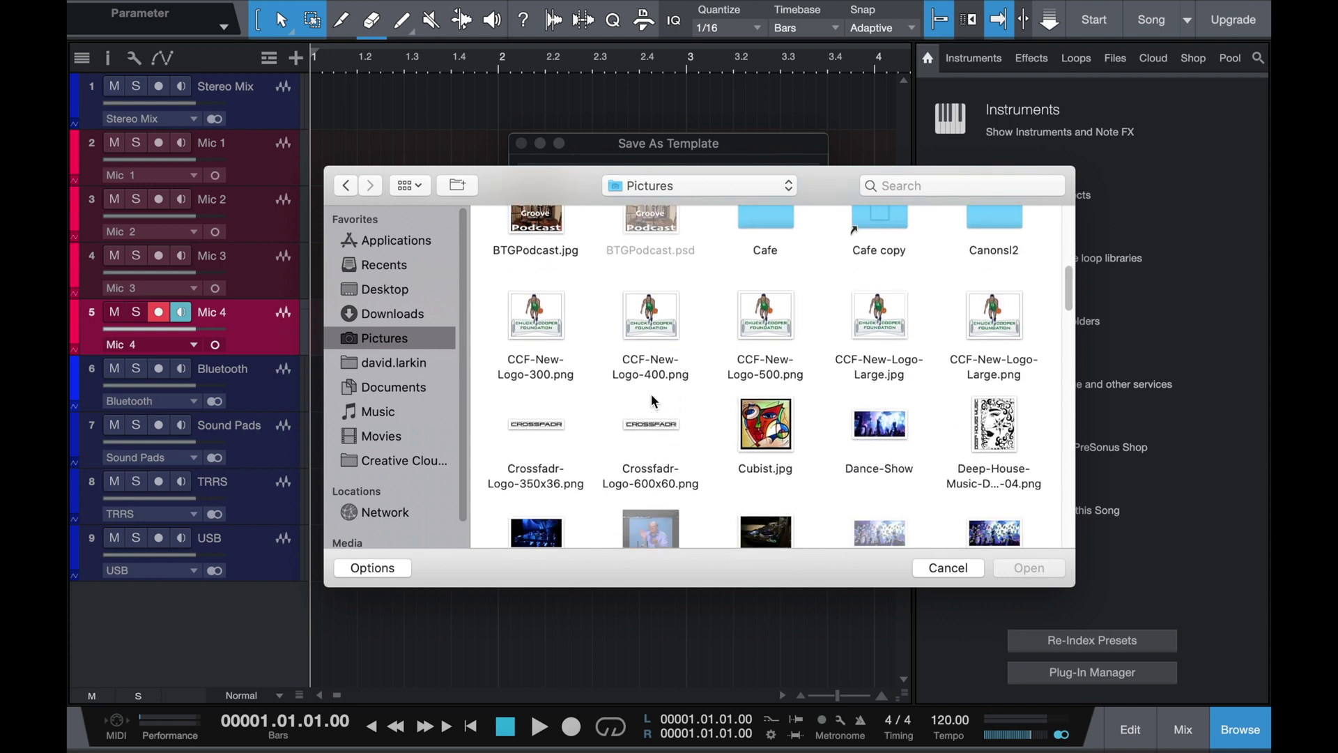
pyautogui.scroll(-15, 651, 394)
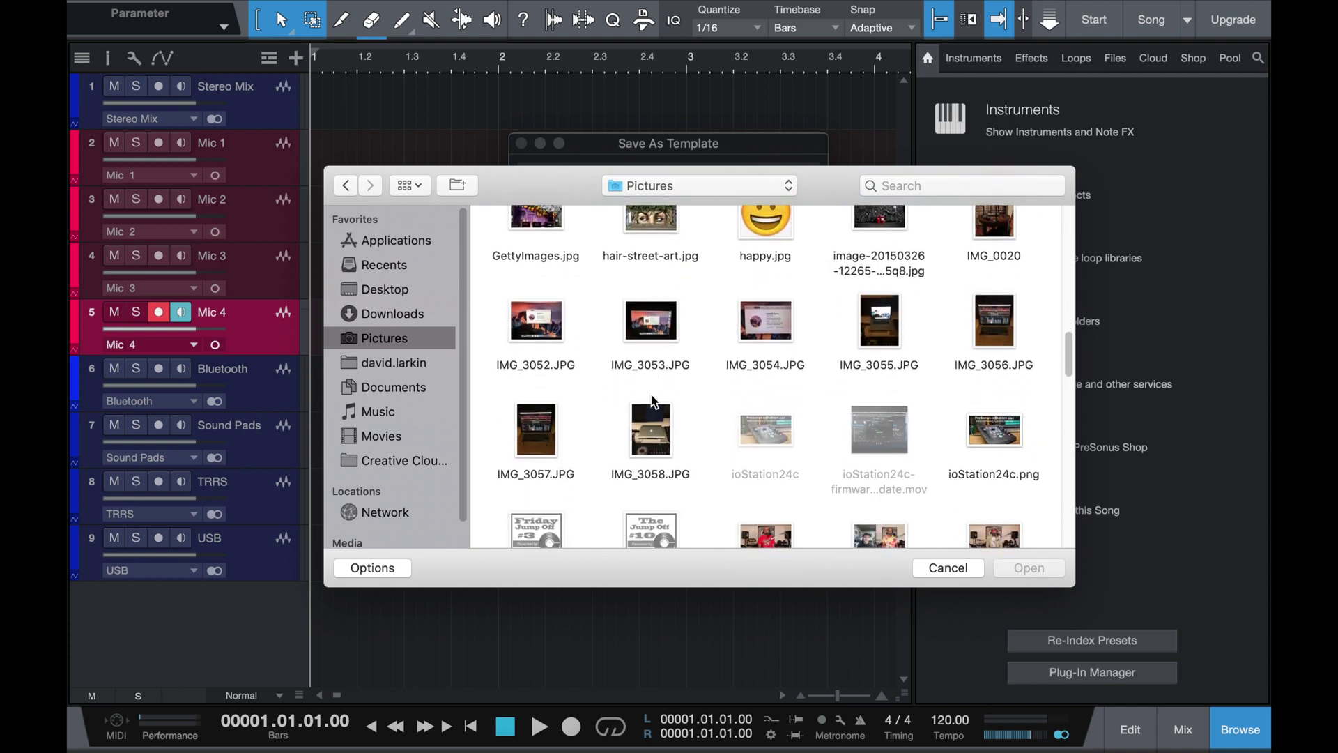
pyautogui.scroll(-12, 651, 394)
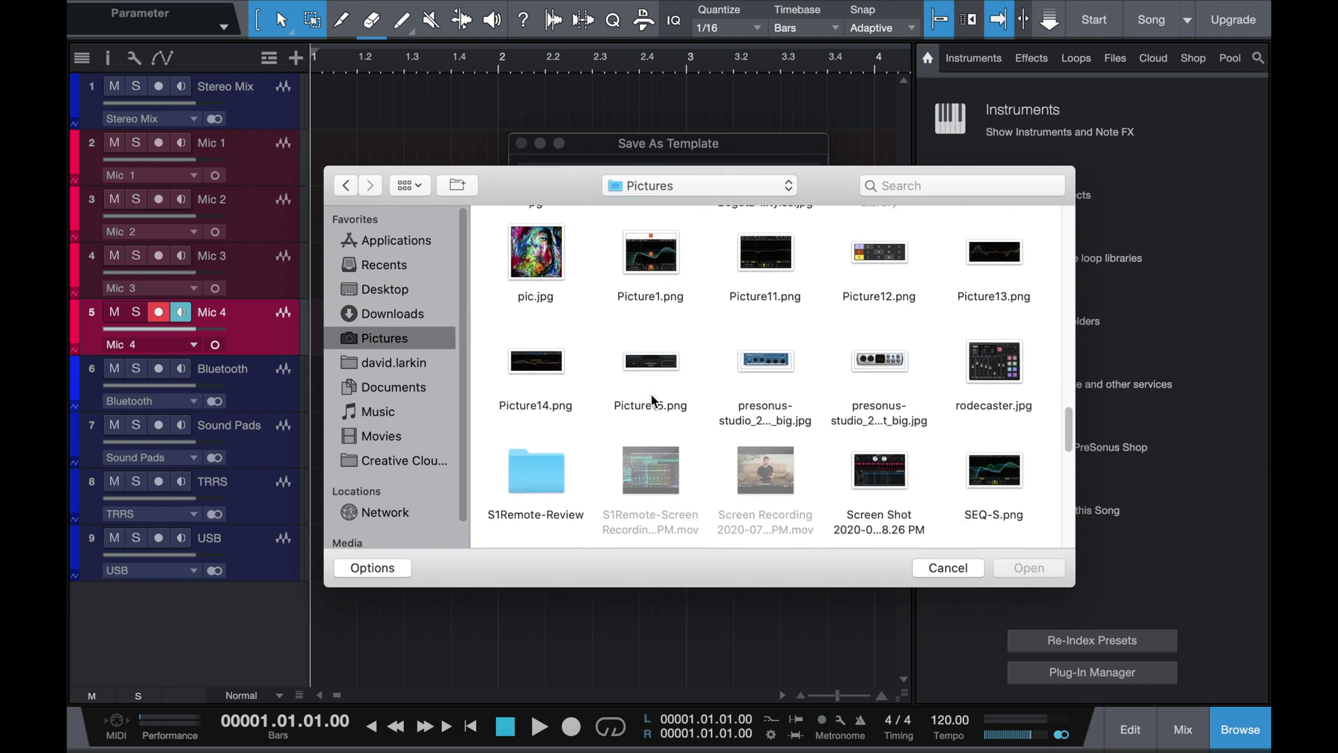
pyautogui.doubleClick(990, 374)
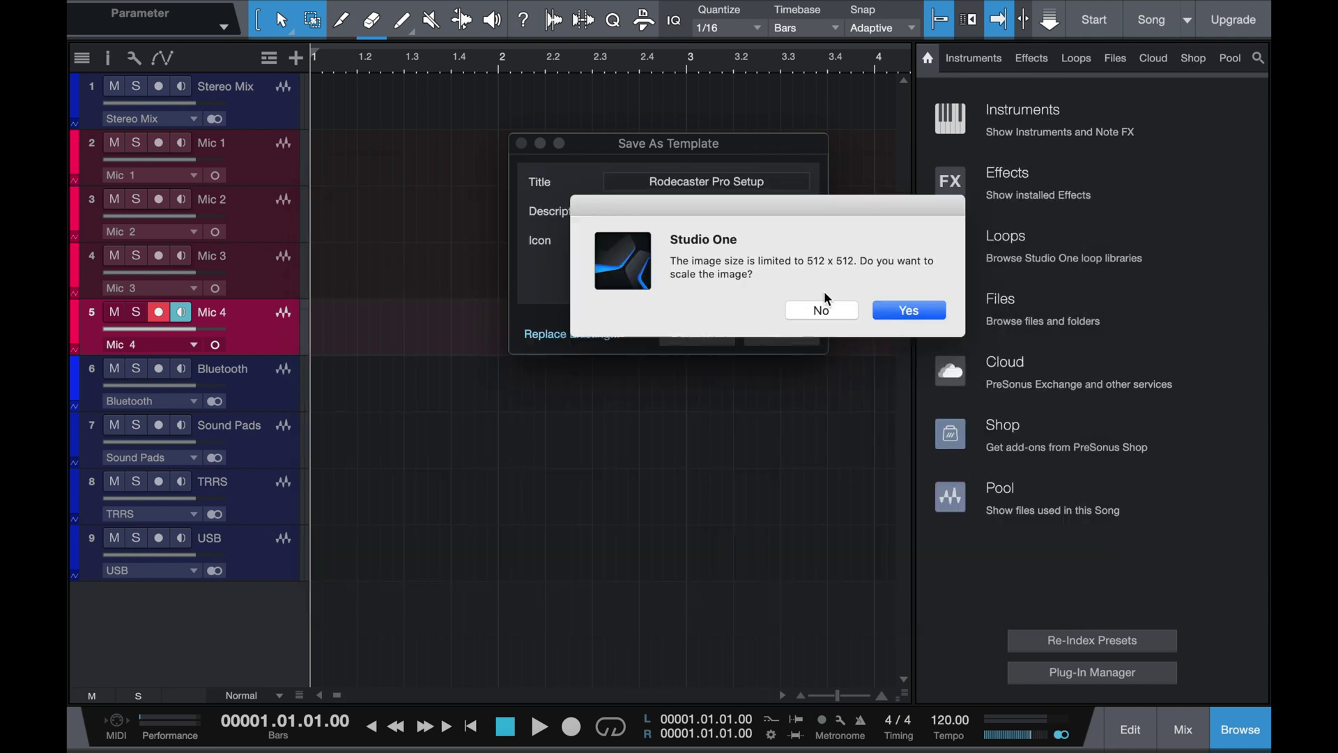
pyautogui.click(929, 312)
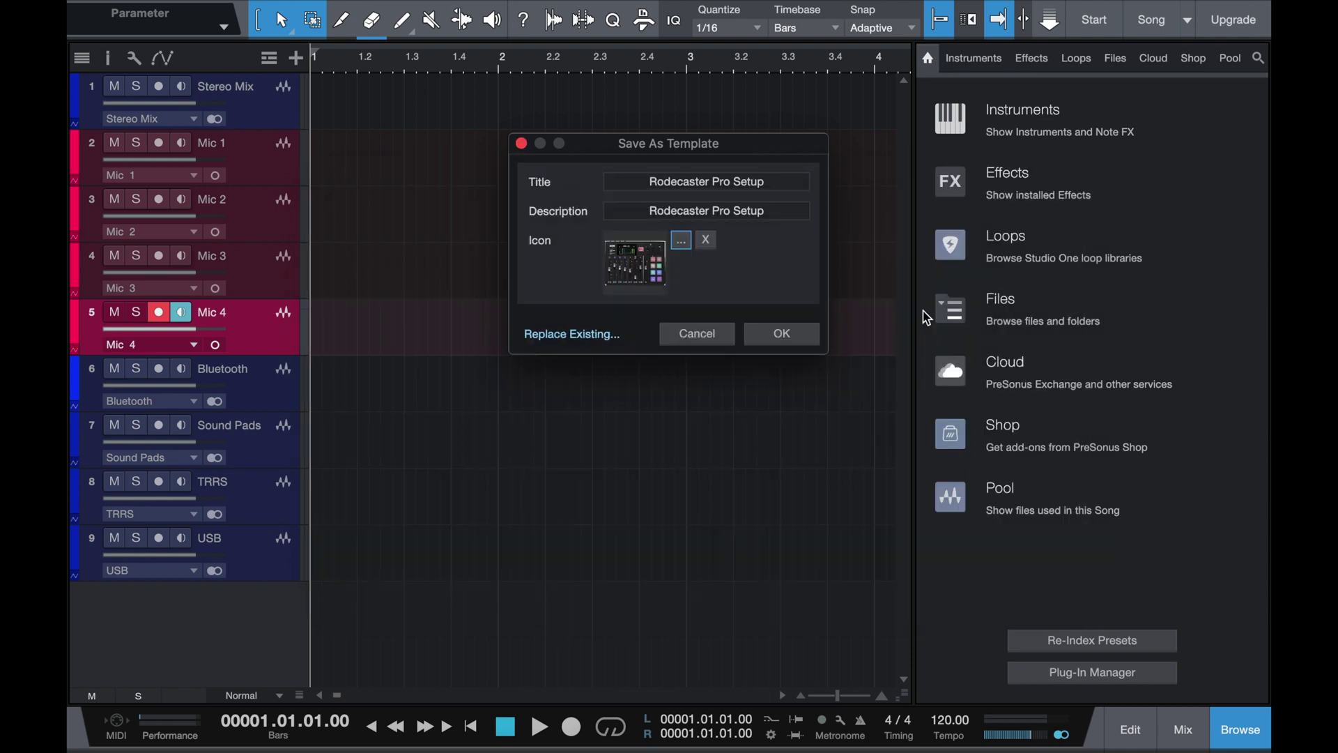
pyautogui.click(782, 334)
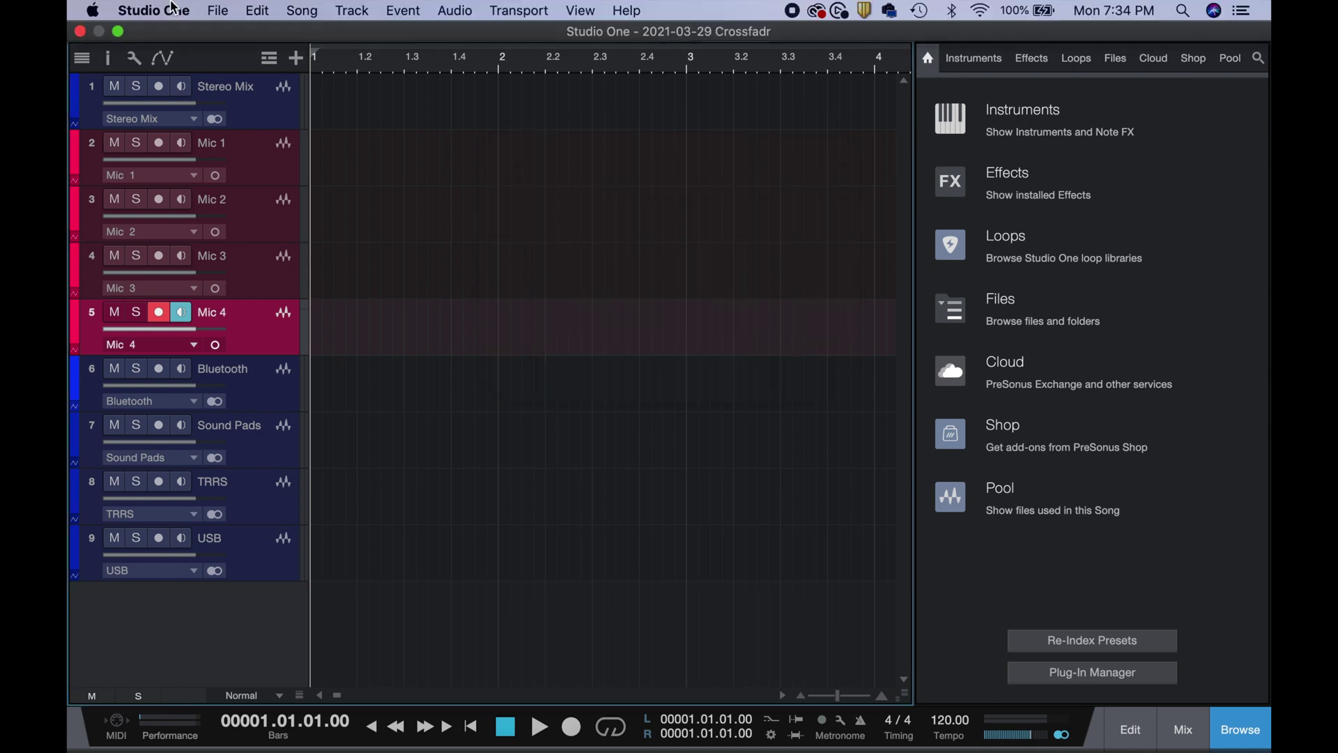
# Check the user templates offered for a new song for Rodecaster Pro Setup, without creating a song
pyautogui.click(212, 9)
pyautogui.click(254, 33)
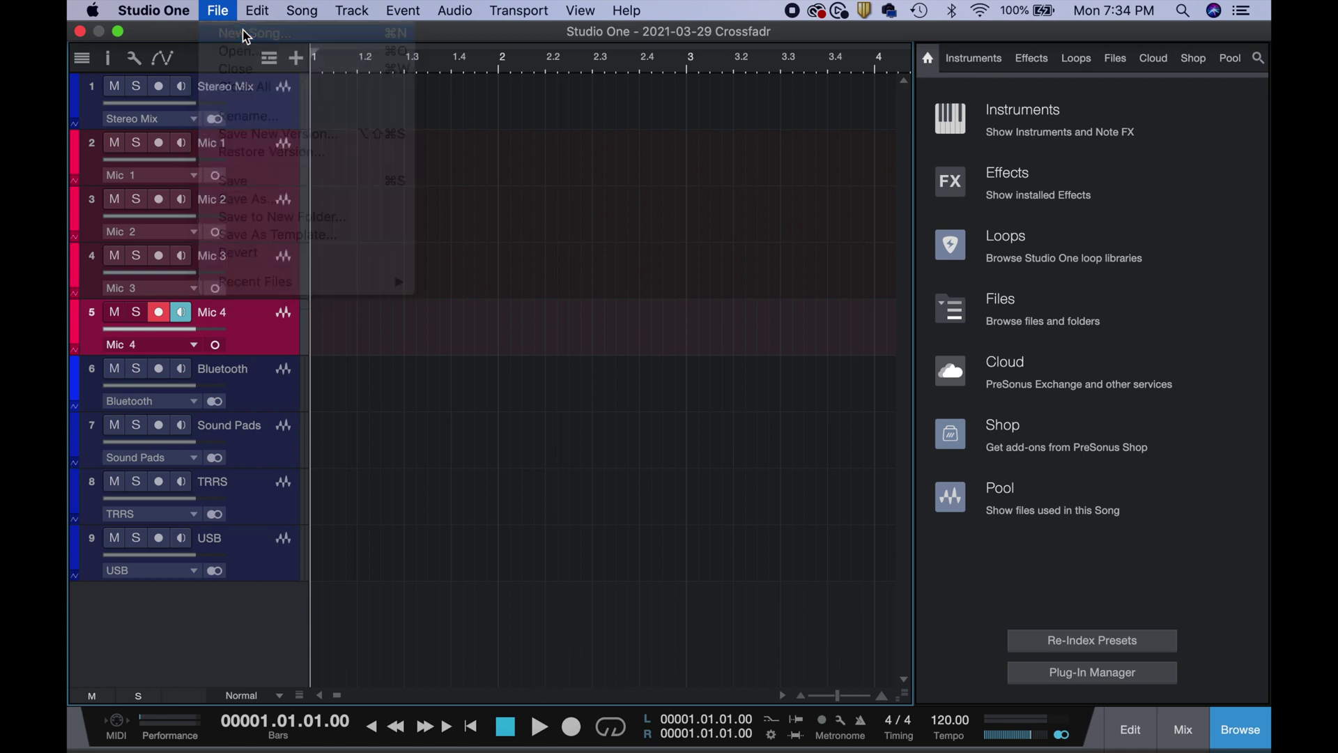
pyautogui.click(695, 159)
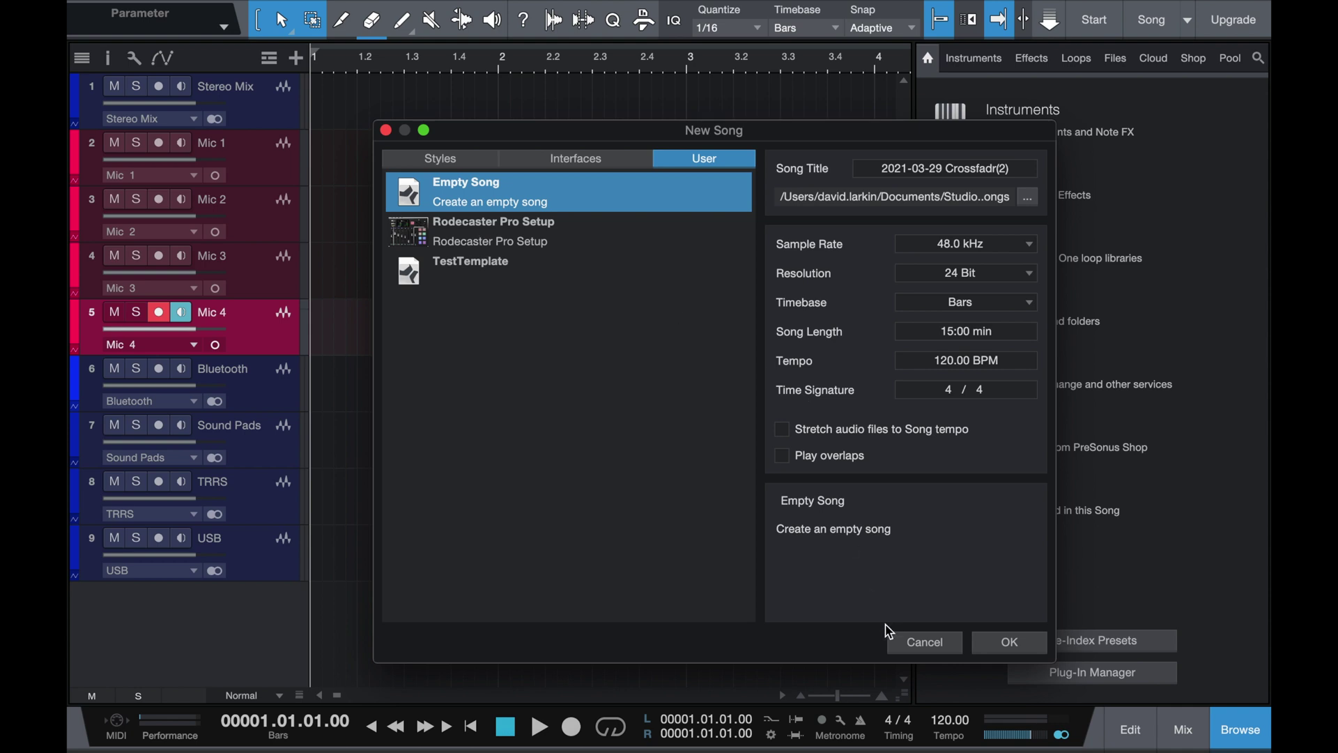
pyautogui.click(924, 642)
# Close the open song without saving its changes
pyautogui.click(218, 10)
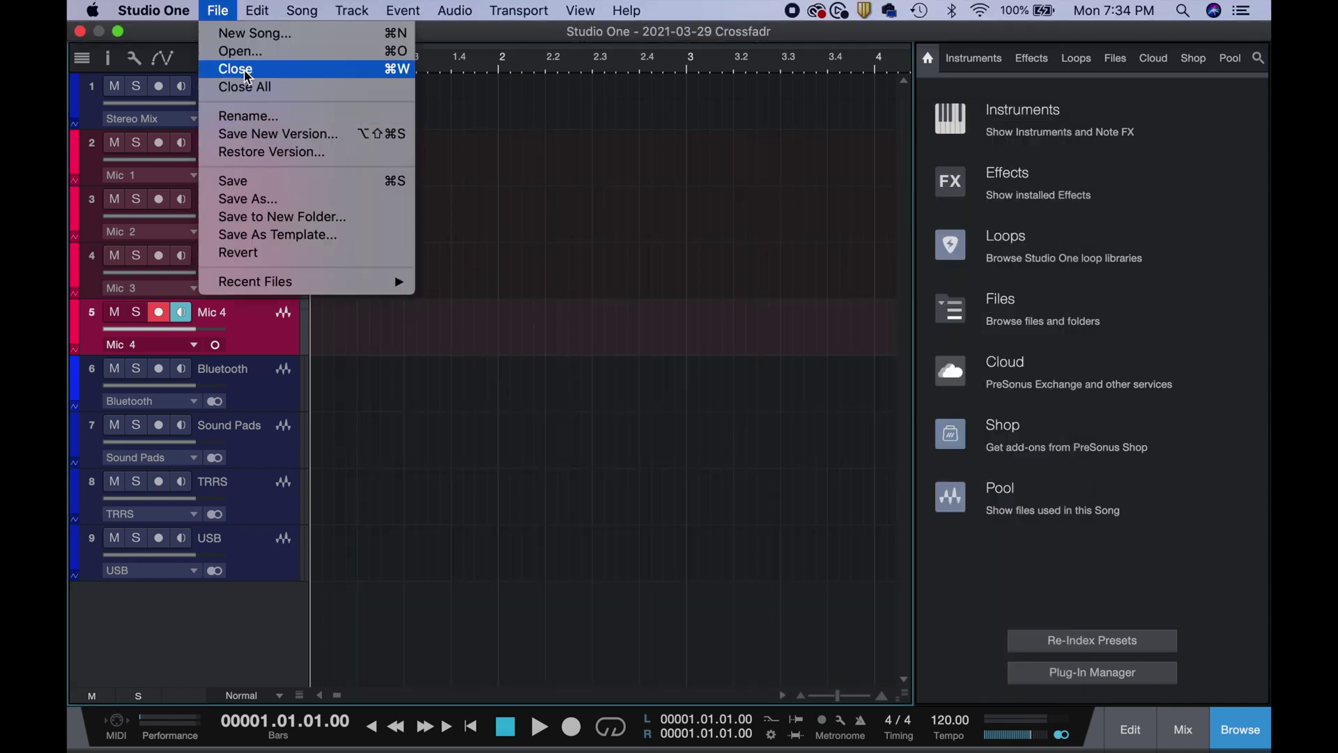
pyautogui.click(248, 93)
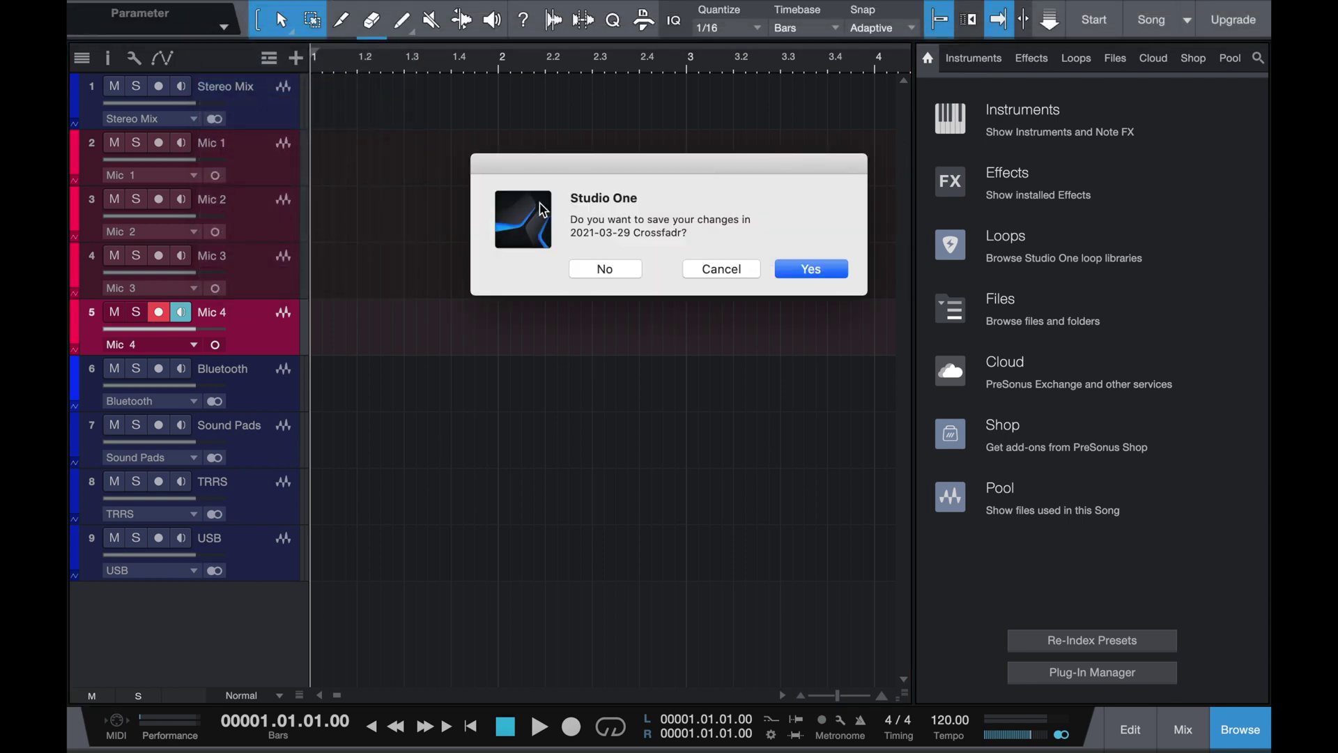
pyautogui.click(606, 269)
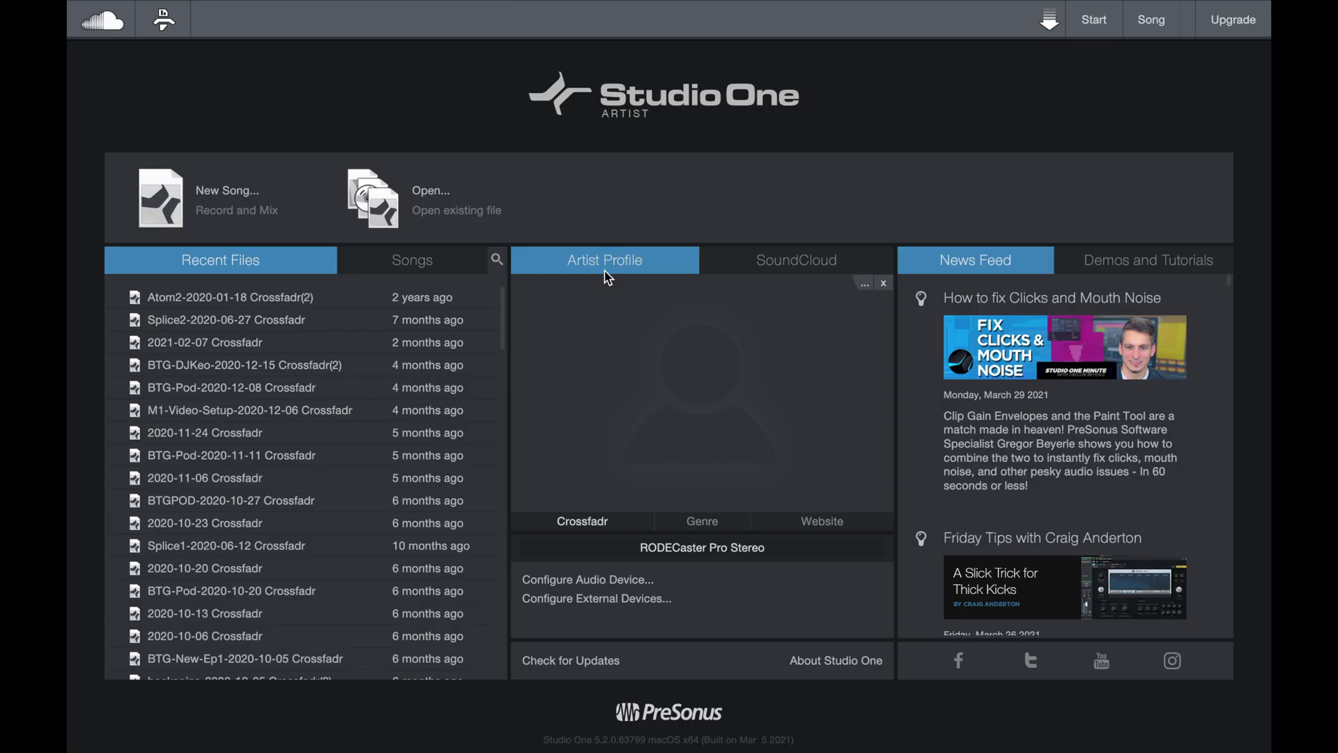
# Compare the interface and user templates for a new song, select Rodecaster Pro Setup, and cancel without creating it
pyautogui.click(223, 198)
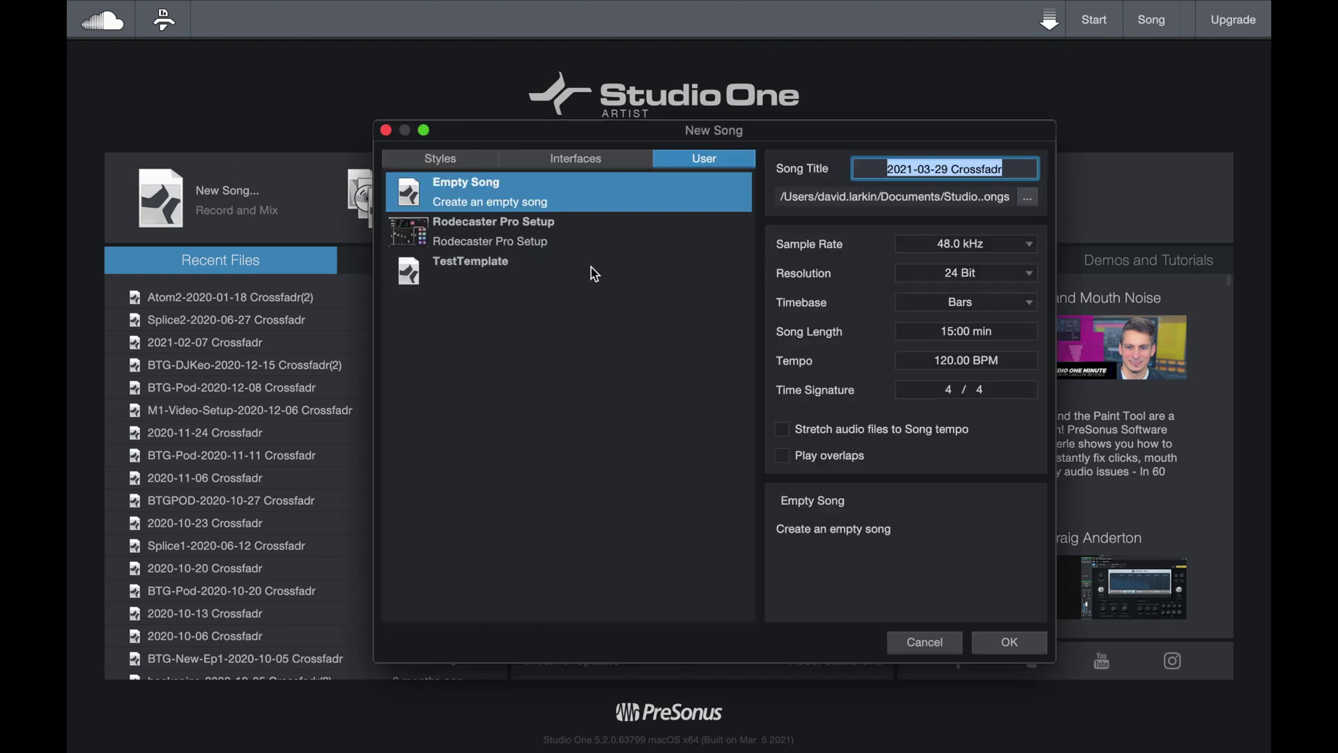
pyautogui.click(576, 160)
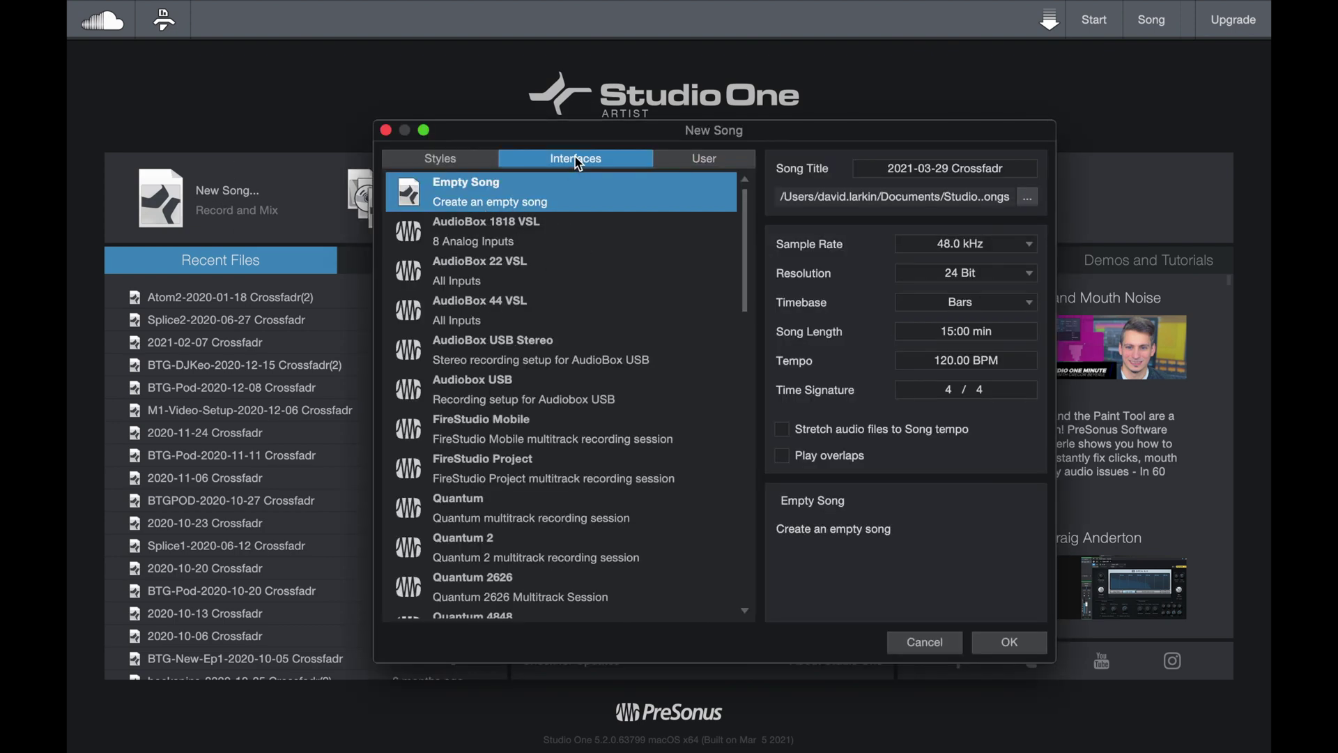
pyautogui.click(723, 162)
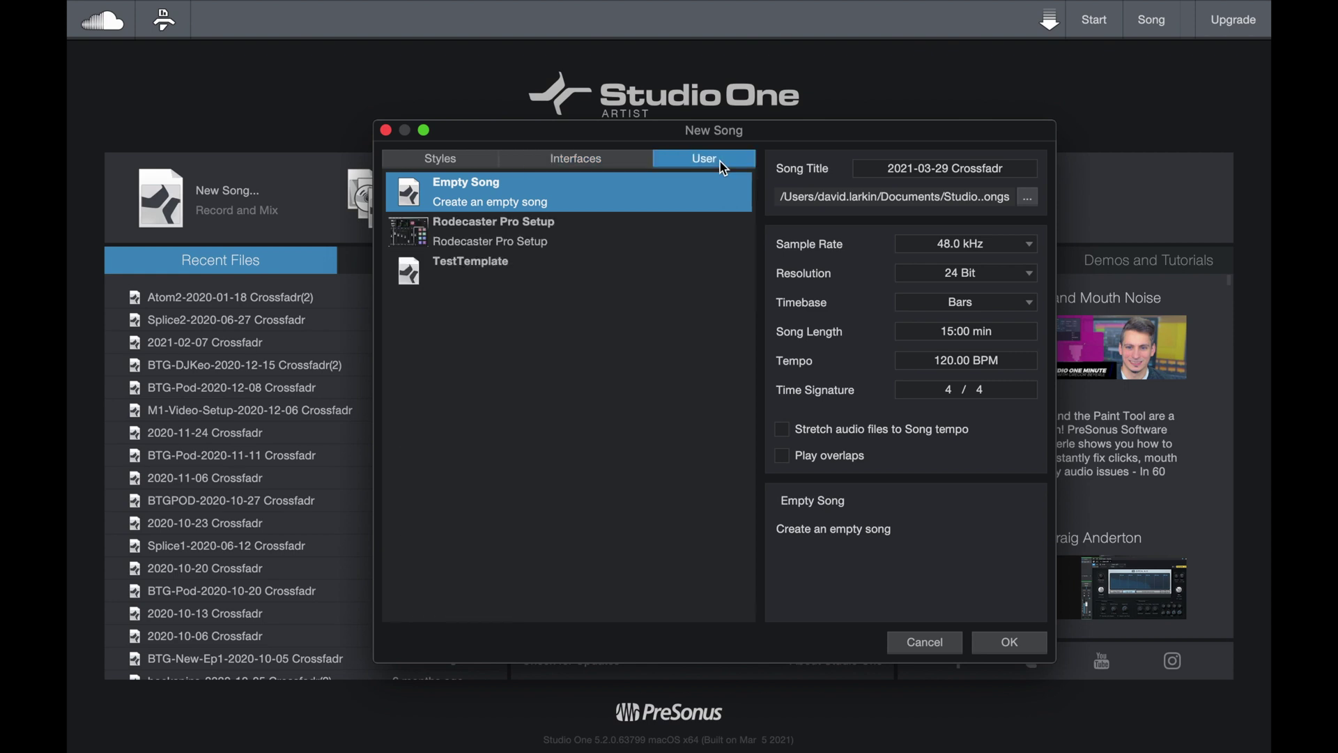
pyautogui.click(481, 227)
pyautogui.click(922, 639)
# Set the audio playback device to Built-in Output and accept the preferences
pyautogui.click(723, 551)
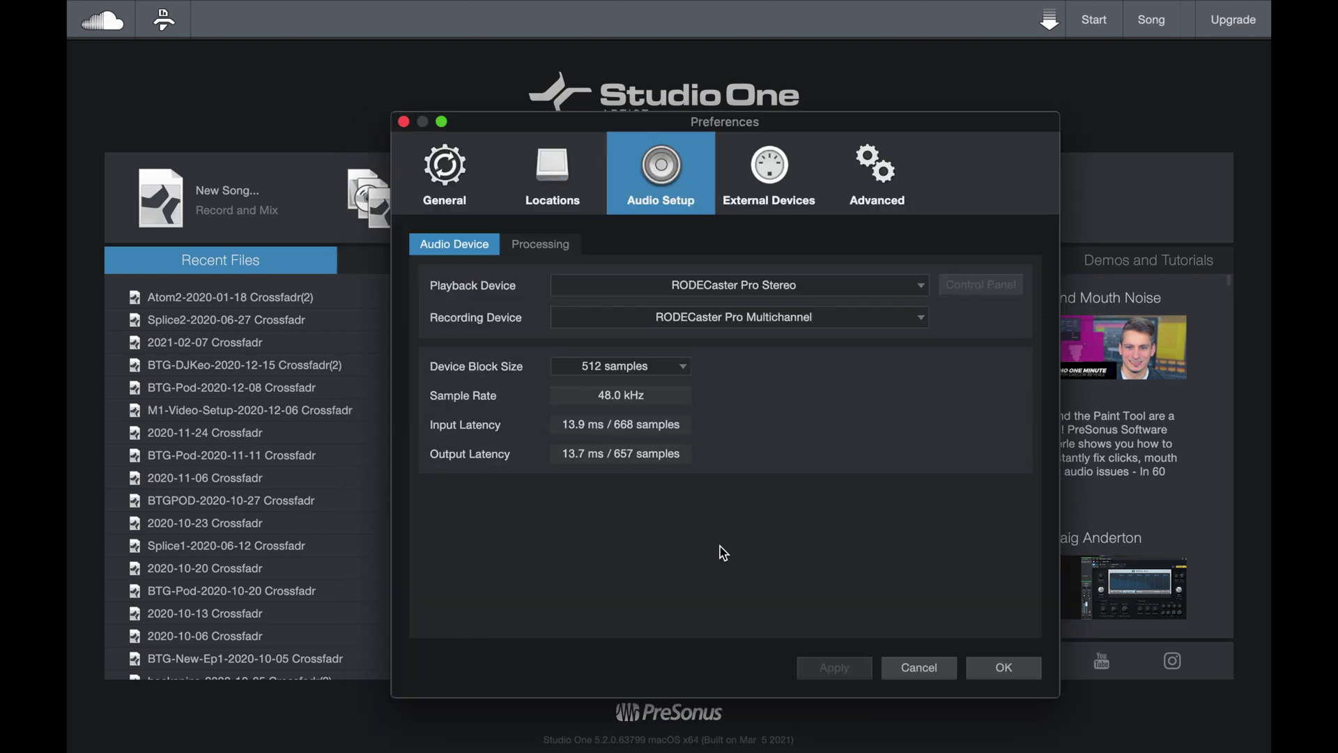
pyautogui.click(711, 285)
pyautogui.click(714, 310)
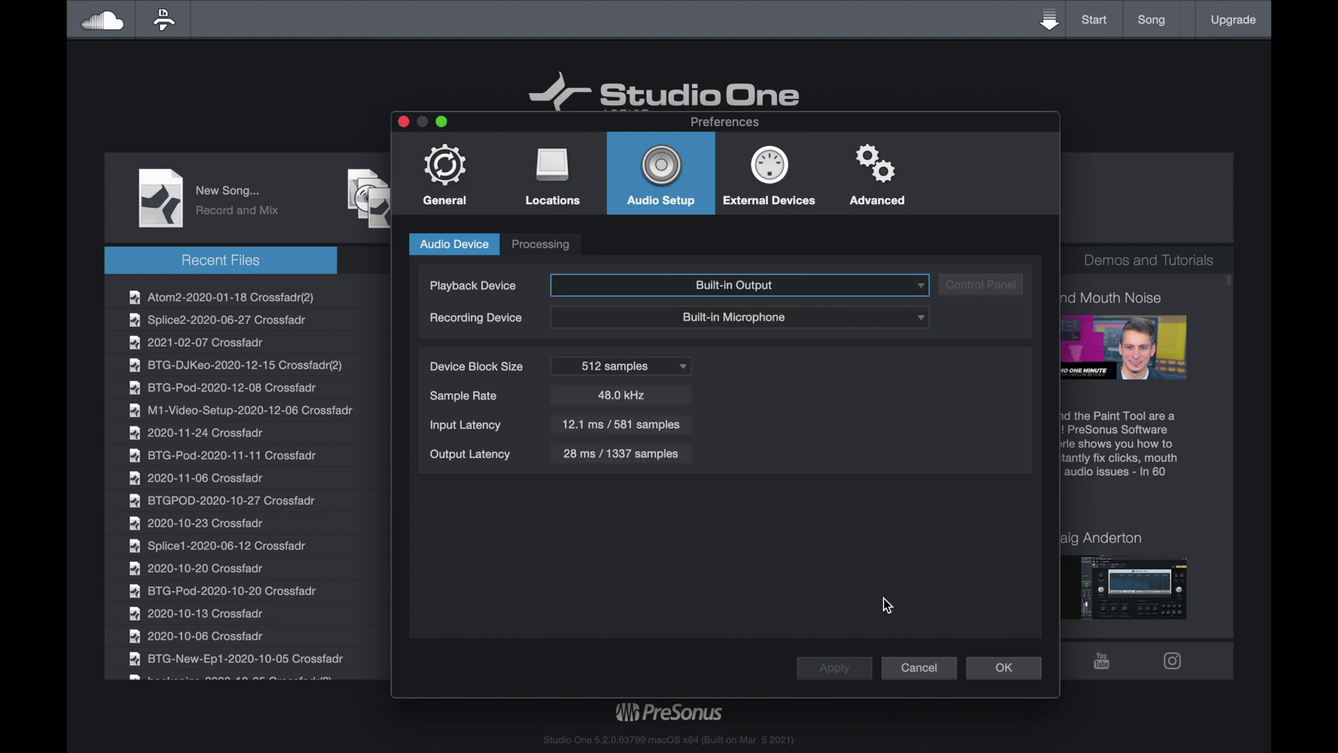
pyautogui.click(1003, 667)
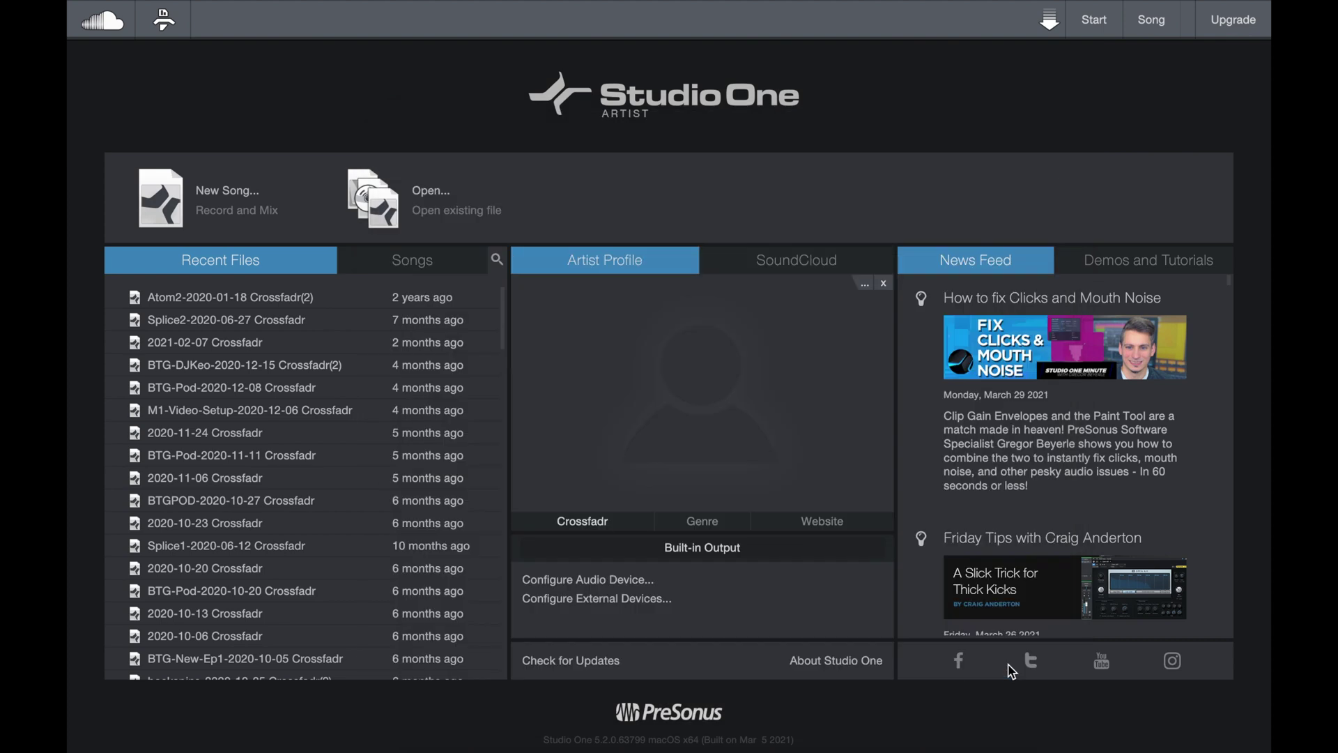
# Quit and relaunch Studio One 5, decline reconnecting the external devices, and show the start page full screen
pyautogui.click(129, 12)
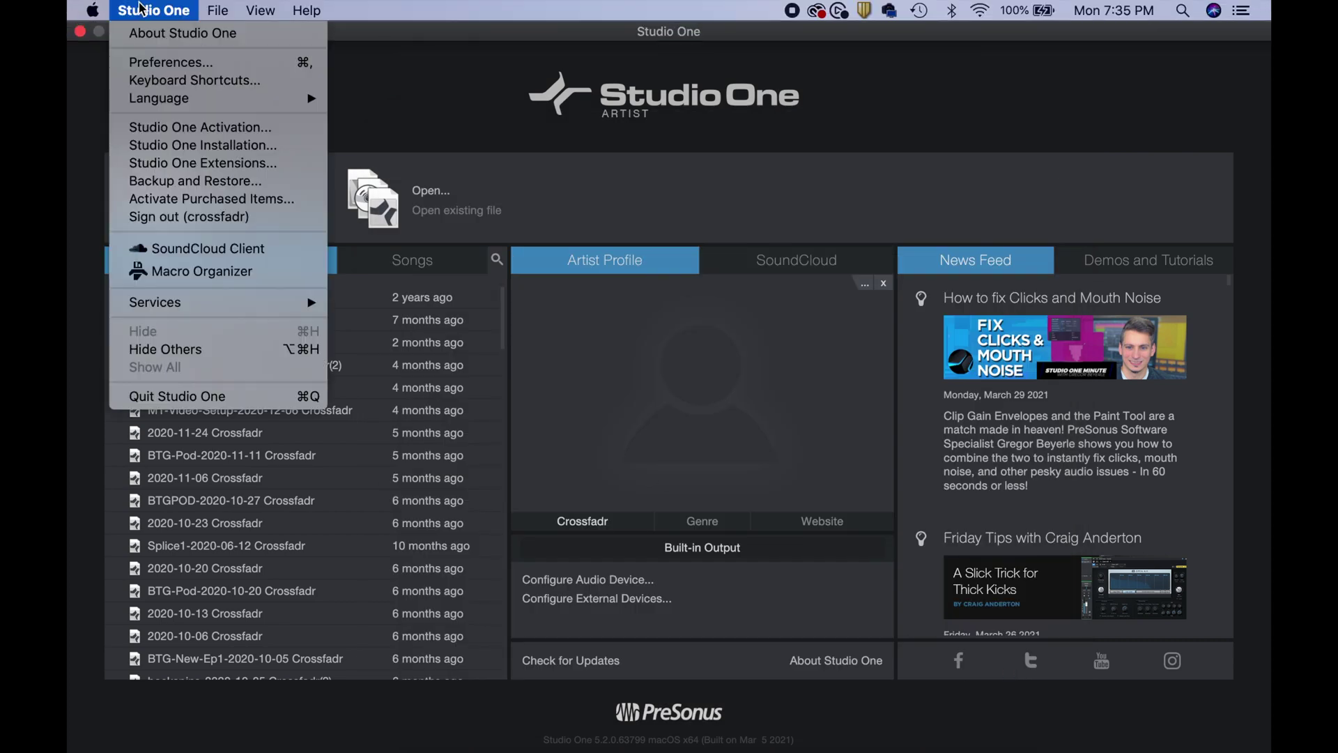
pyautogui.click(174, 395)
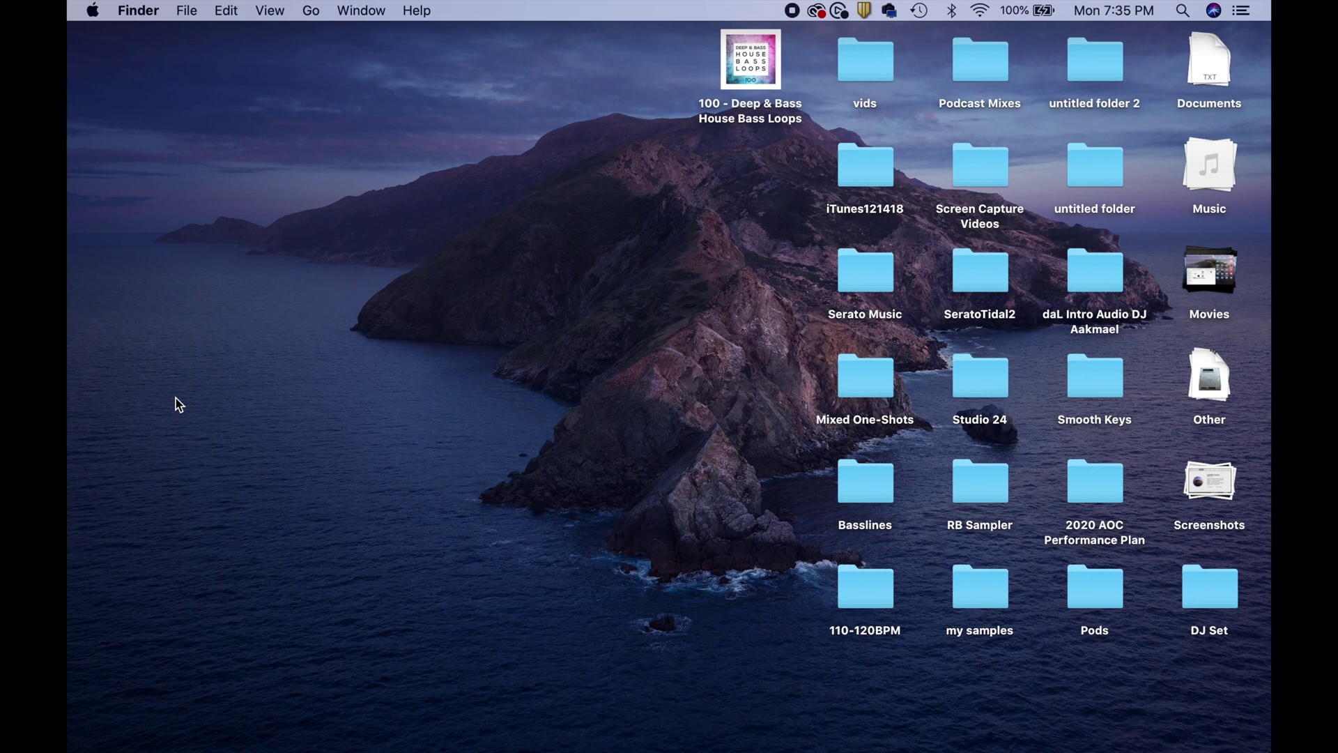
pyautogui.moveTo(671, 750)
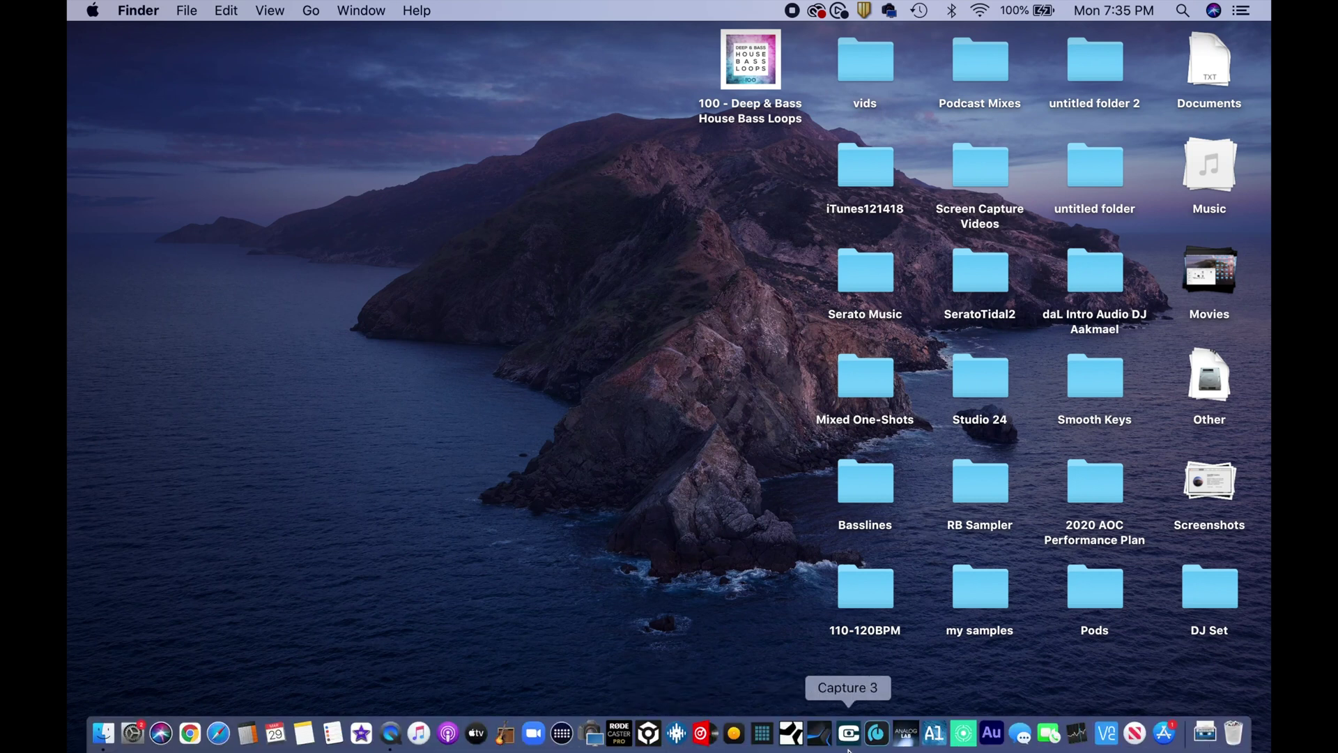
pyautogui.click(819, 733)
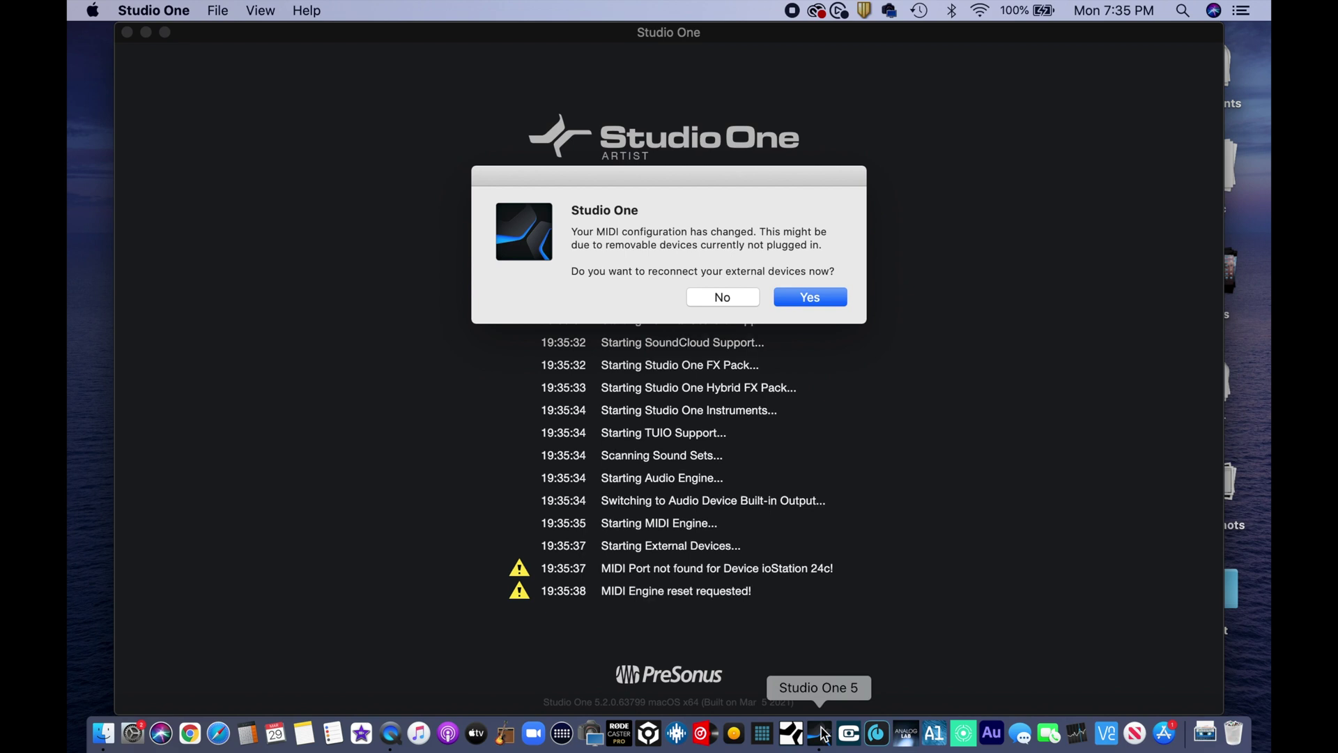
pyautogui.click(722, 297)
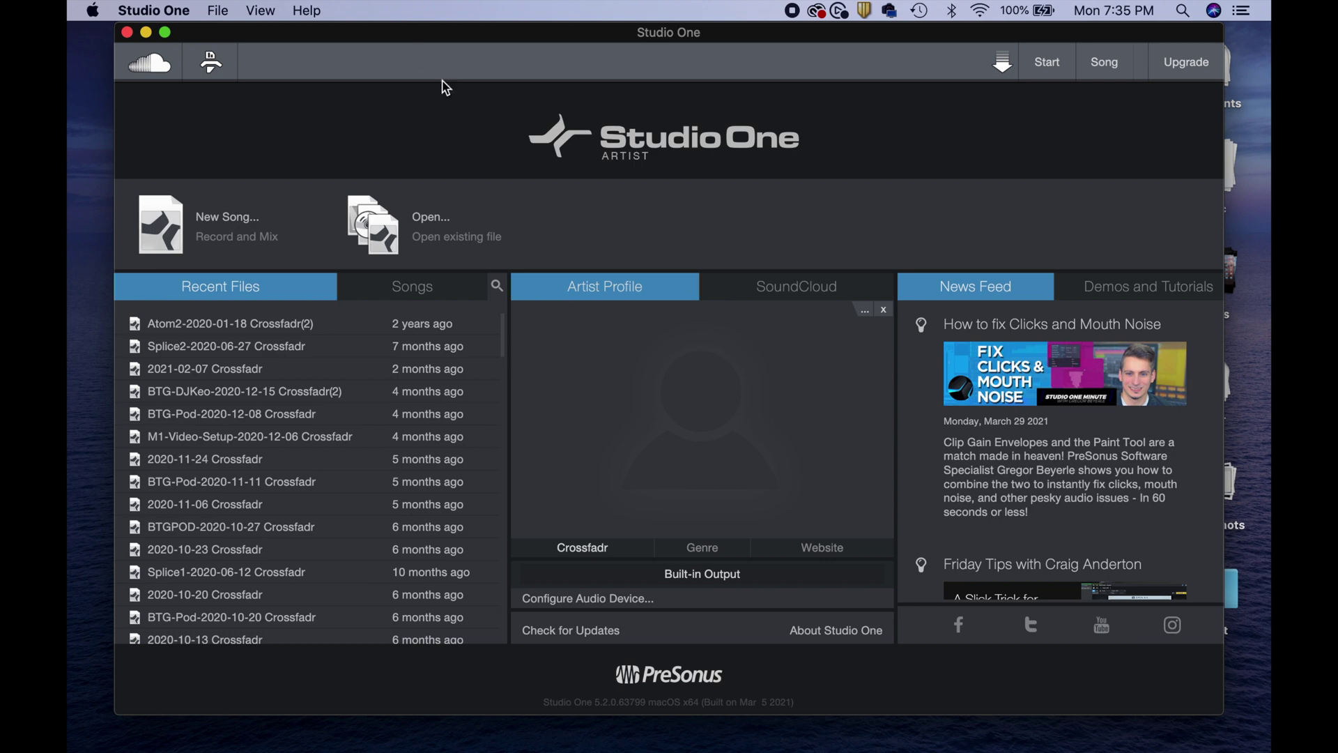
pyautogui.click(165, 32)
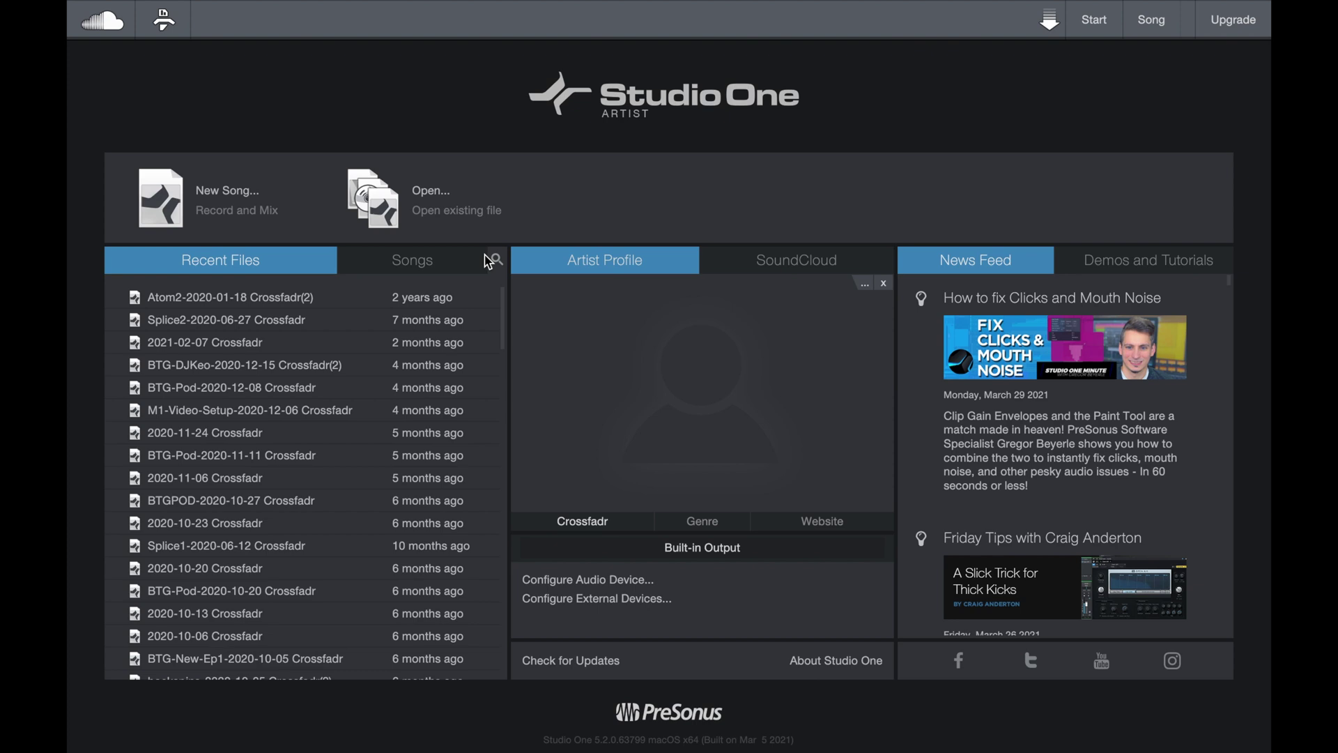
# Set the playback device to RODECaster Pro Stereo and the recording device to RODECaster Pro Multichannel
pyautogui.click(724, 559)
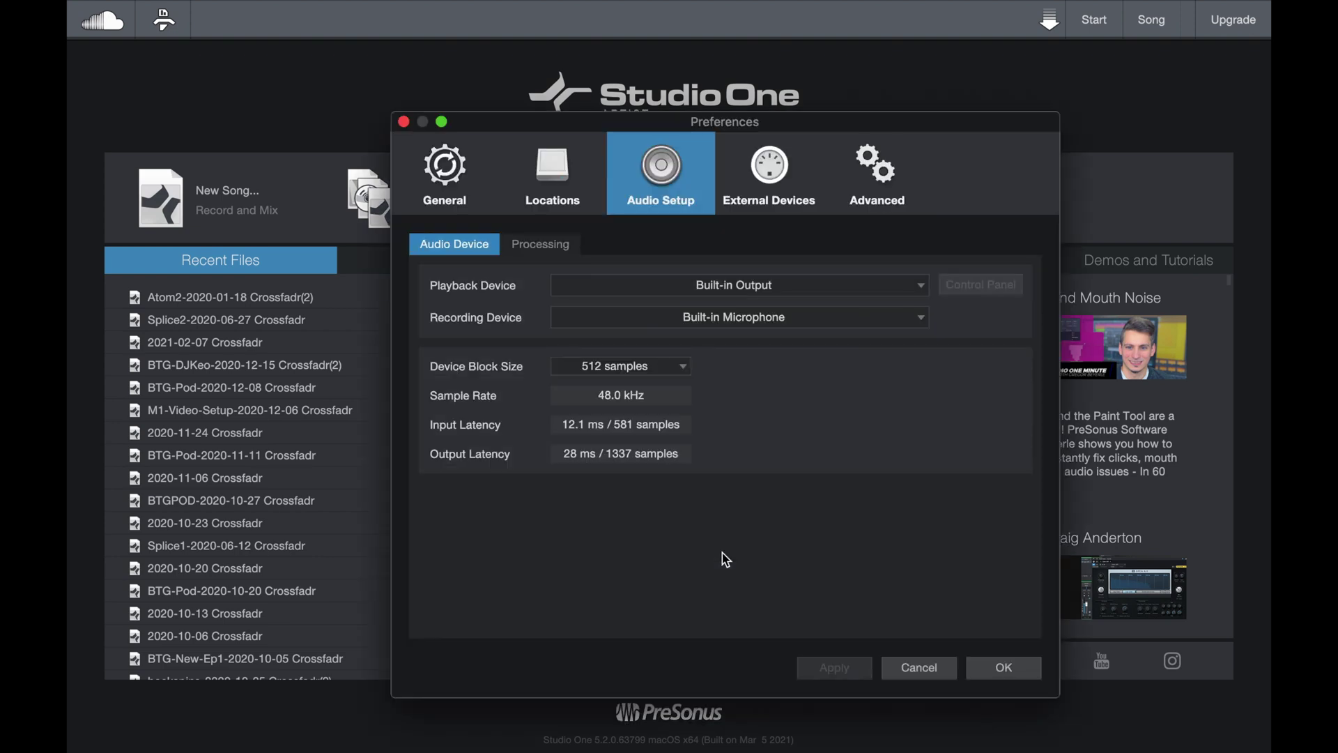
pyautogui.click(739, 292)
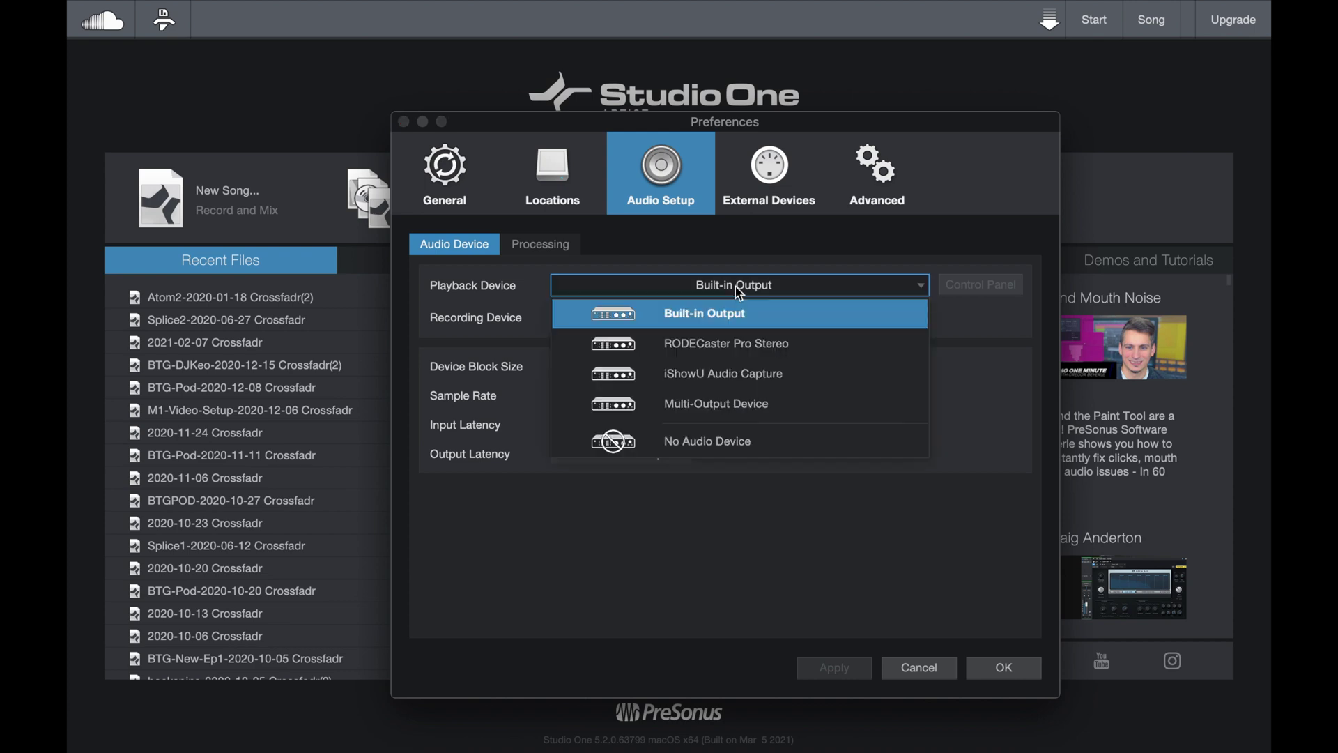
pyautogui.click(752, 343)
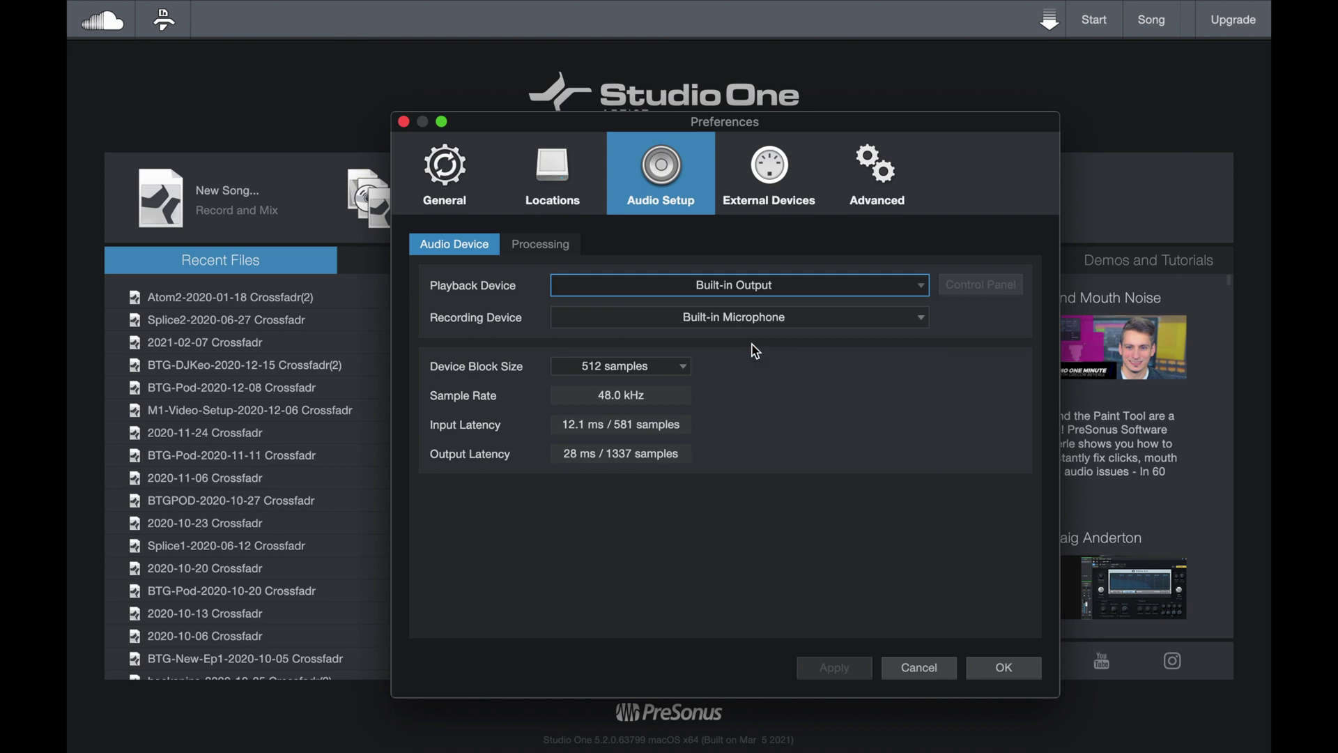
pyautogui.click(725, 317)
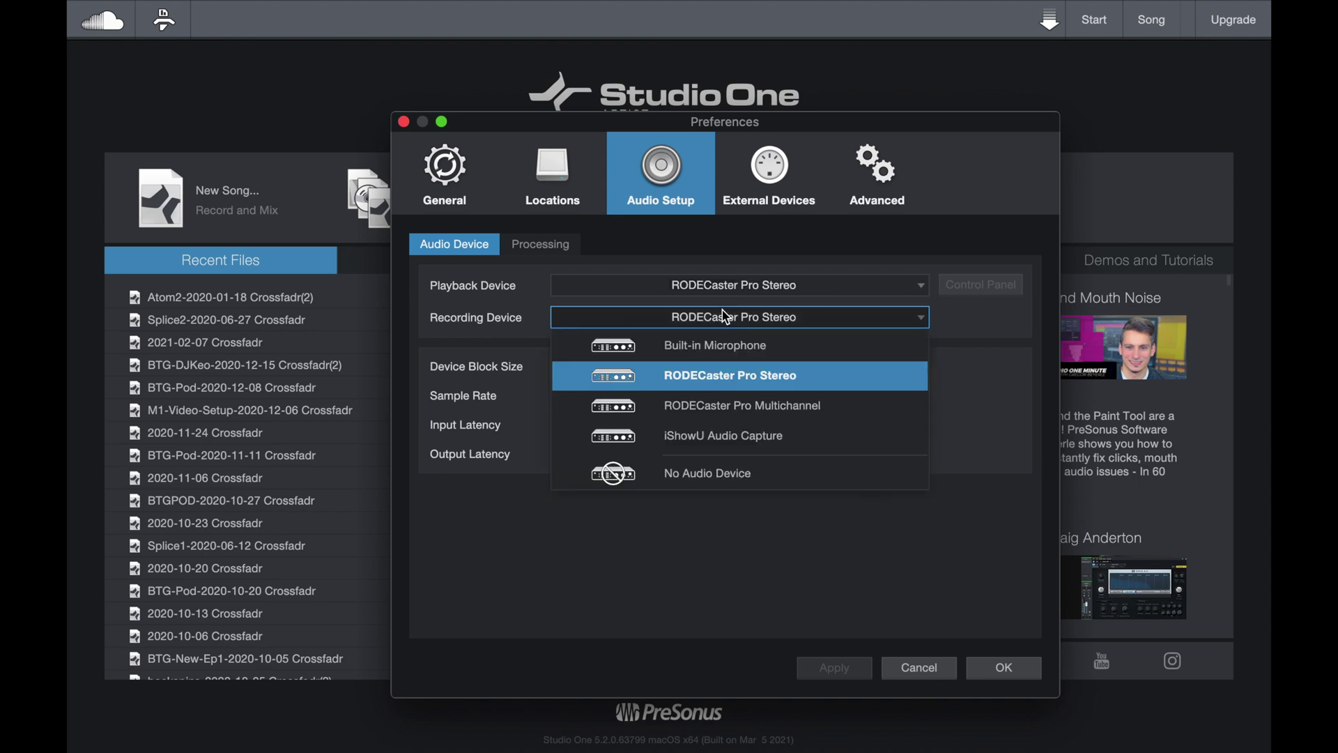
pyautogui.click(767, 413)
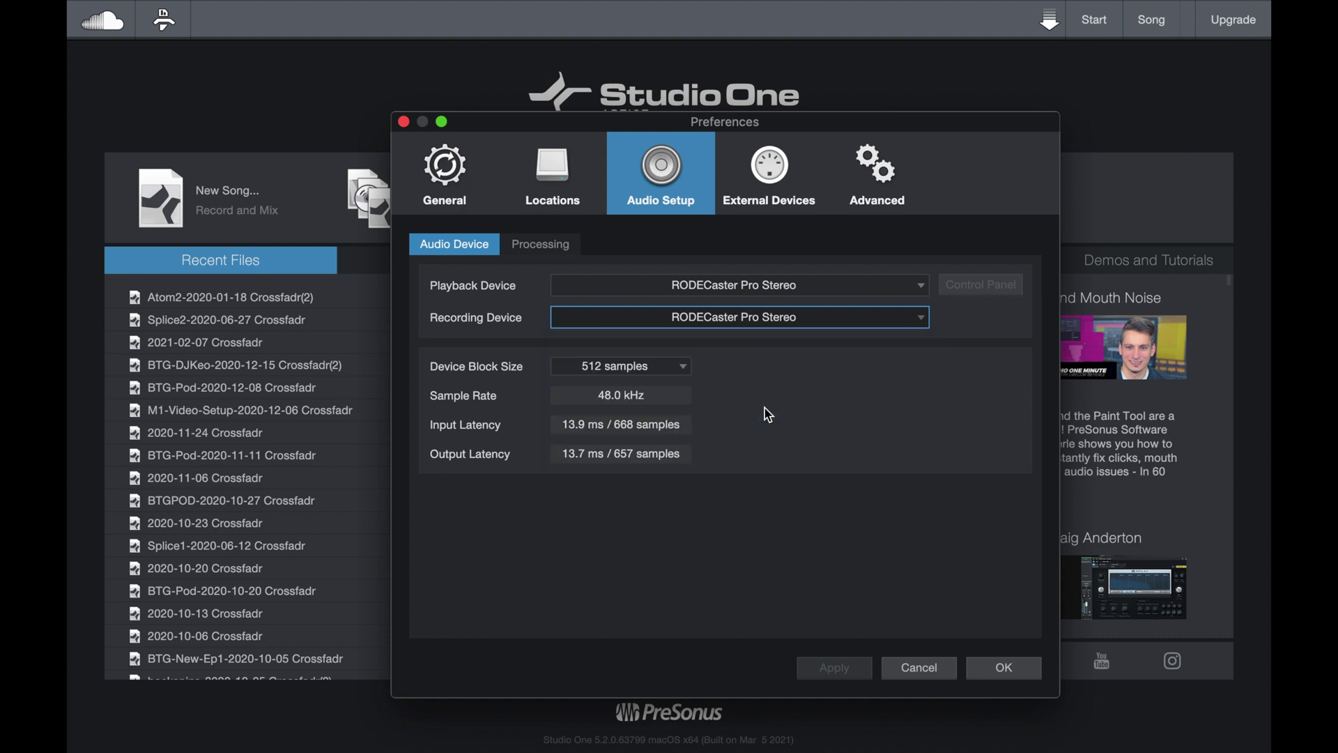
pyautogui.click(1010, 674)
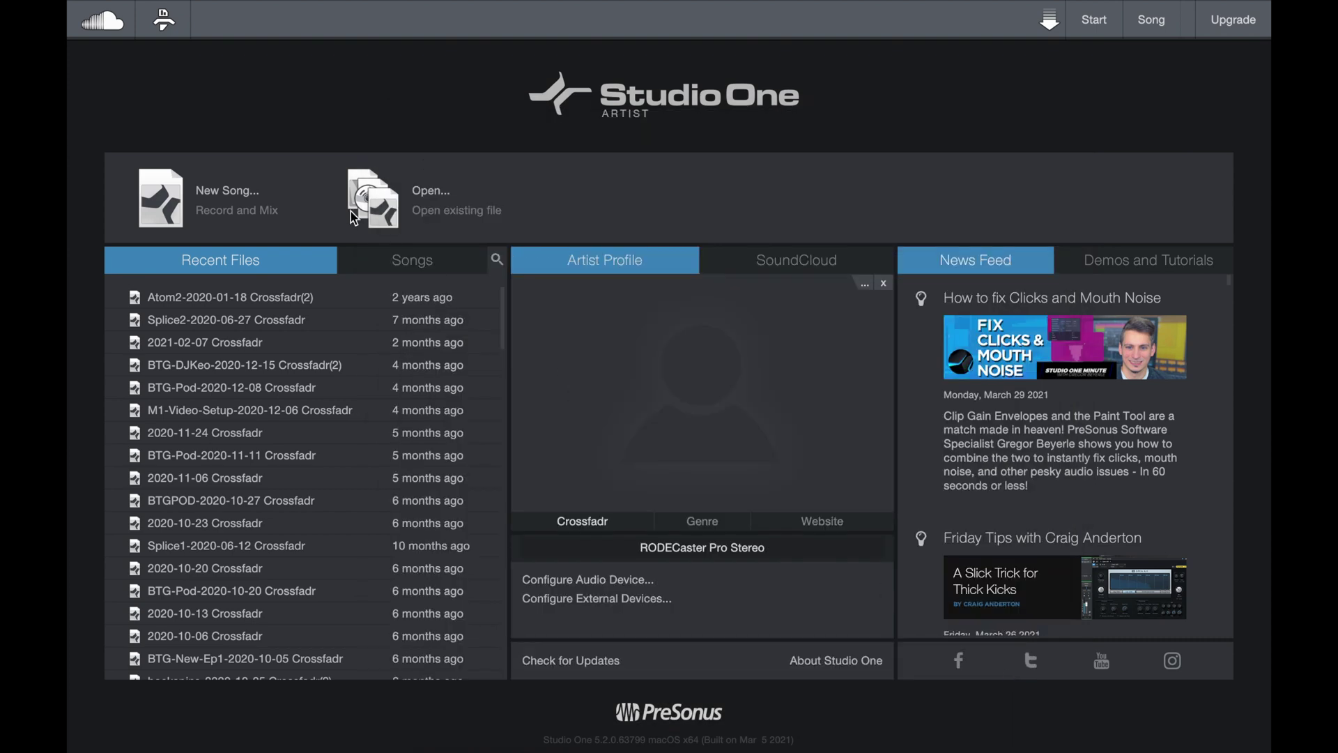
# Create a new song from the Rodecaster Pro Setup user template and check the Mic 1 track's input assignment
pyautogui.click(225, 192)
pyautogui.click(476, 242)
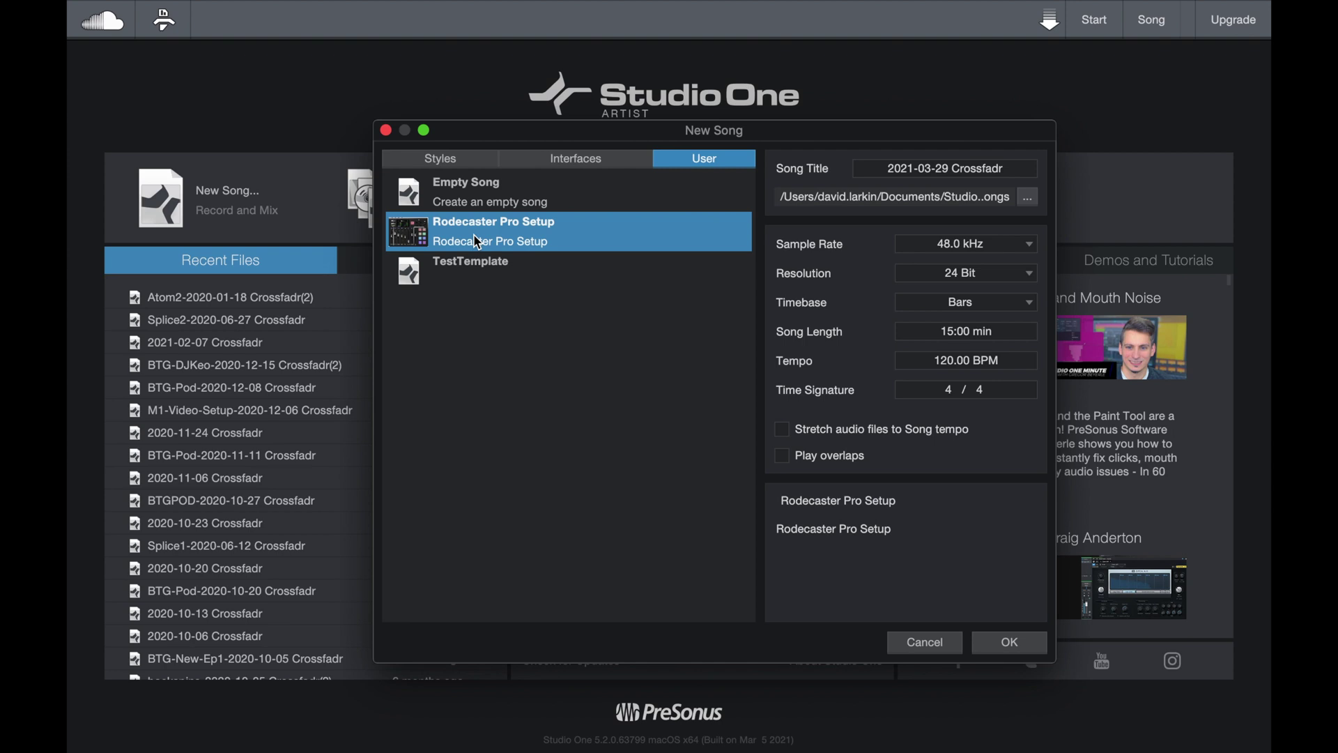
pyautogui.click(1005, 645)
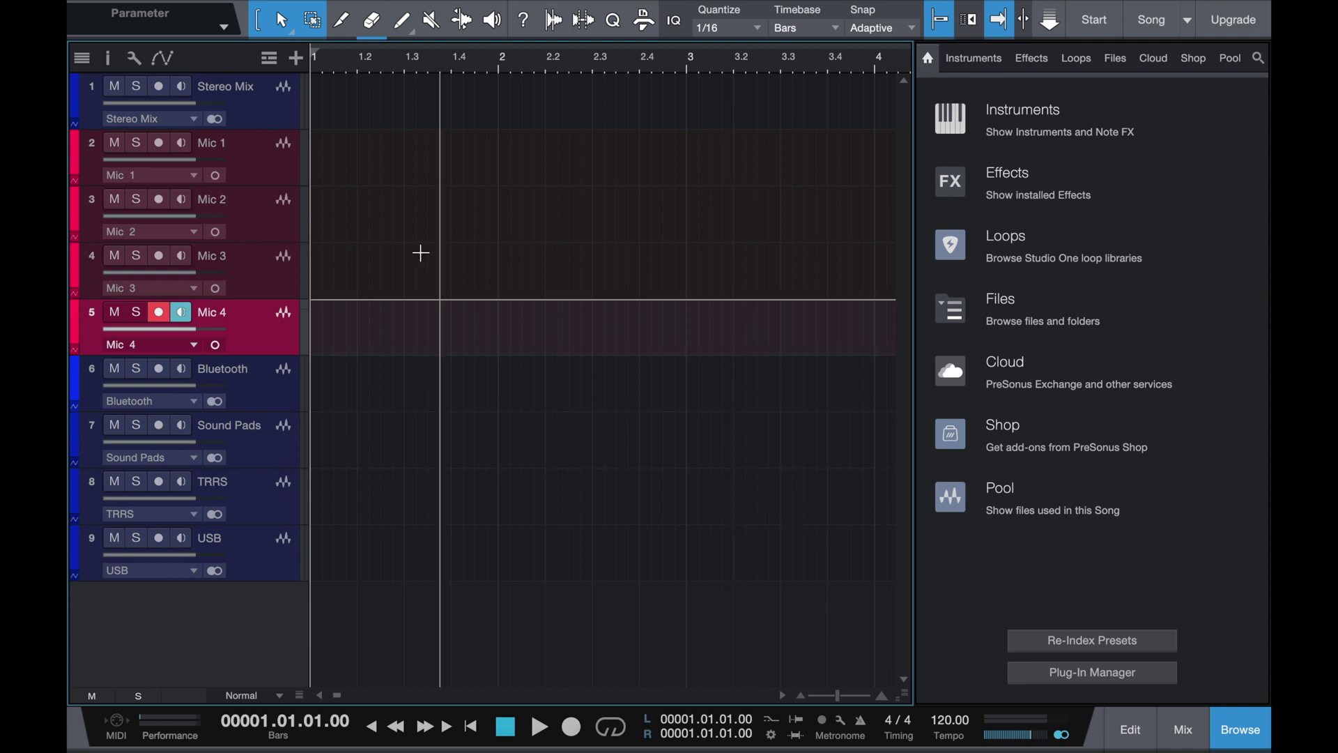
pyautogui.click(193, 176)
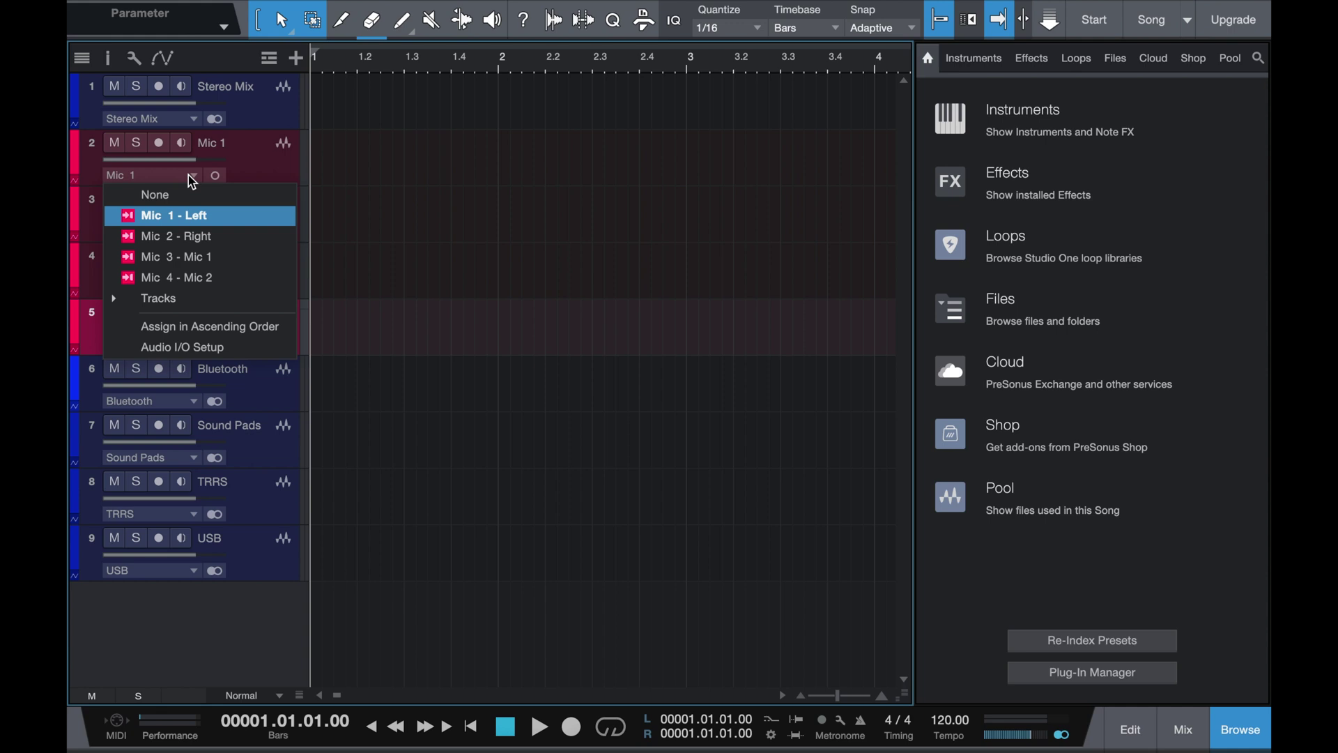
pyautogui.click(271, 164)
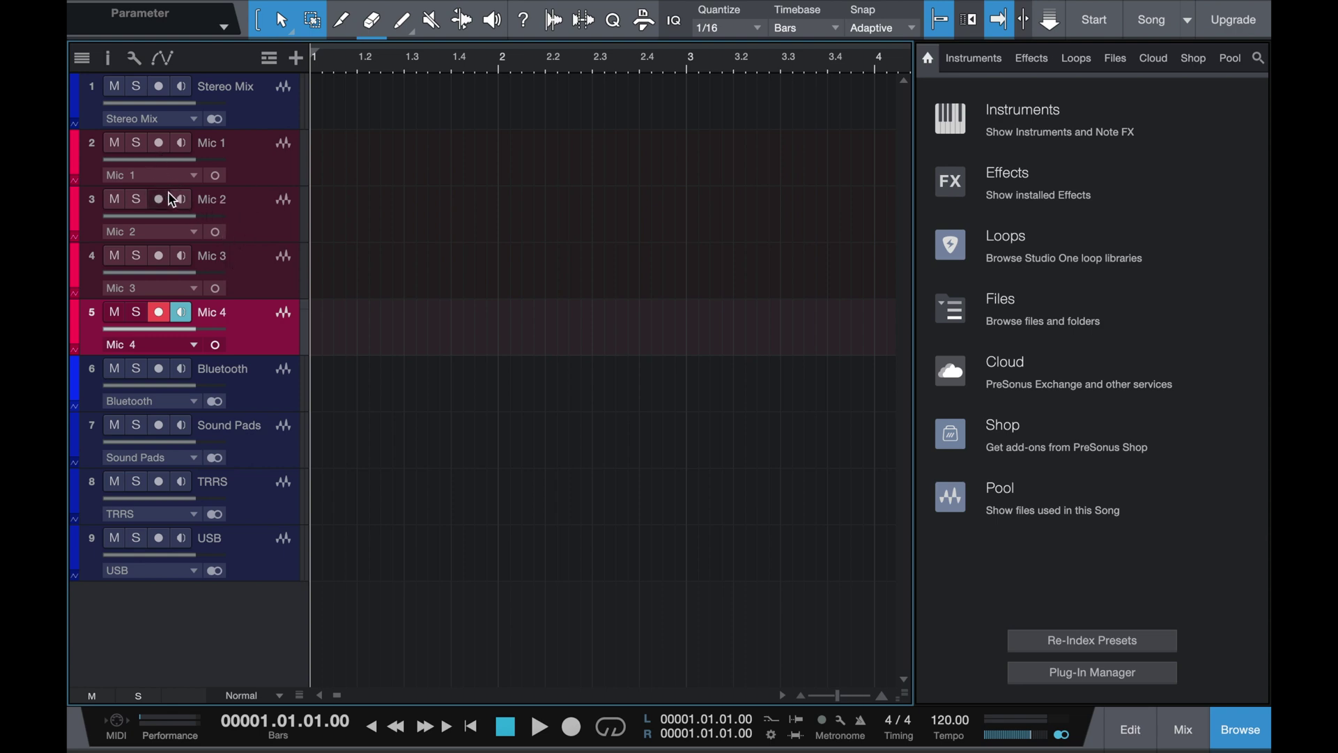
# Arm the Mic 1 track alongside Mic 4 and record a test take of about two bars from the song start
pyautogui.click(158, 144)
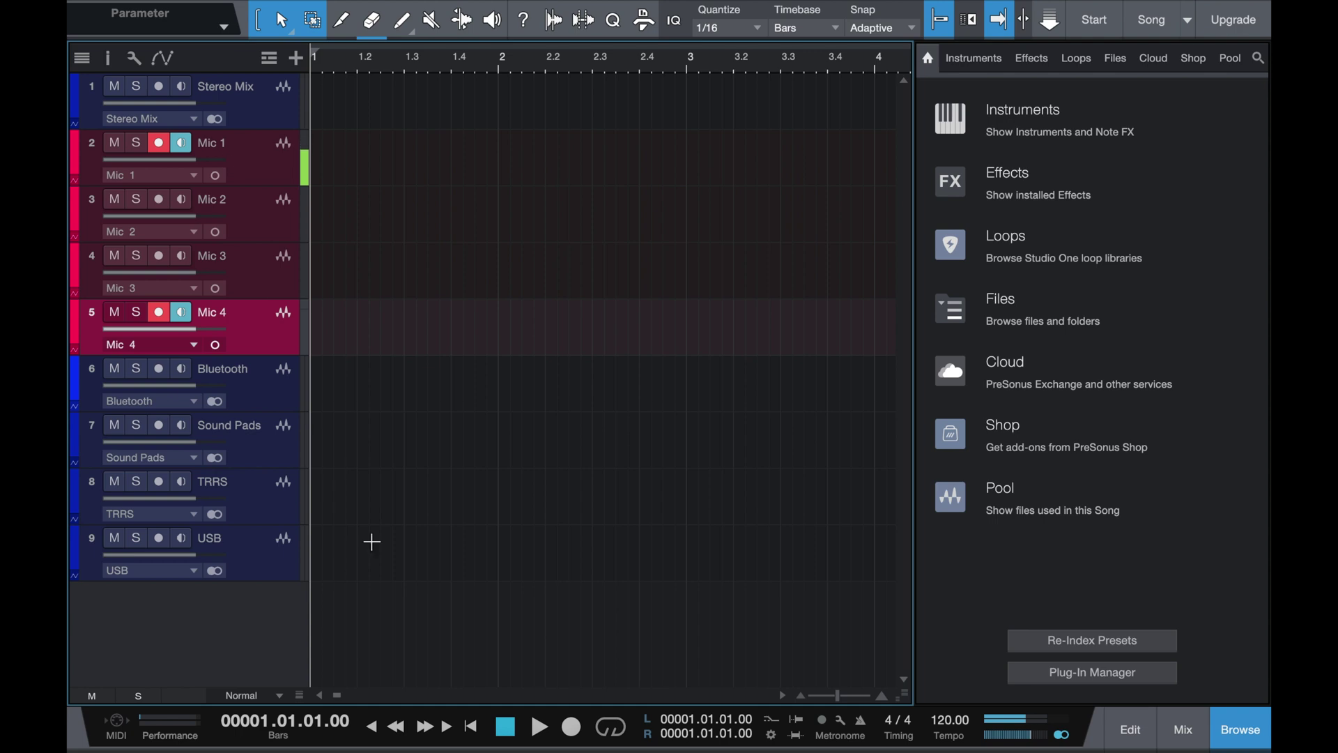
pyautogui.click(573, 728)
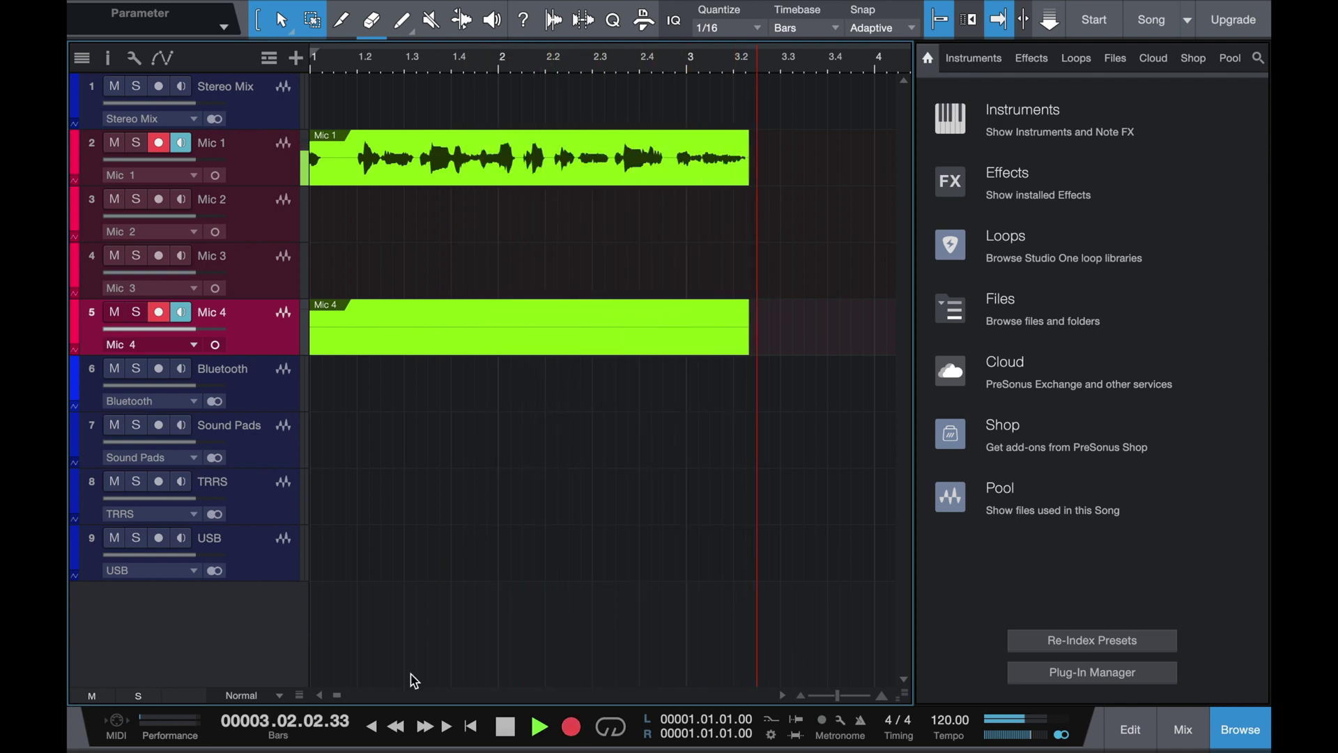
pyautogui.press('space')
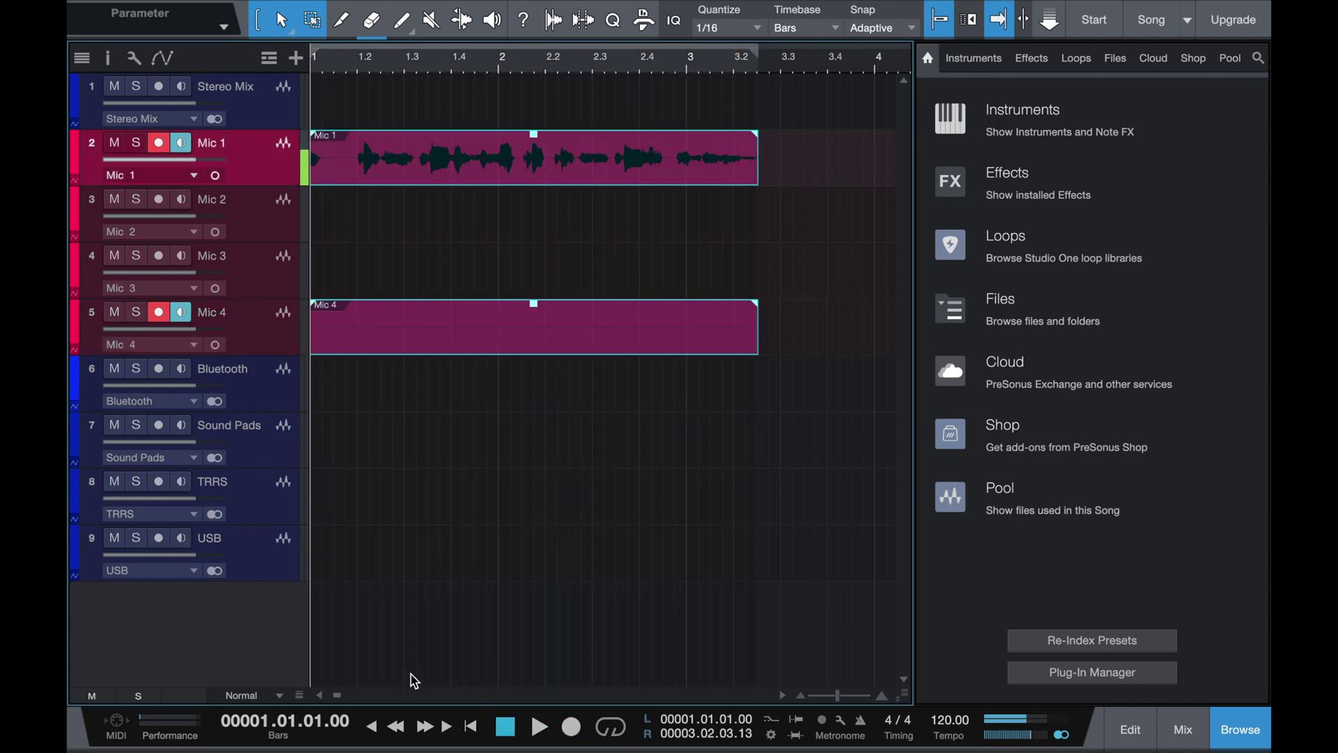
# Check the Mic 4 track's input assignment and disarm that track for recording
pyautogui.click(196, 345)
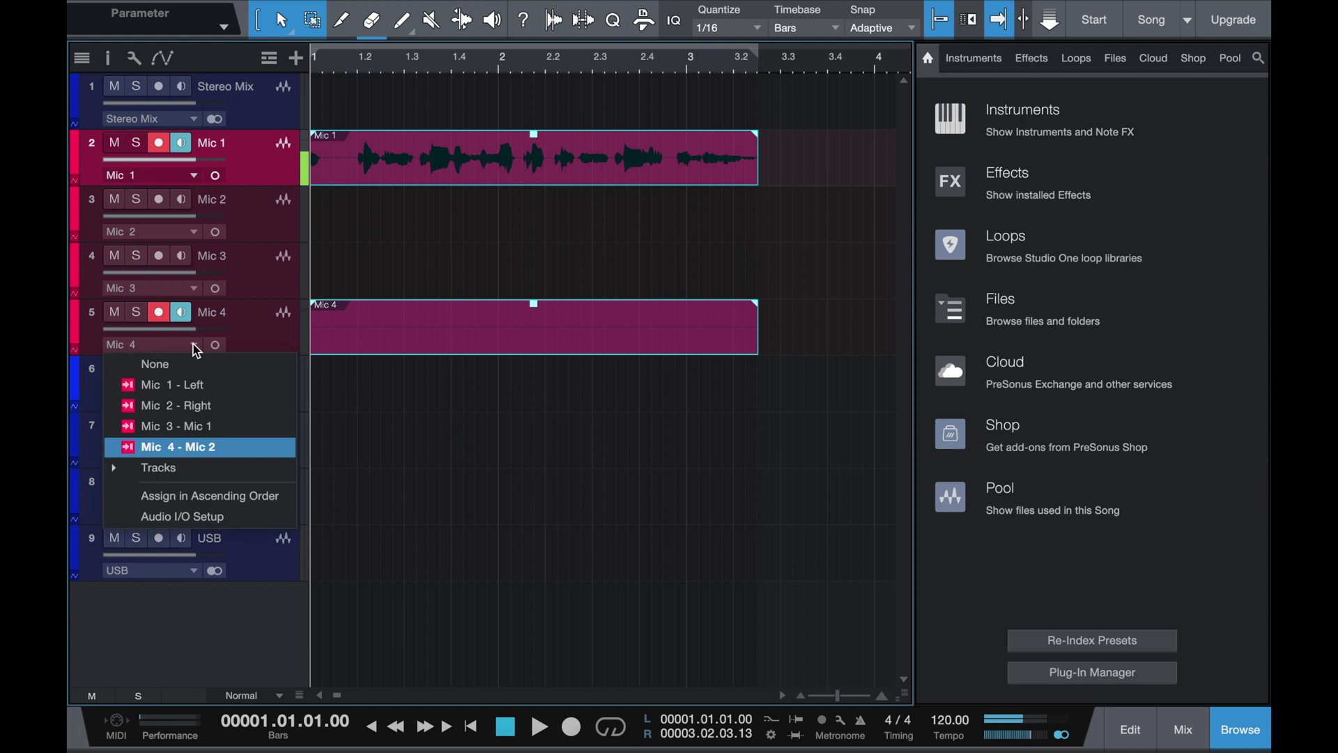
pyautogui.click(157, 321)
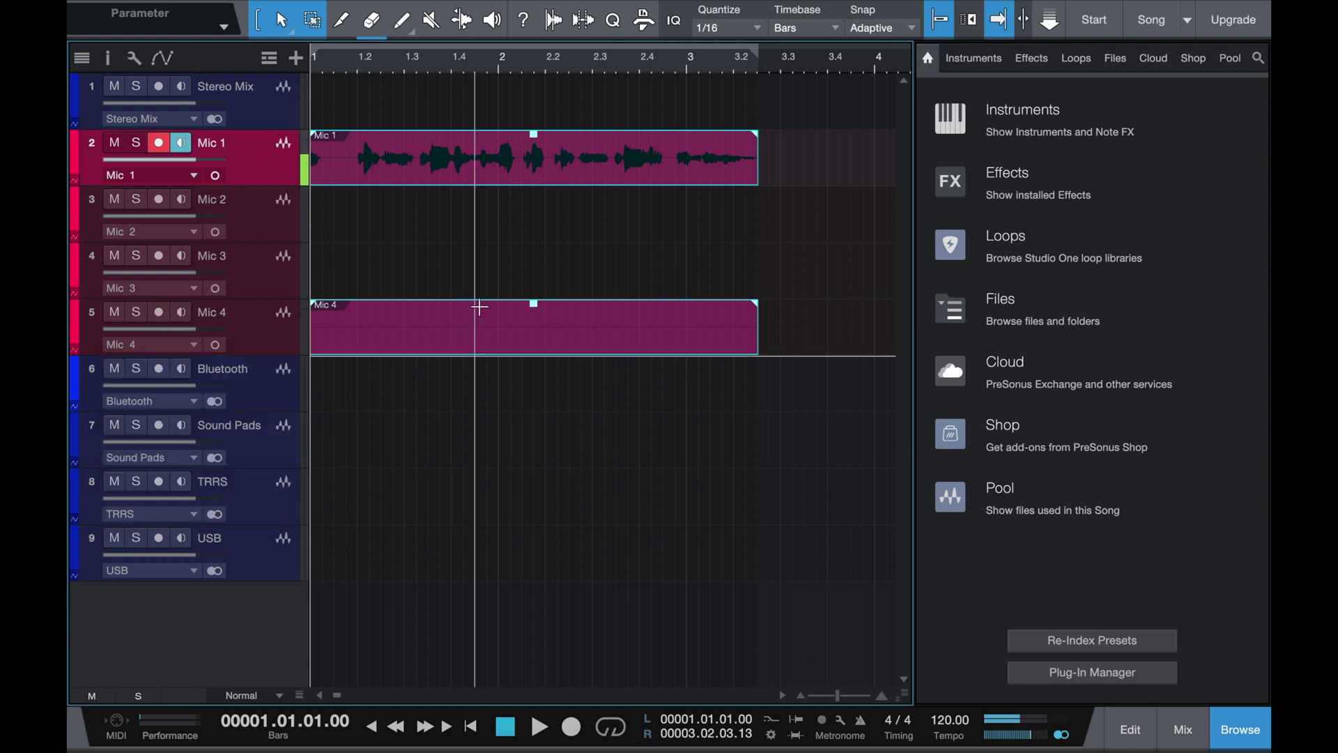